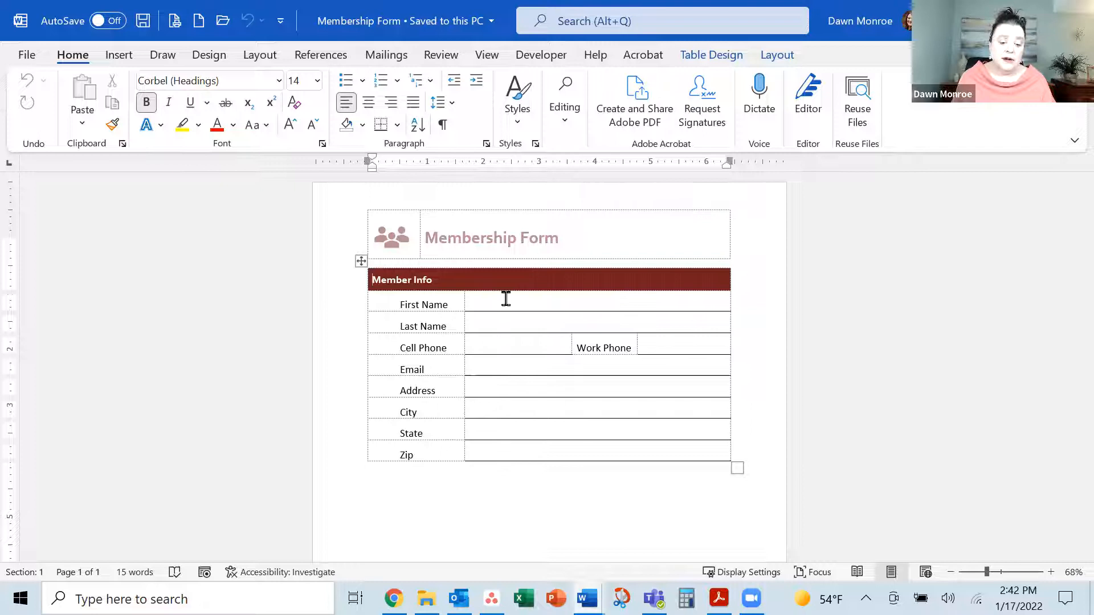
# Put the cursor in the First Name cell, view the Developer tools, then open the File start page
pyautogui.click(506, 298)
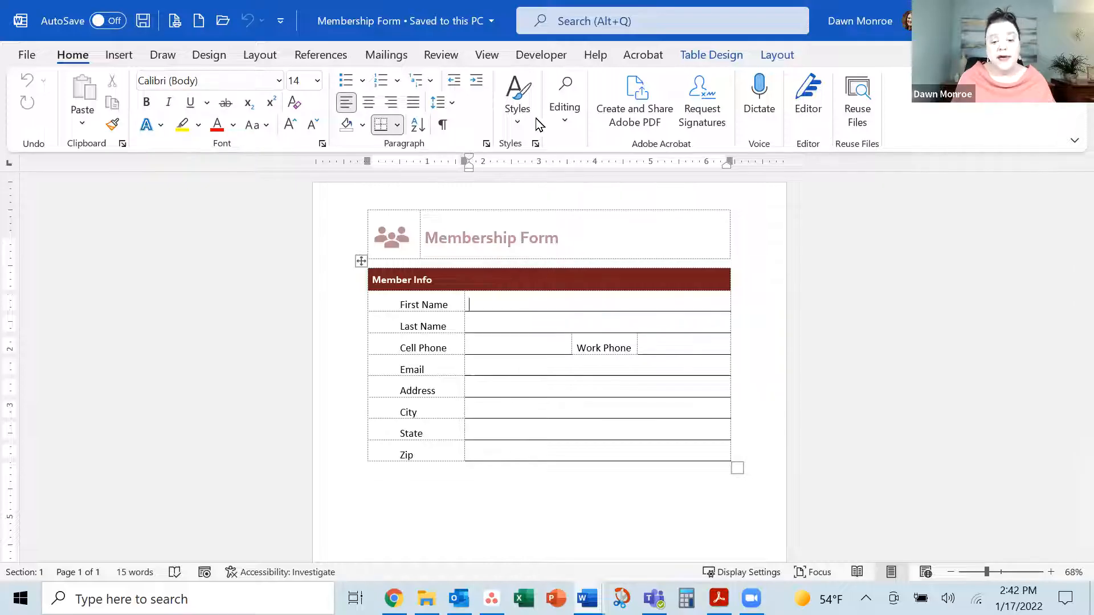
pyautogui.click(544, 55)
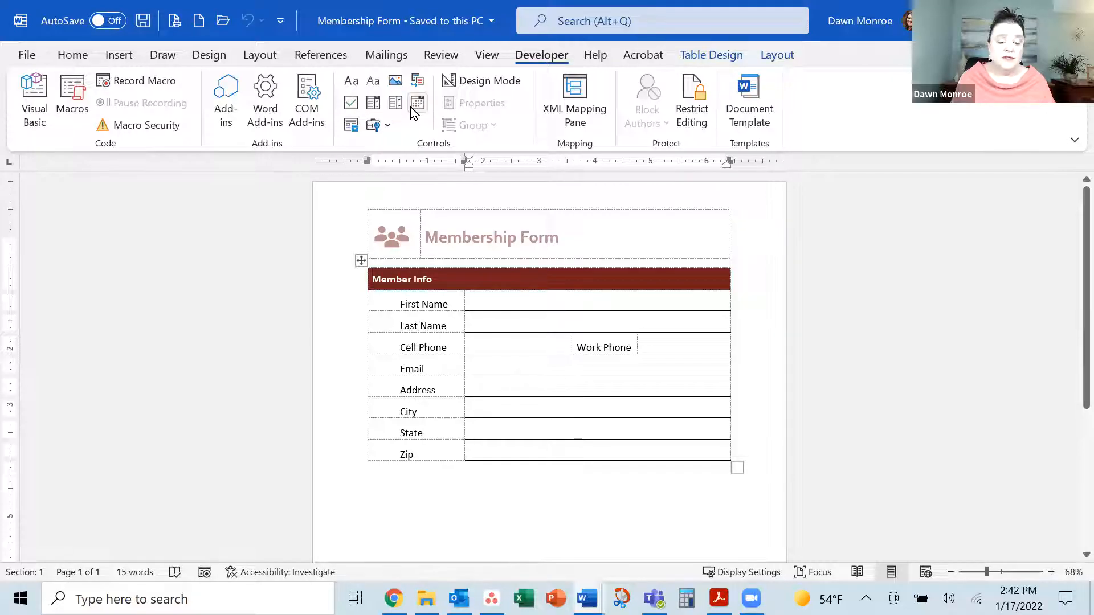
pyautogui.click(32, 60)
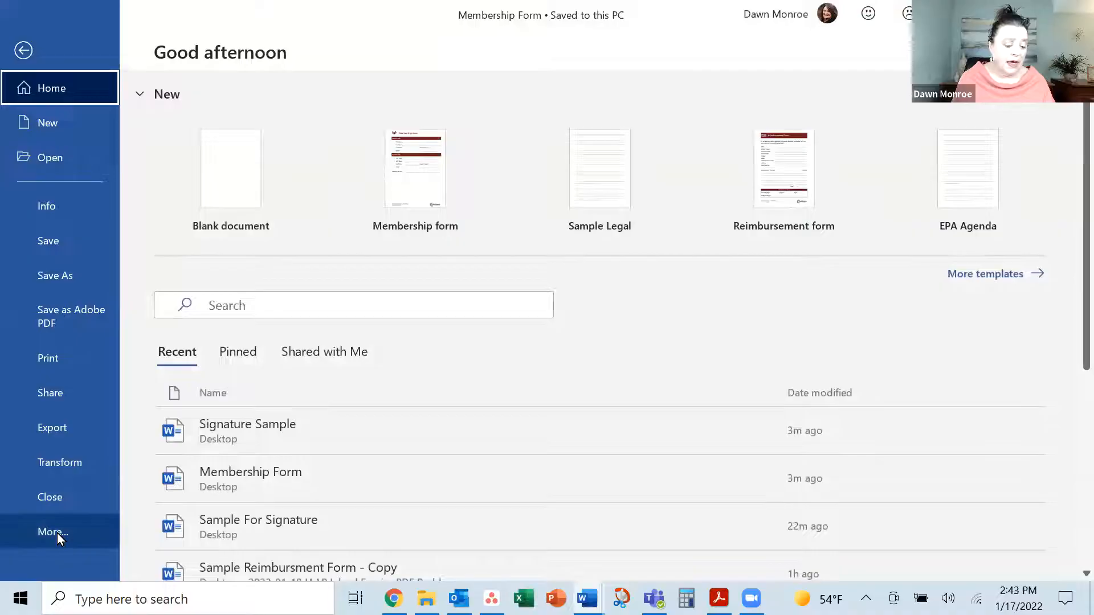
# Confirm Developer is ticked under Customize Ribbon in Word Options, then cancel without changes
pyautogui.click(57, 532)
pyautogui.click(162, 545)
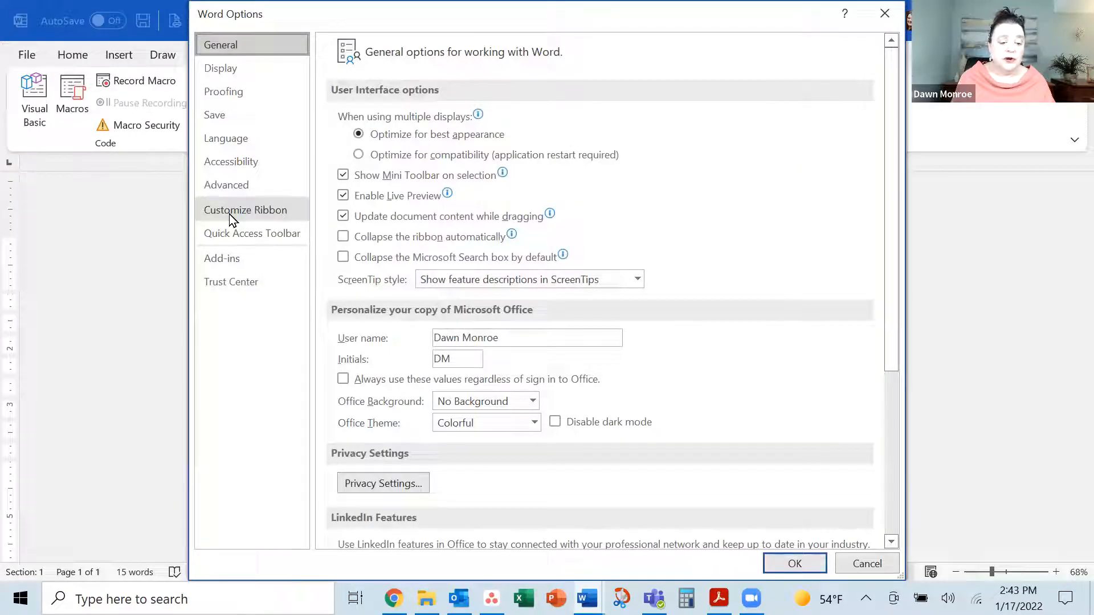
pyautogui.click(245, 211)
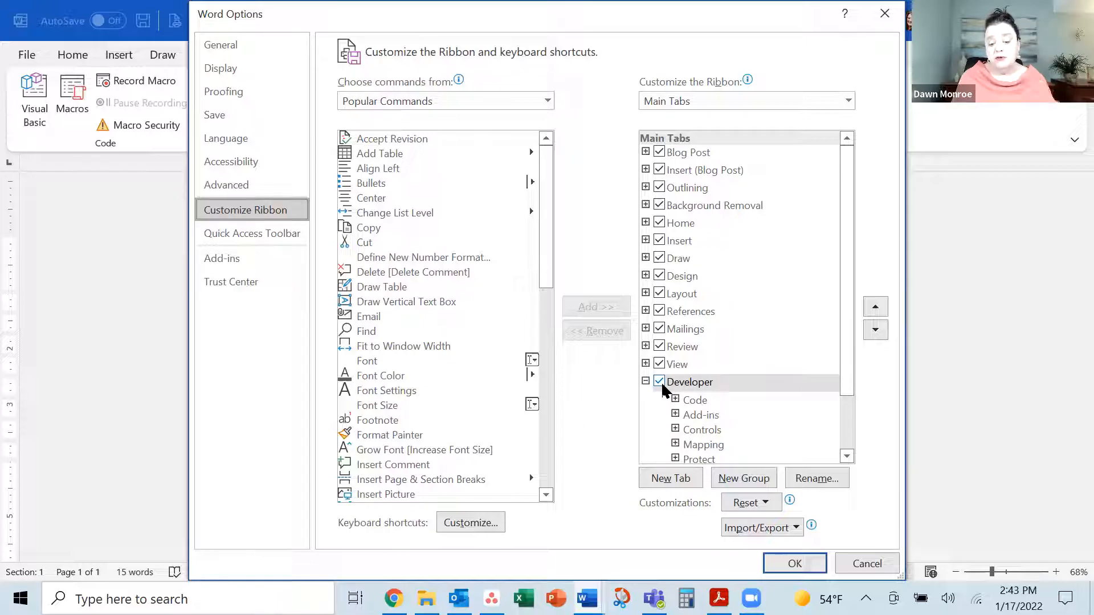
pyautogui.click(876, 564)
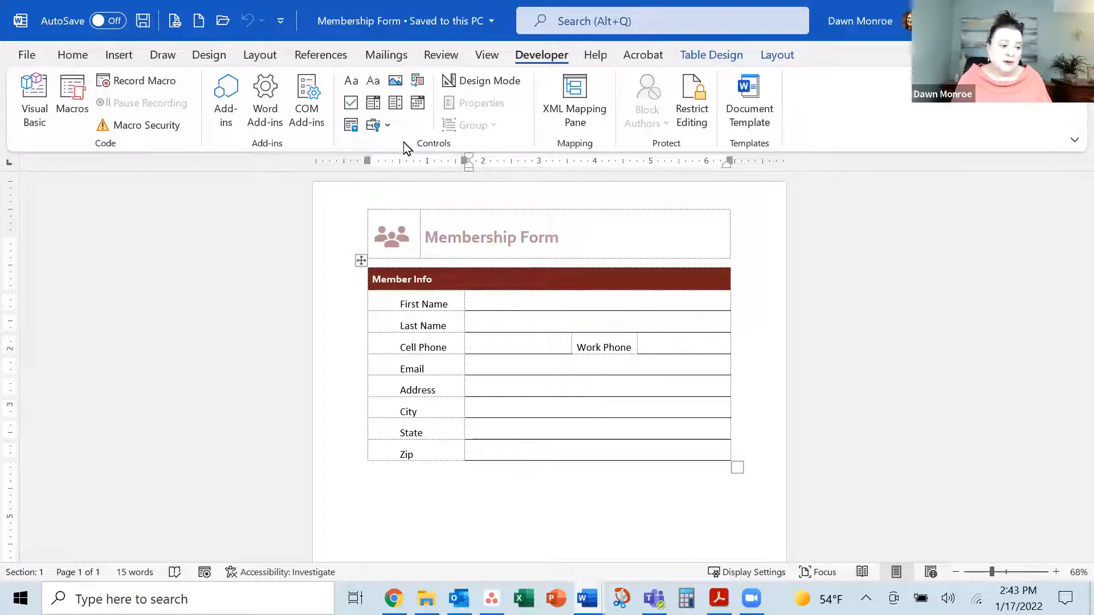
# Choose Adobe PDF as the printer on the Print page and go back to the document
pyautogui.click(34, 57)
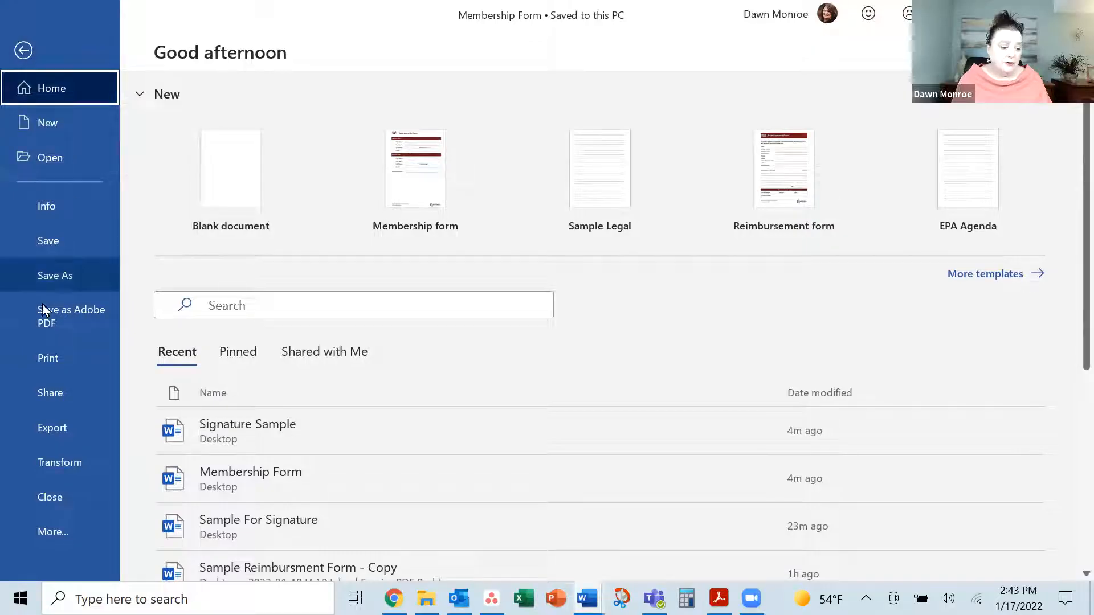
pyautogui.click(48, 359)
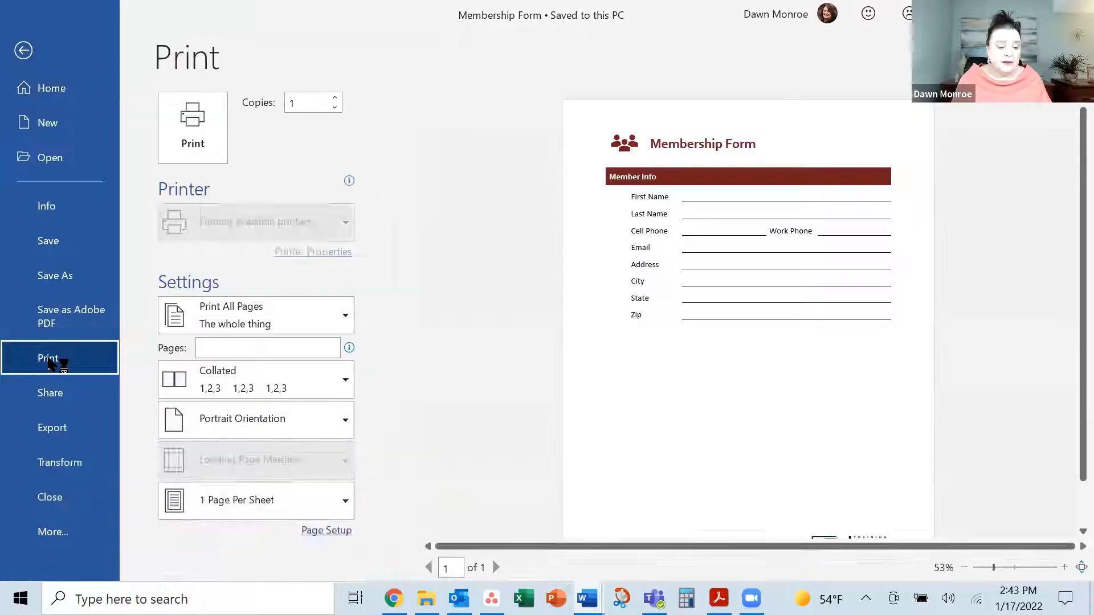
pyautogui.click(316, 228)
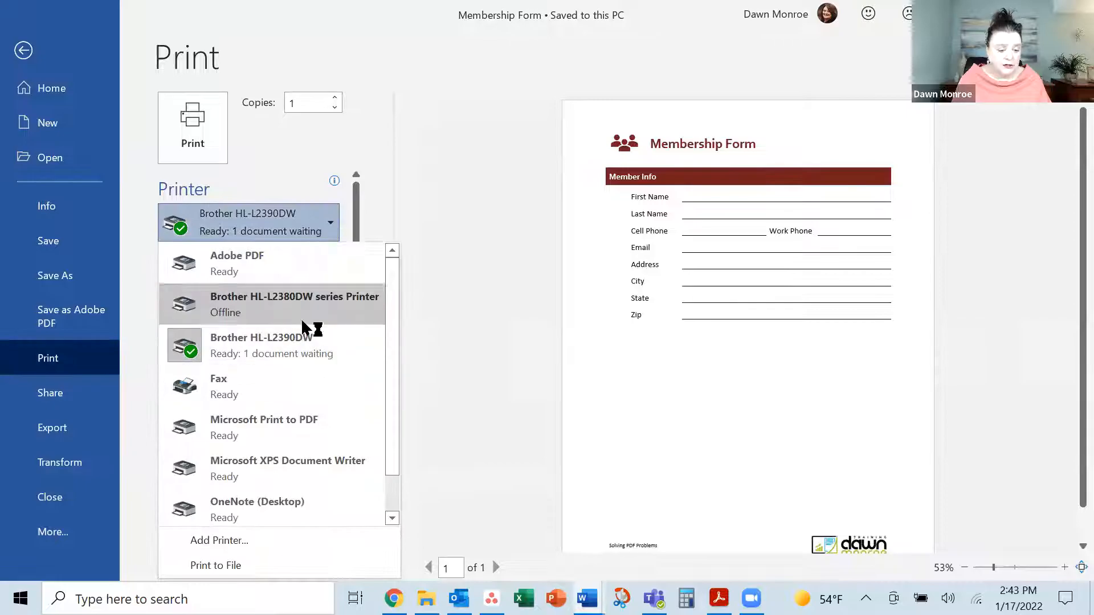
pyautogui.click(266, 270)
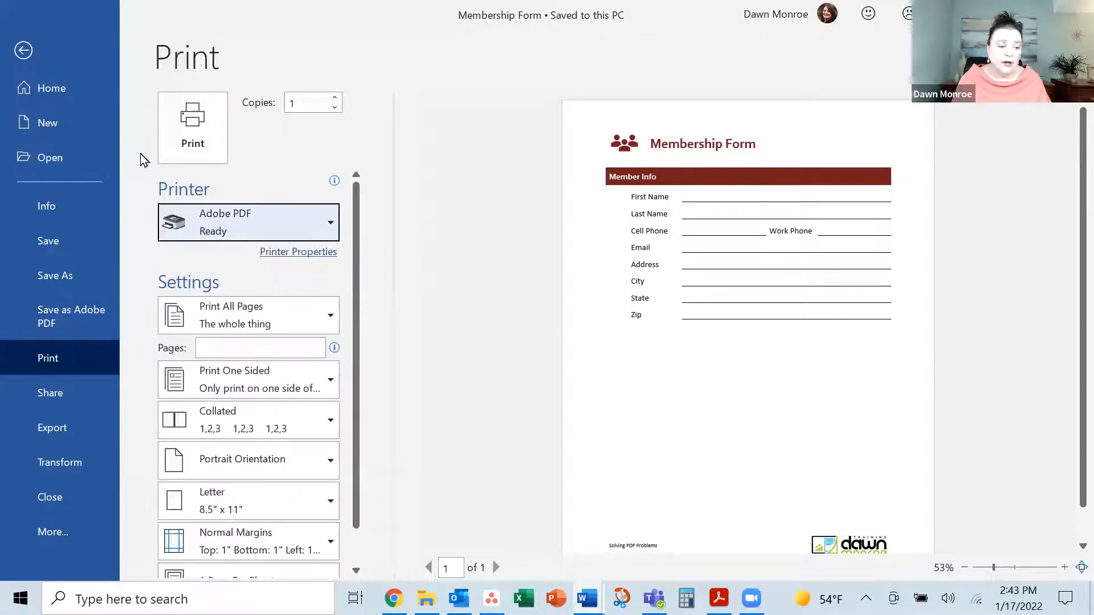
pyautogui.click(23, 50)
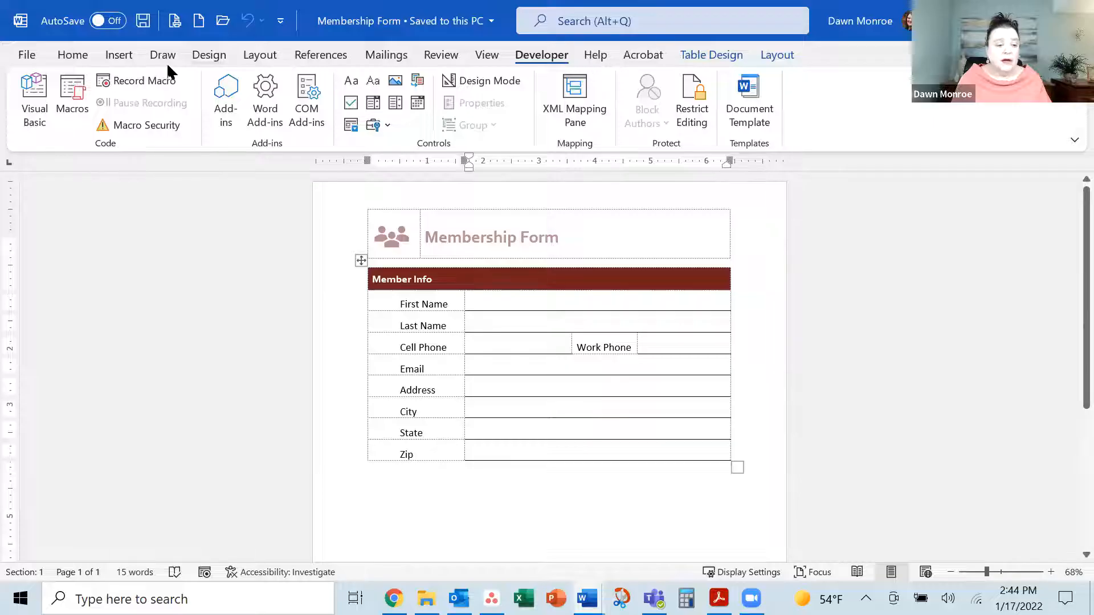
# Look over the Home and Acrobat ribbon tabs, then return to the File start page
pyautogui.click(73, 56)
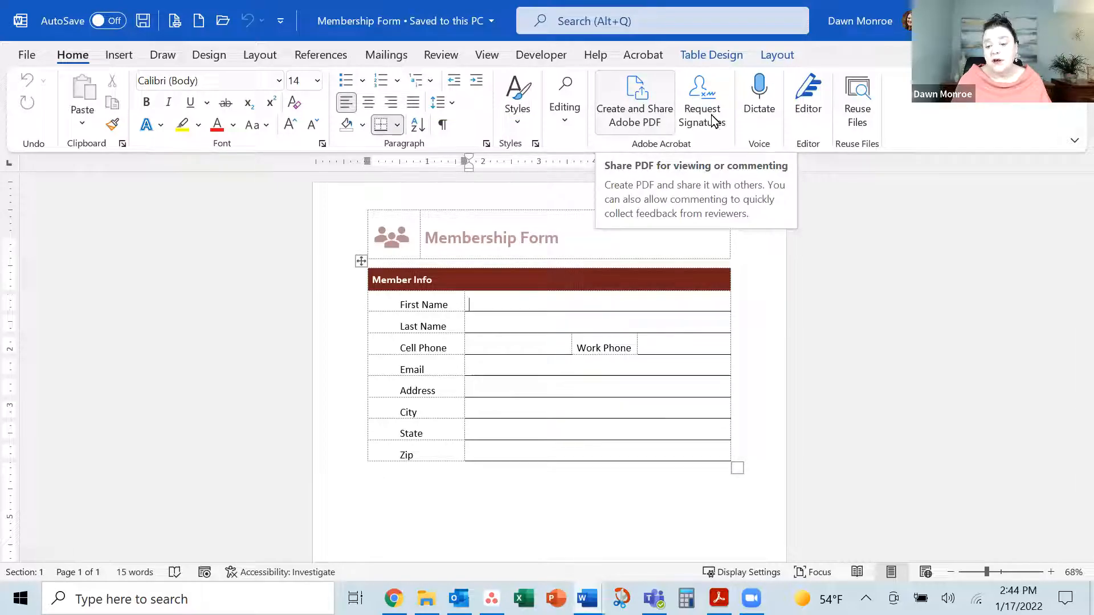
pyautogui.click(647, 59)
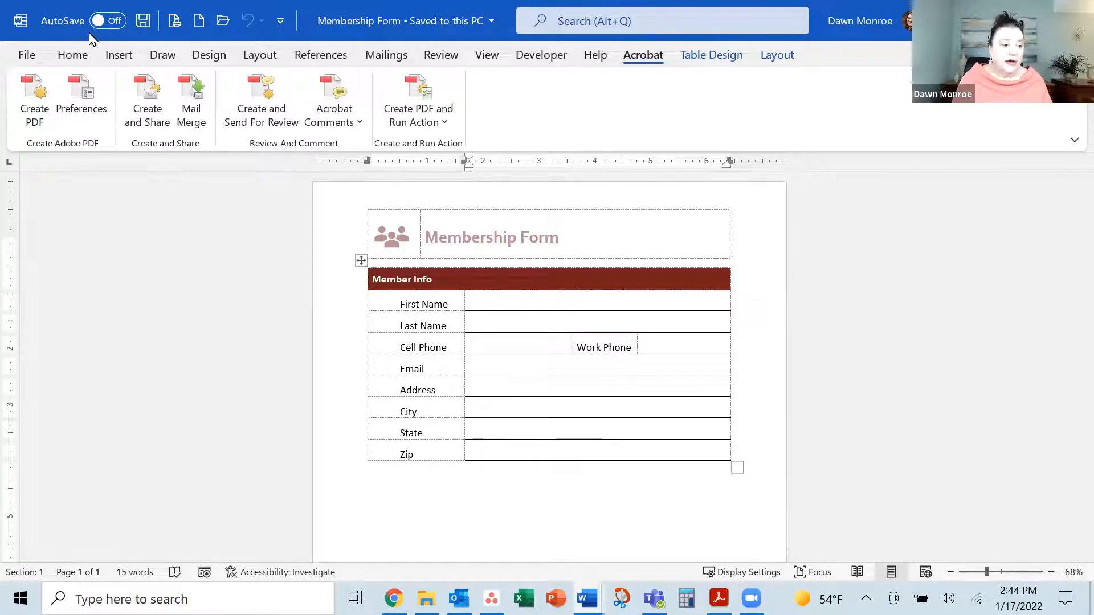
pyautogui.click(25, 57)
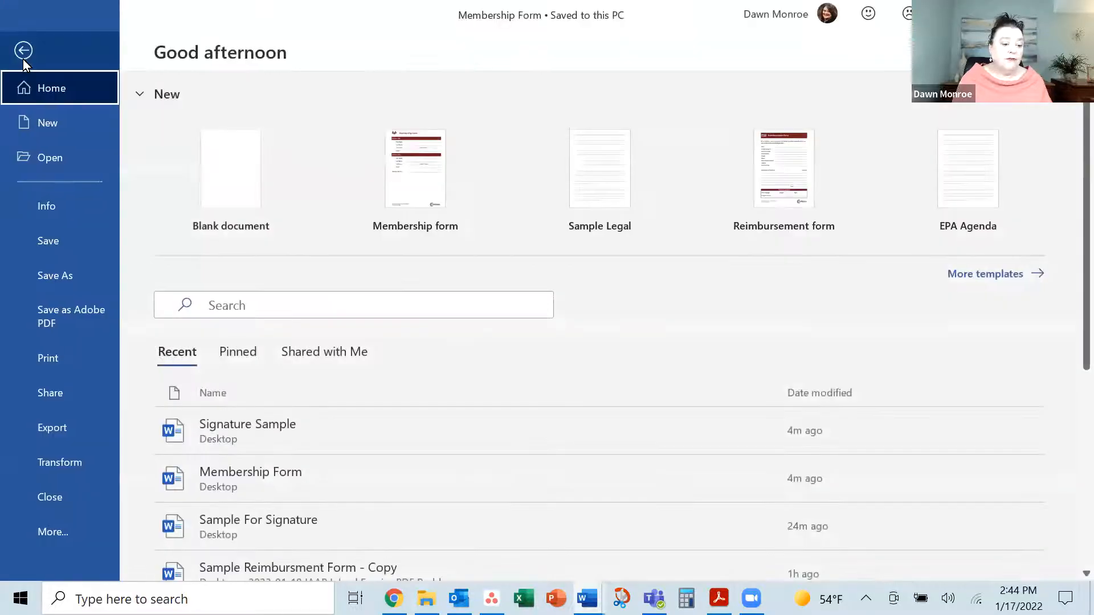
# Use Save as Adobe PDF to save 'Membership Form' as a PDF on the Desktop
pyautogui.click(60, 316)
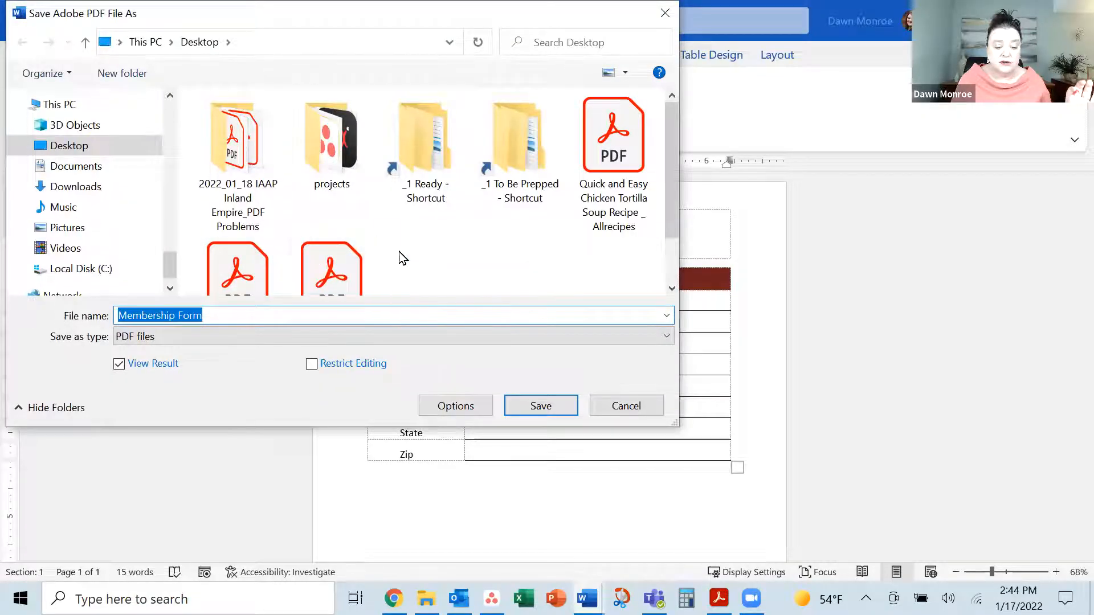
pyautogui.scroll(-1, 400, 254)
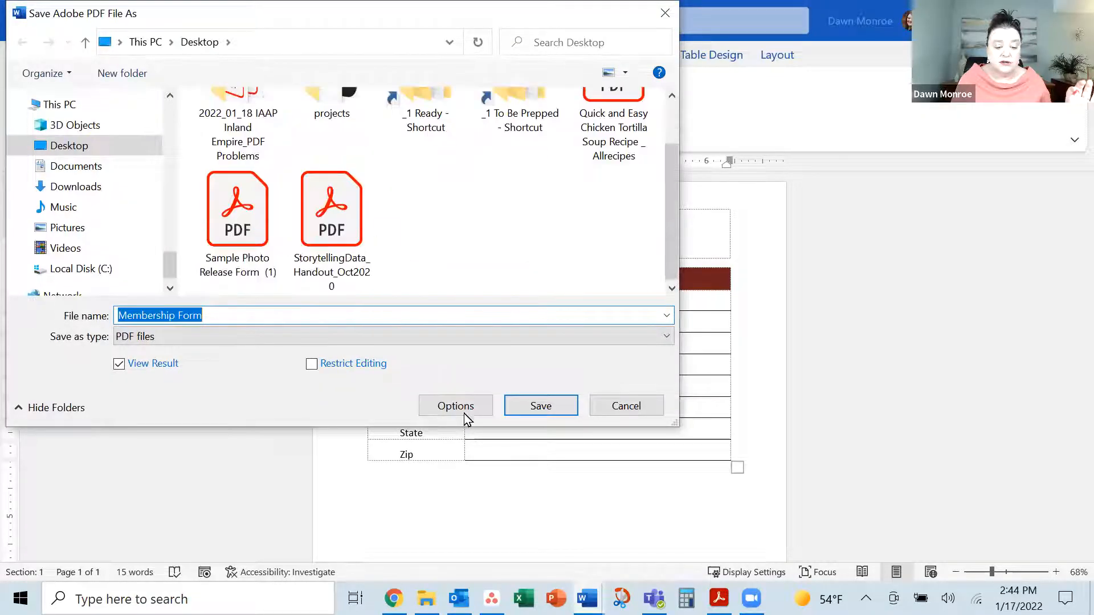
pyautogui.click(540, 405)
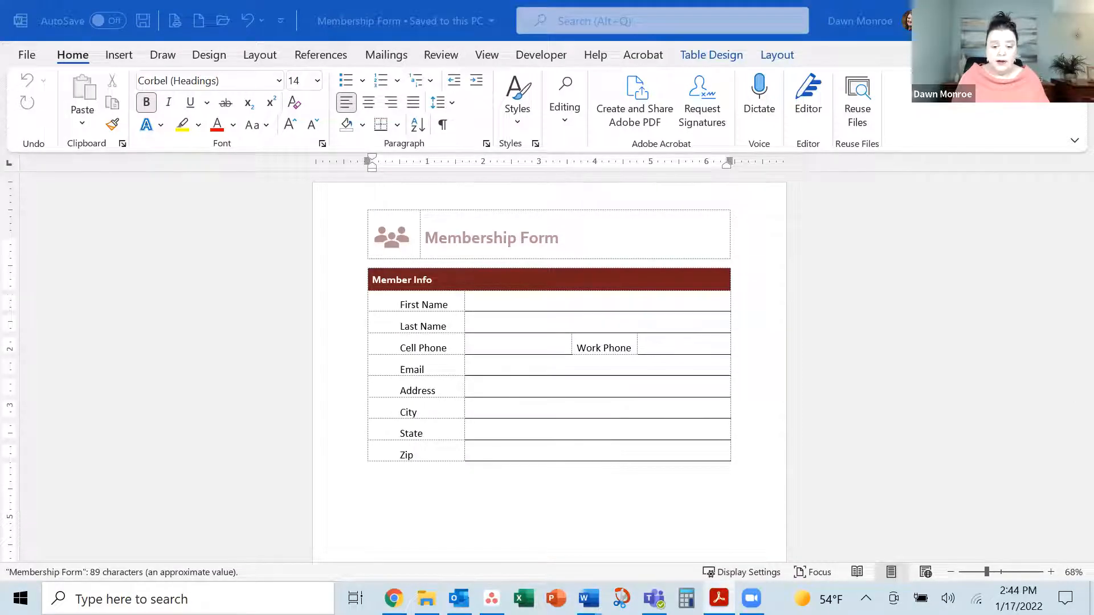
# Maximize the Acrobat window, zoom the PDF page to 75%, and scroll the Tools pane down to More Tools
pyautogui.click(652, 71)
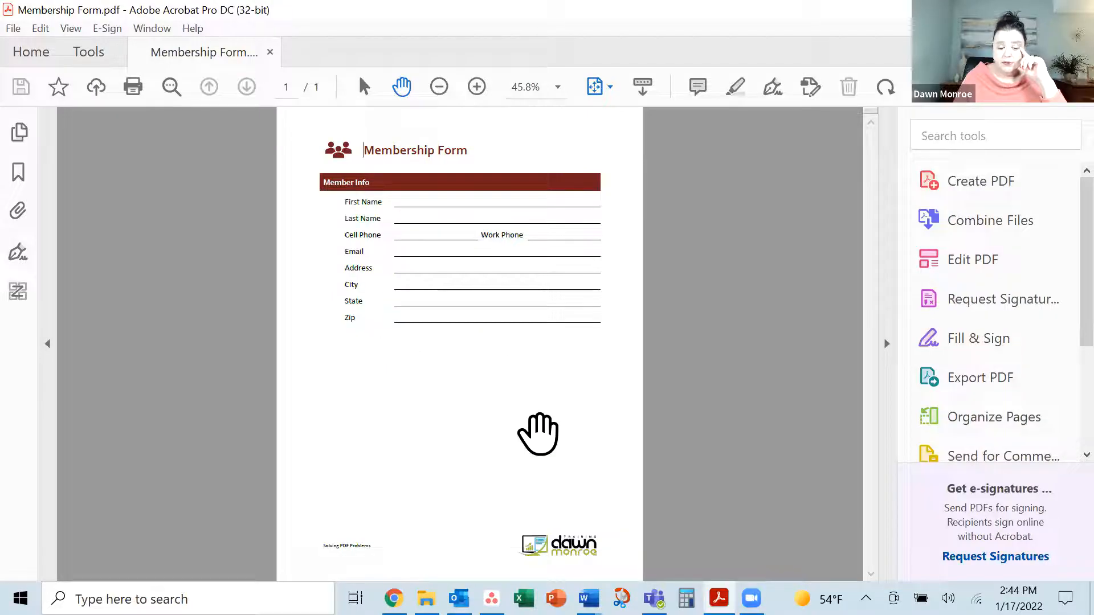
pyautogui.click(477, 87)
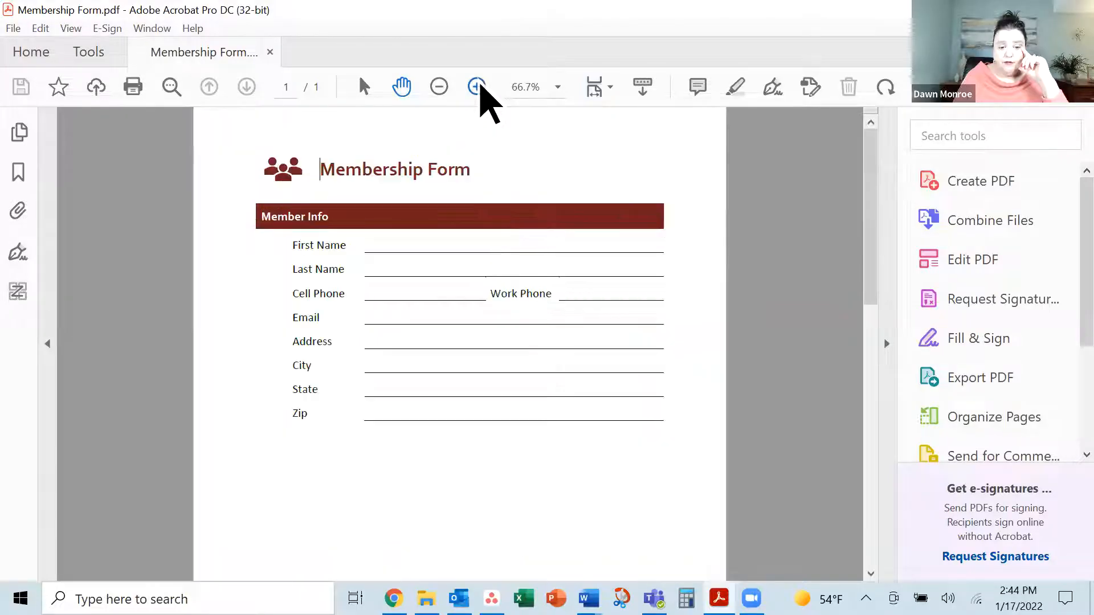
pyautogui.click(477, 87)
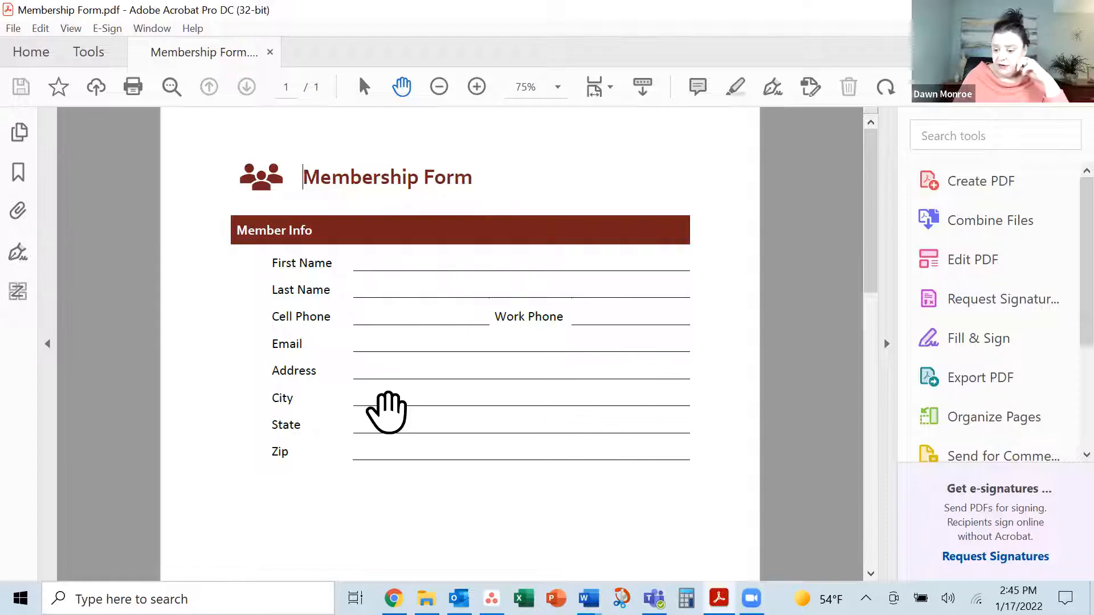
pyautogui.scroll(-2, 1068, 461)
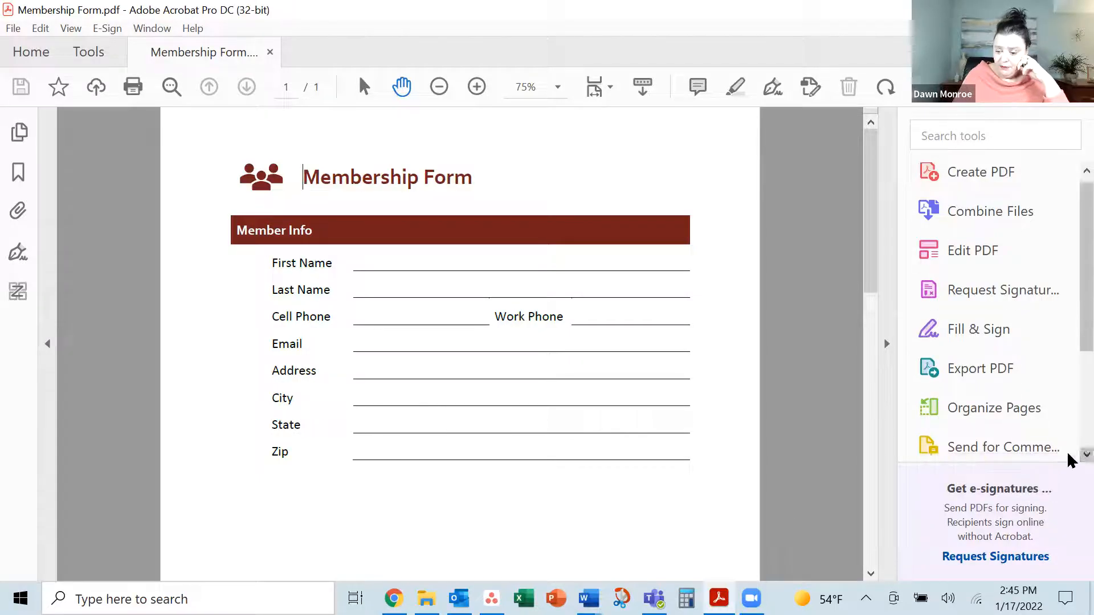
pyautogui.scroll(-2, 1069, 461)
pyautogui.scroll(-2, 1069, 460)
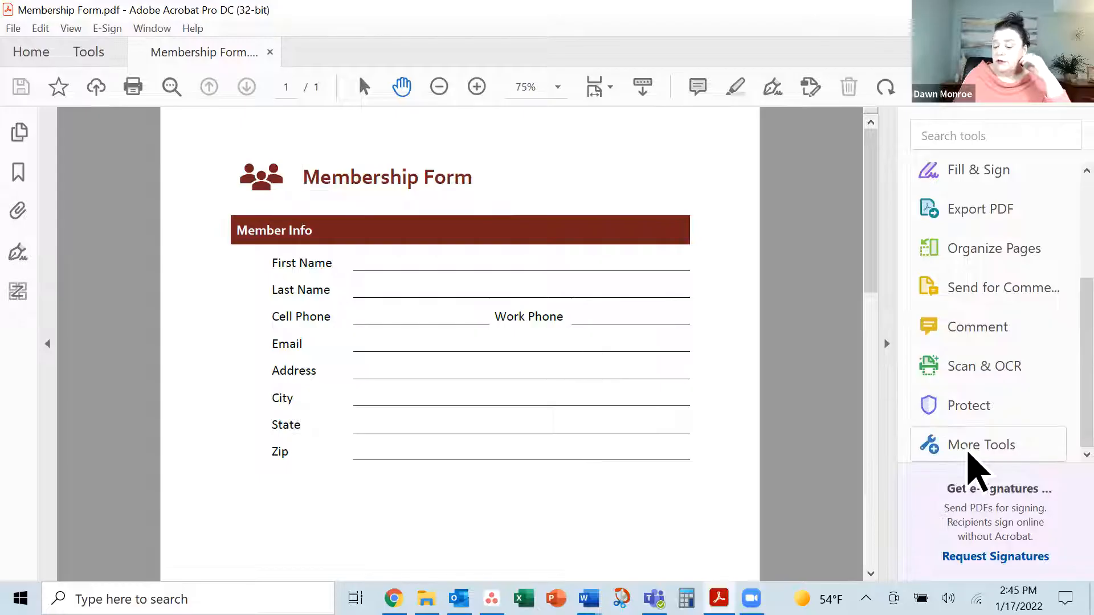
# From More Tools, locate Forms & Signatures and launch Prepare Form
pyautogui.click(972, 453)
pyautogui.scroll(3, 693, 370)
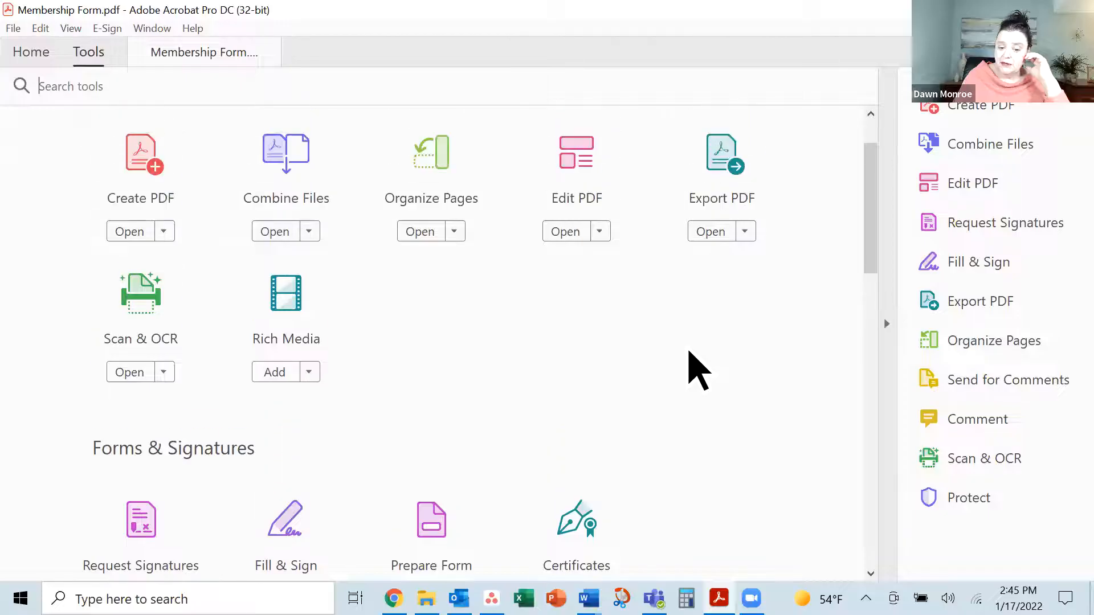
pyautogui.scroll(2, 692, 370)
pyautogui.scroll(-5, 690, 353)
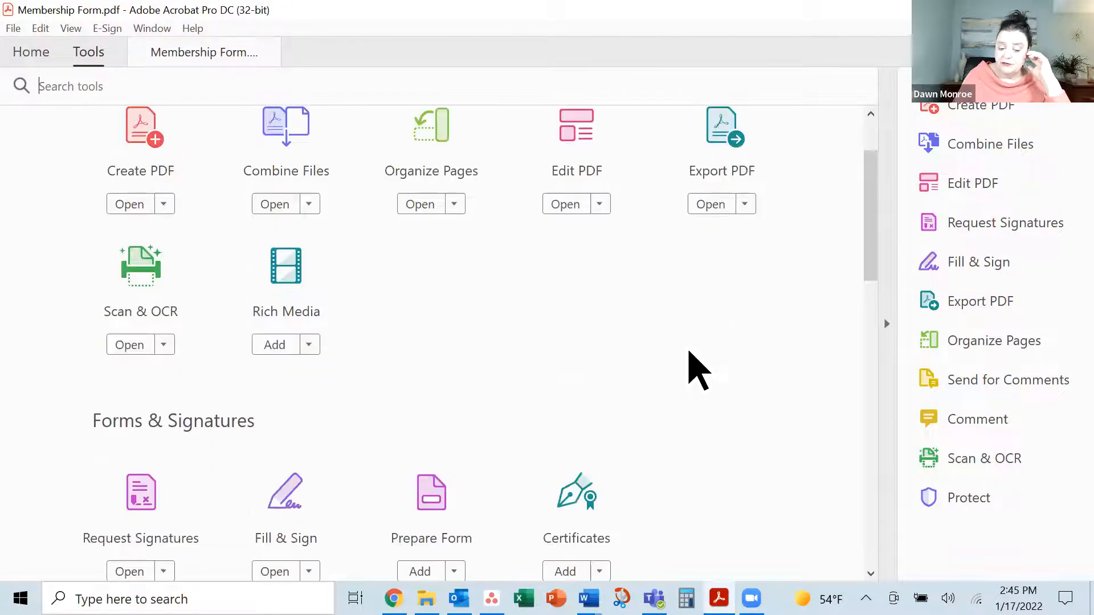
pyautogui.scroll(-1, 693, 370)
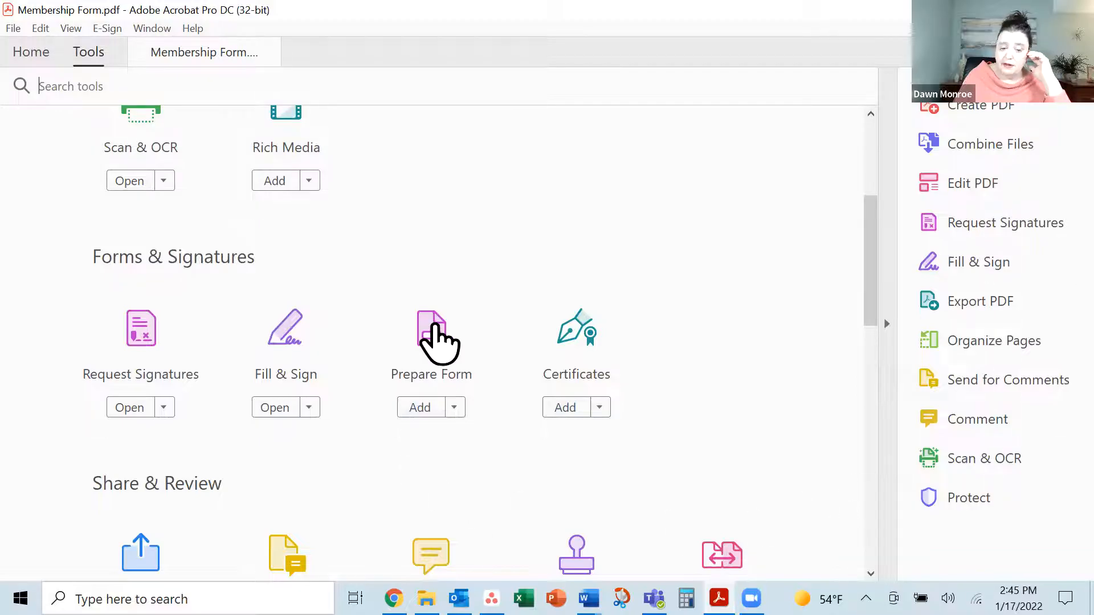
pyautogui.click(435, 328)
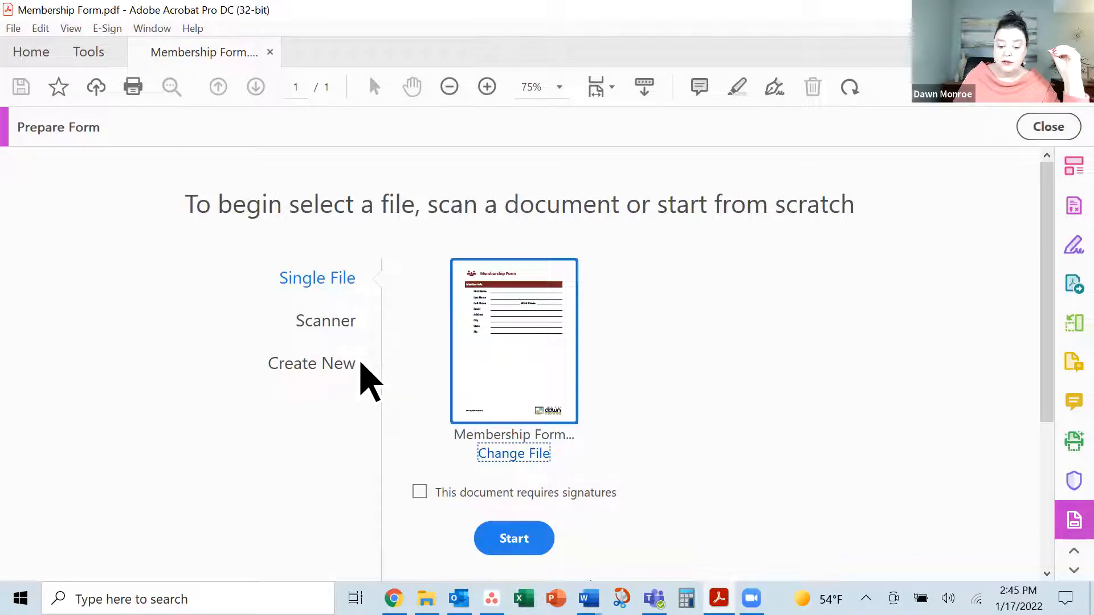
# Start Prepare Form's field auto-detection, then select the First Name and Last Name fields
pyautogui.click(535, 452)
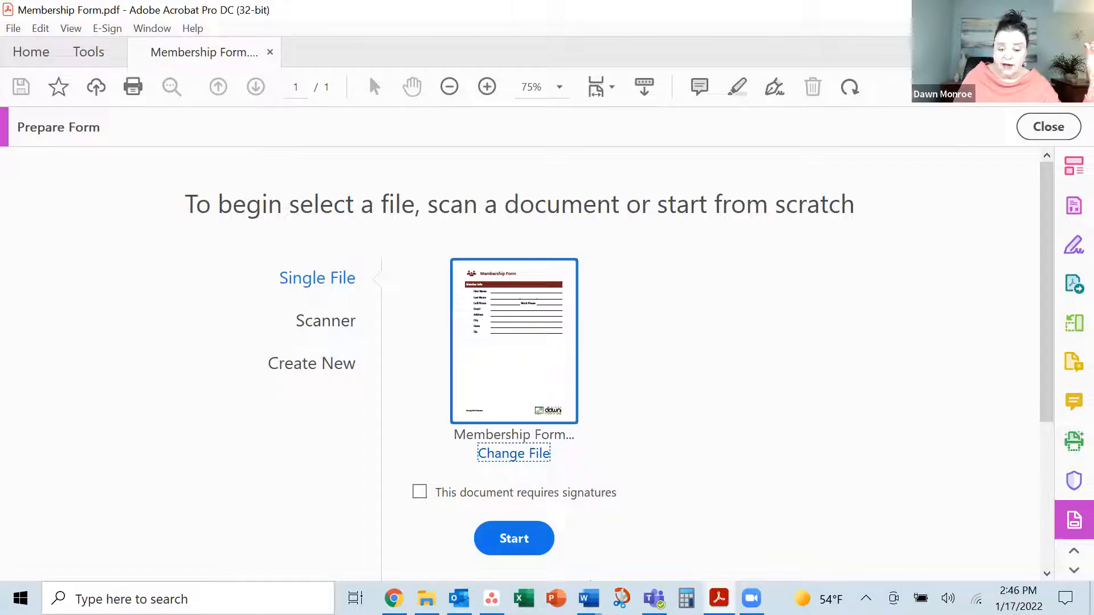
pyautogui.click(514, 538)
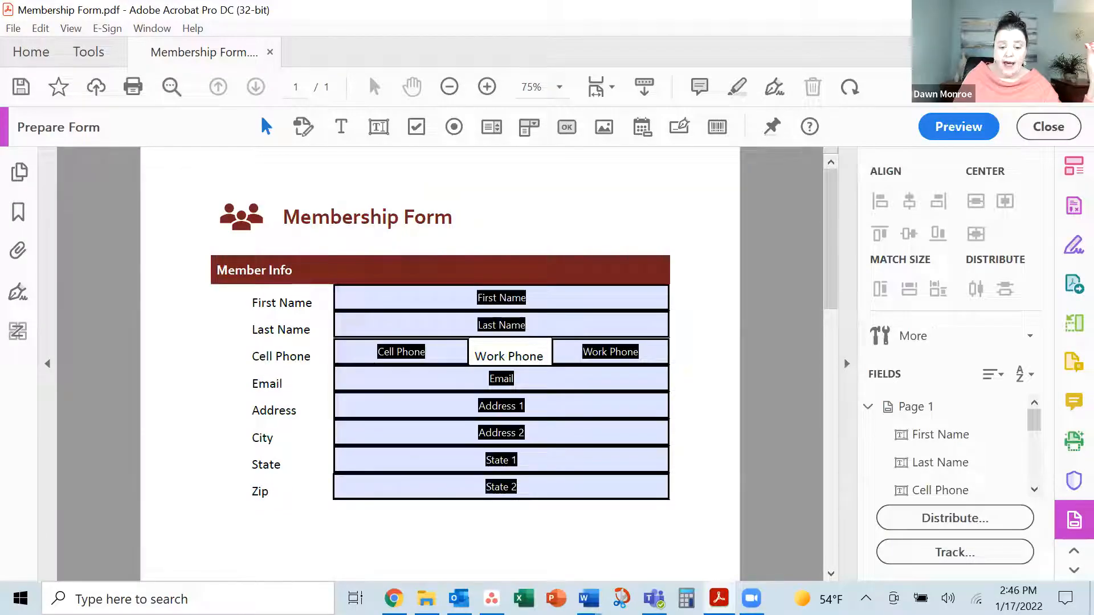
pyautogui.click(523, 296)
pyautogui.click(520, 329)
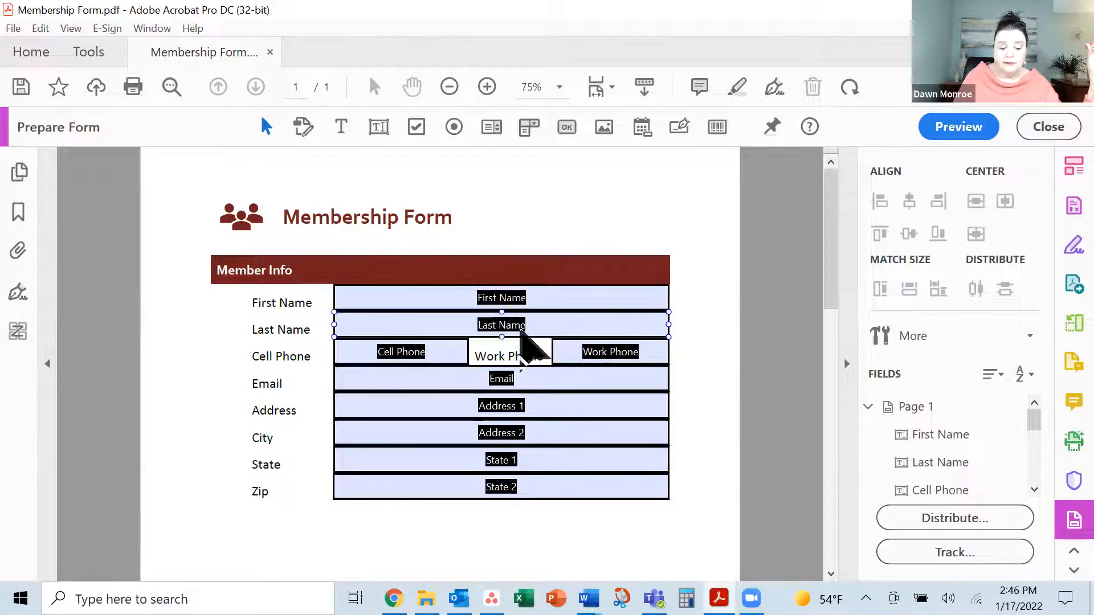
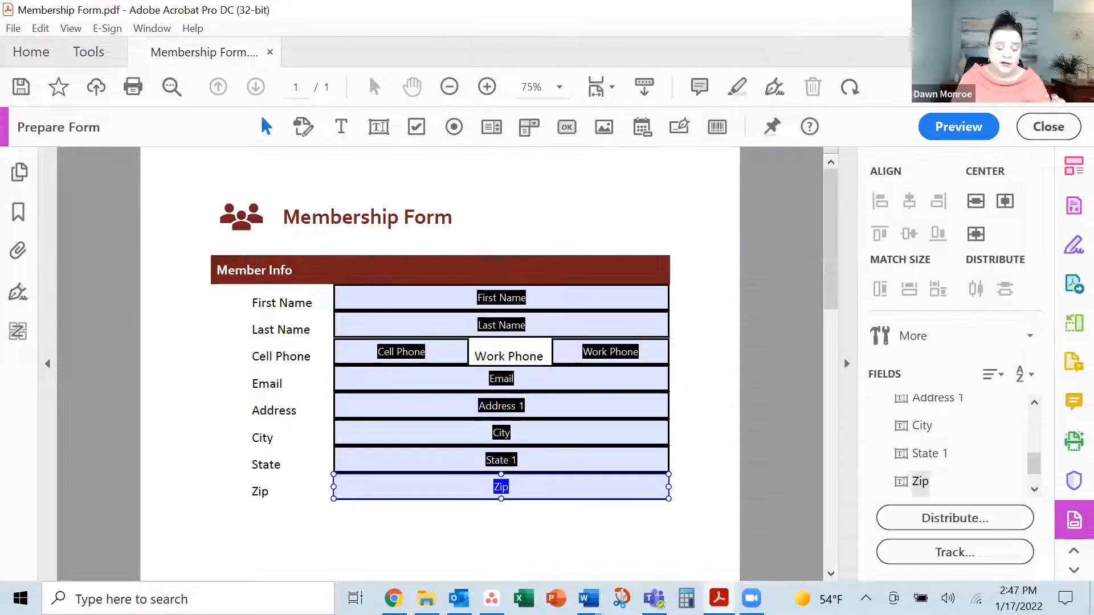
# Reselect the Zip text field, the last of the Member Info fields
pyautogui.click(527, 525)
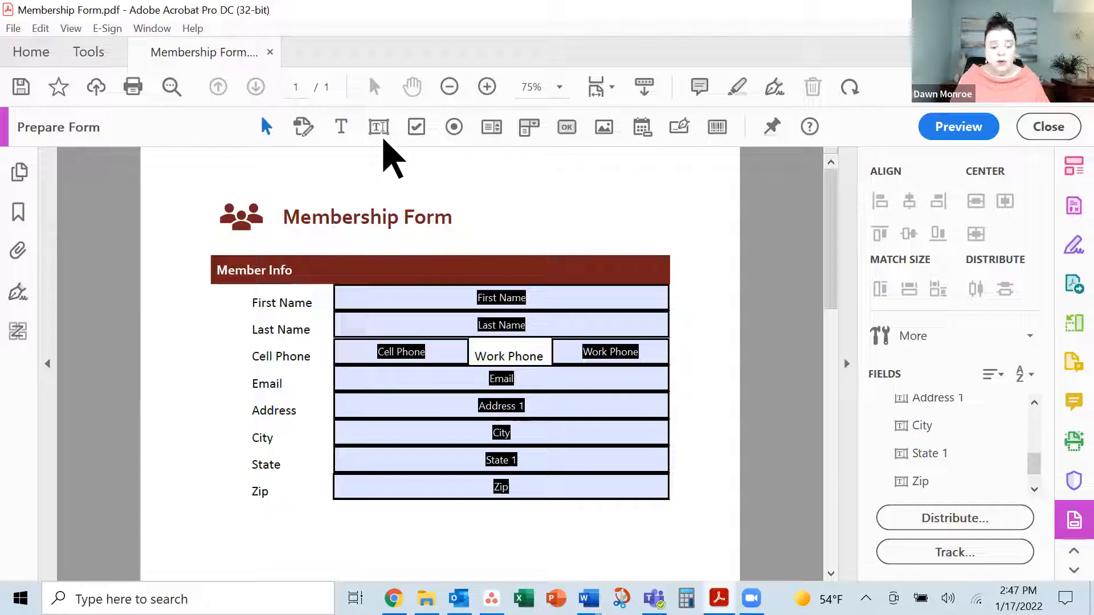
pyautogui.click(484, 483)
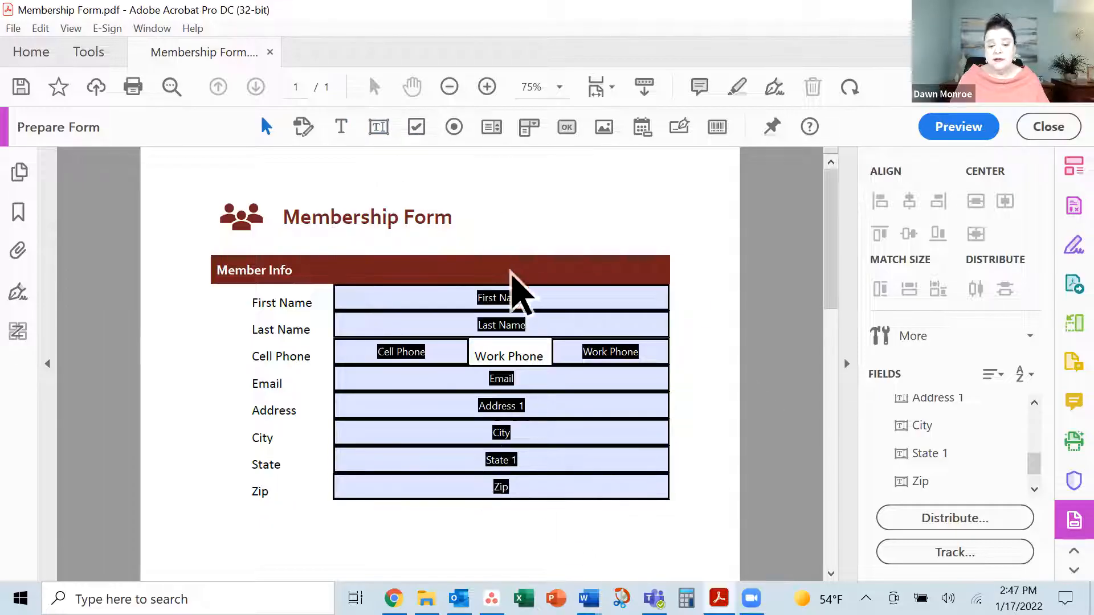
pyautogui.click(963, 128)
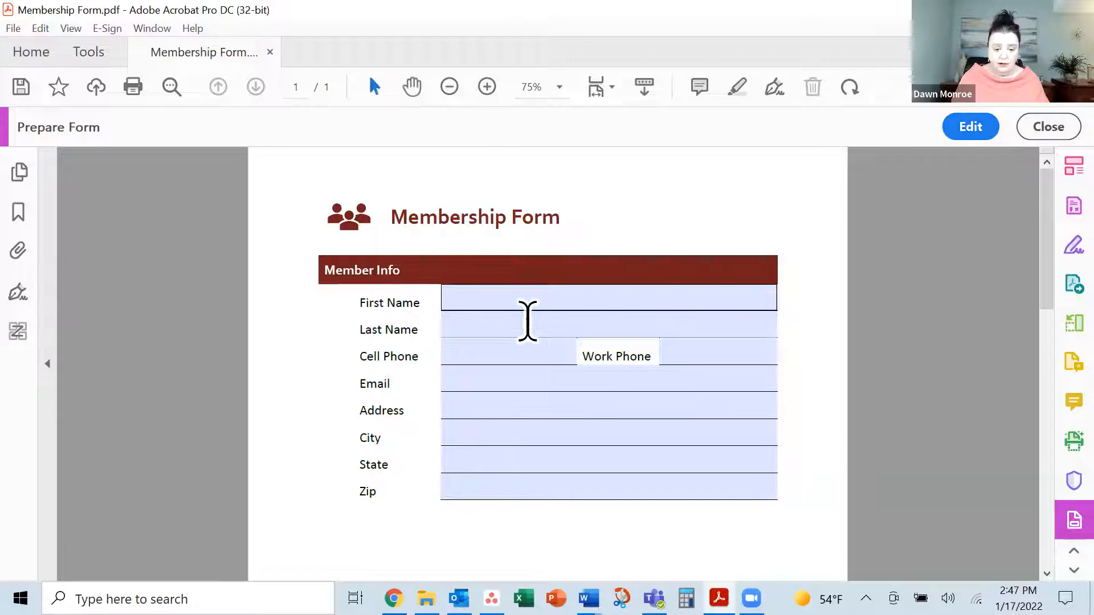
pyautogui.click(505, 295)
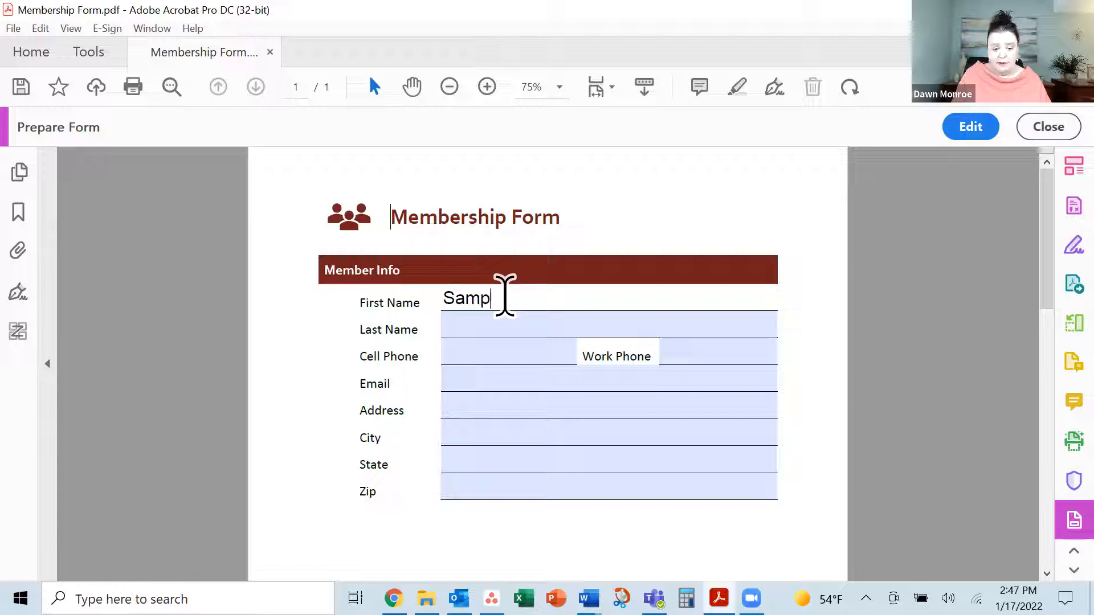
pyautogui.press('Tab')
pyautogui.press('Tab')
pyautogui.press('Tab')
pyautogui.press('Tab')
pyautogui.press('Tab')
pyautogui.press('Tab')
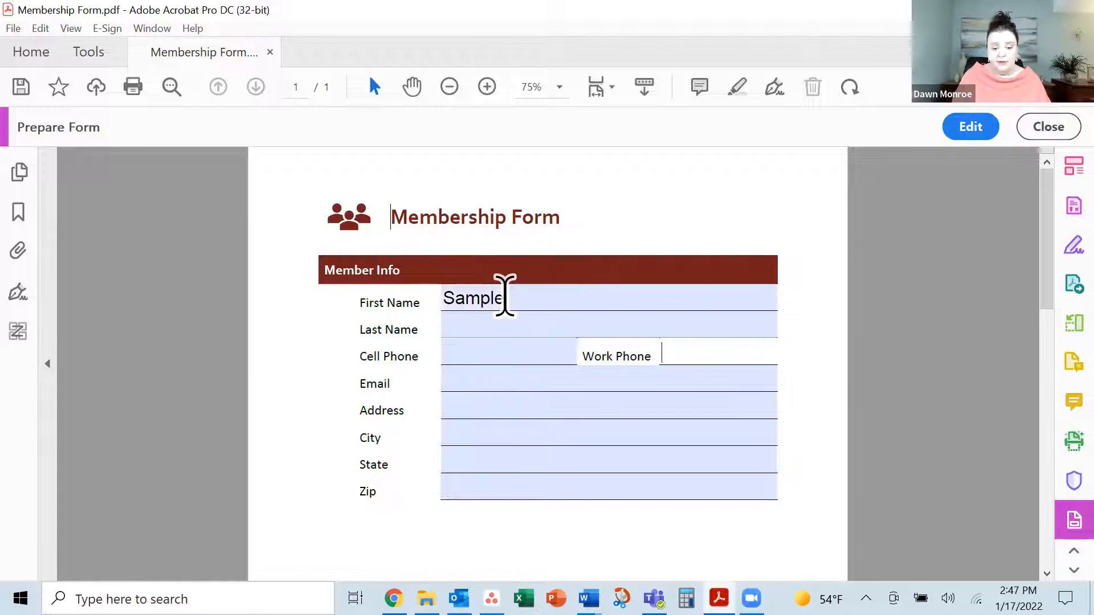
pyautogui.press('Tab')
pyautogui.press('Tab')
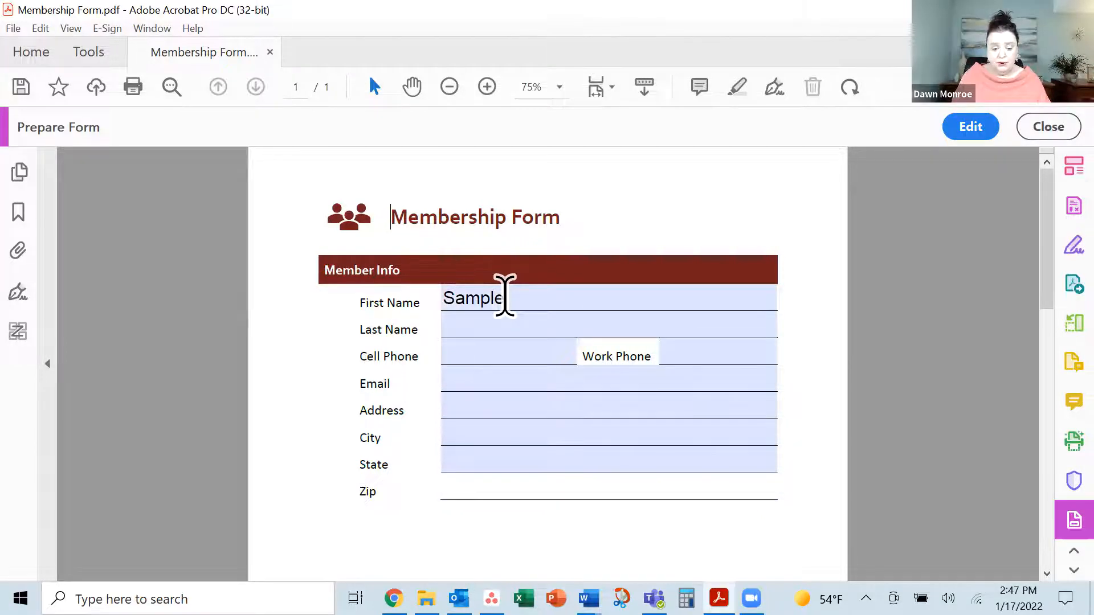
pyautogui.click(504, 296)
pyautogui.press('BackSpace')
pyautogui.press('BackSpace')
pyautogui.press('BackSpace')
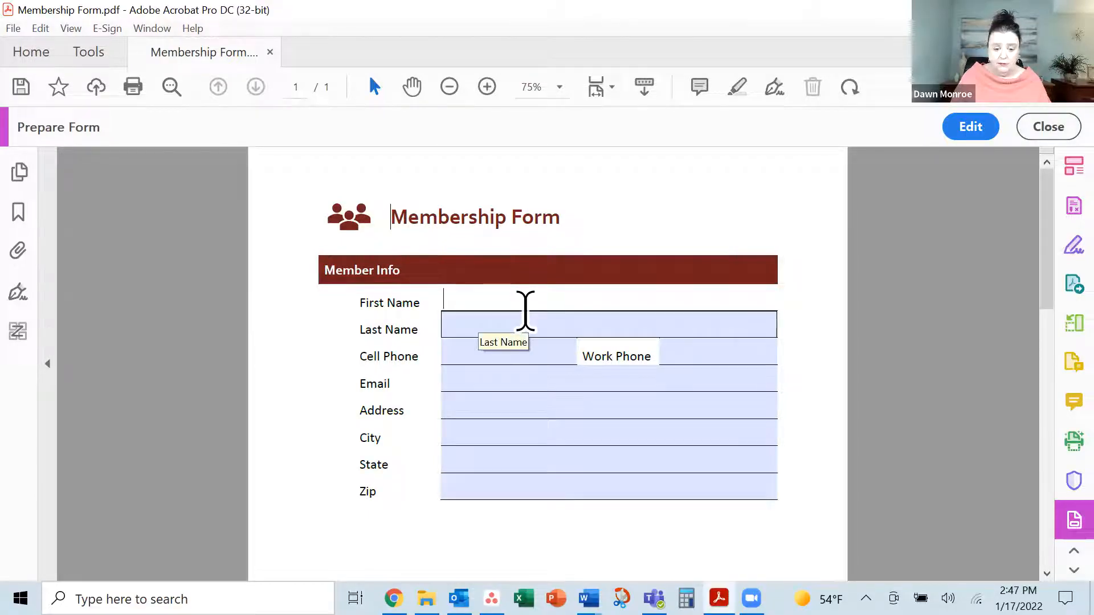
pyautogui.click(966, 135)
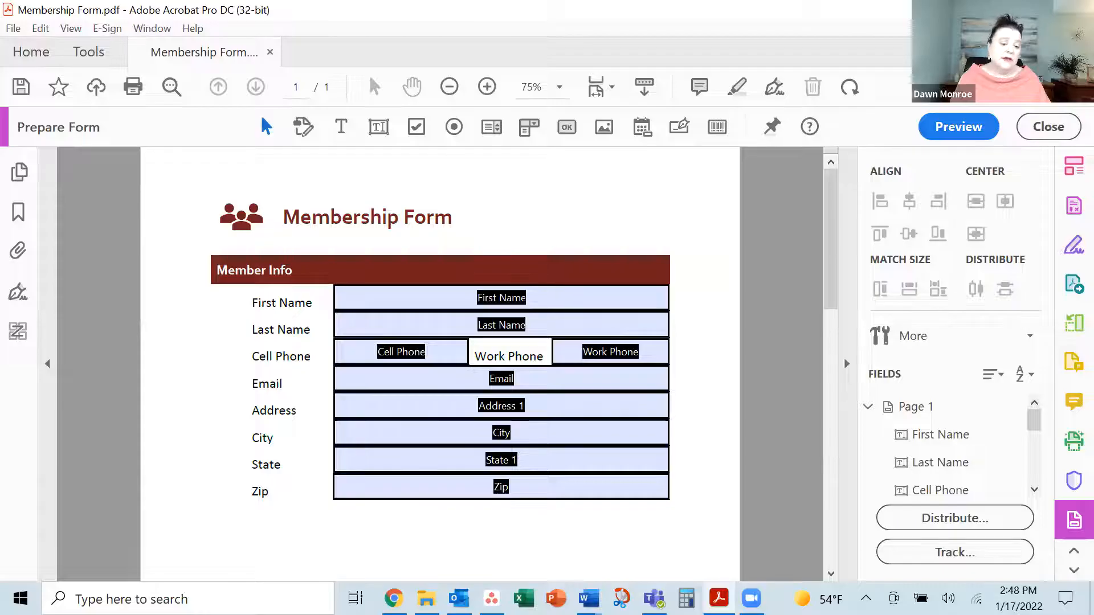
# Place two Group5 radio buttons below Zip, with choices named Basic and Pro
pyautogui.scroll(-2, 265, 530)
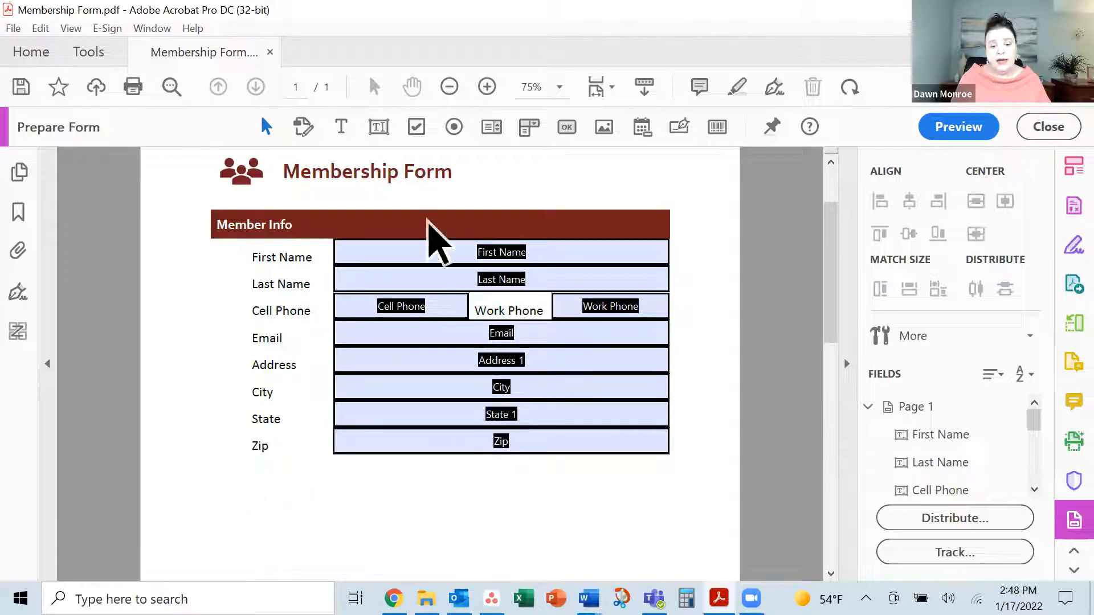
pyautogui.click(454, 128)
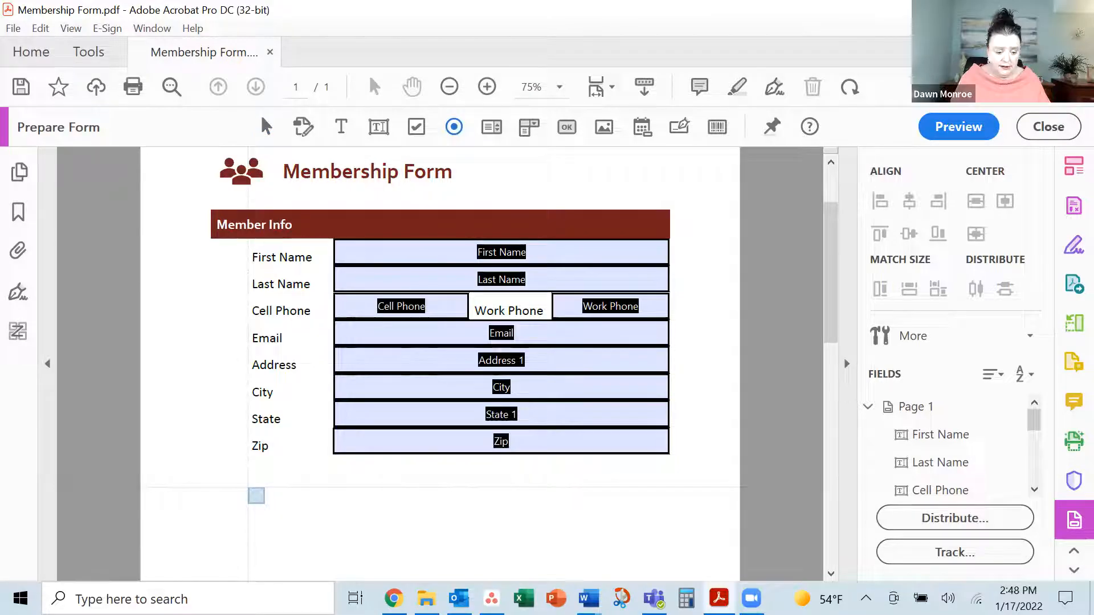
pyautogui.click(256, 495)
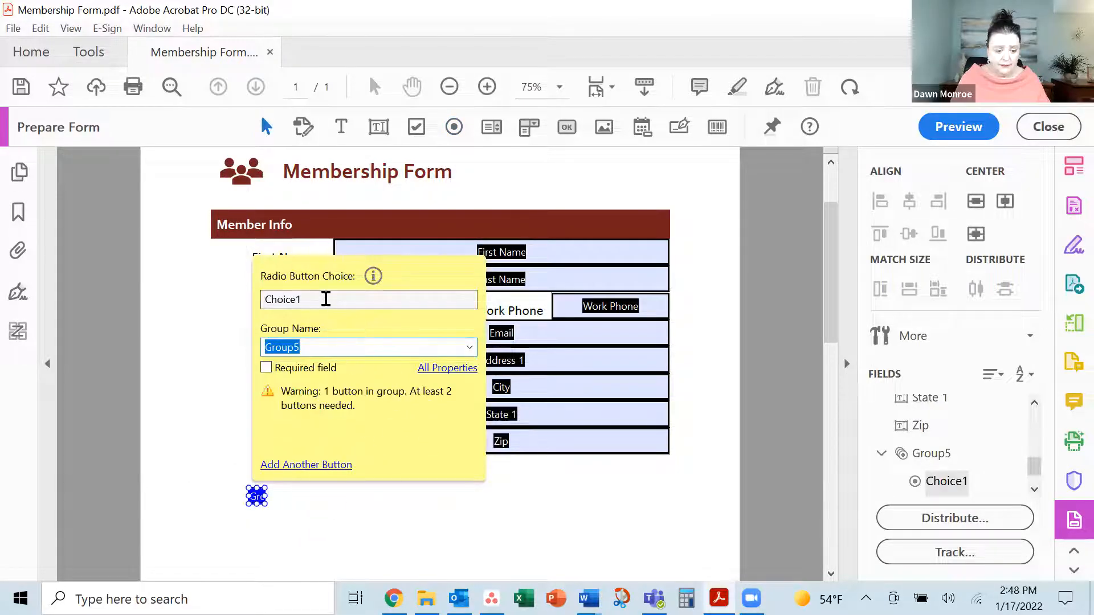
pyautogui.moveTo(325, 299); pyautogui.dragTo(250, 302)
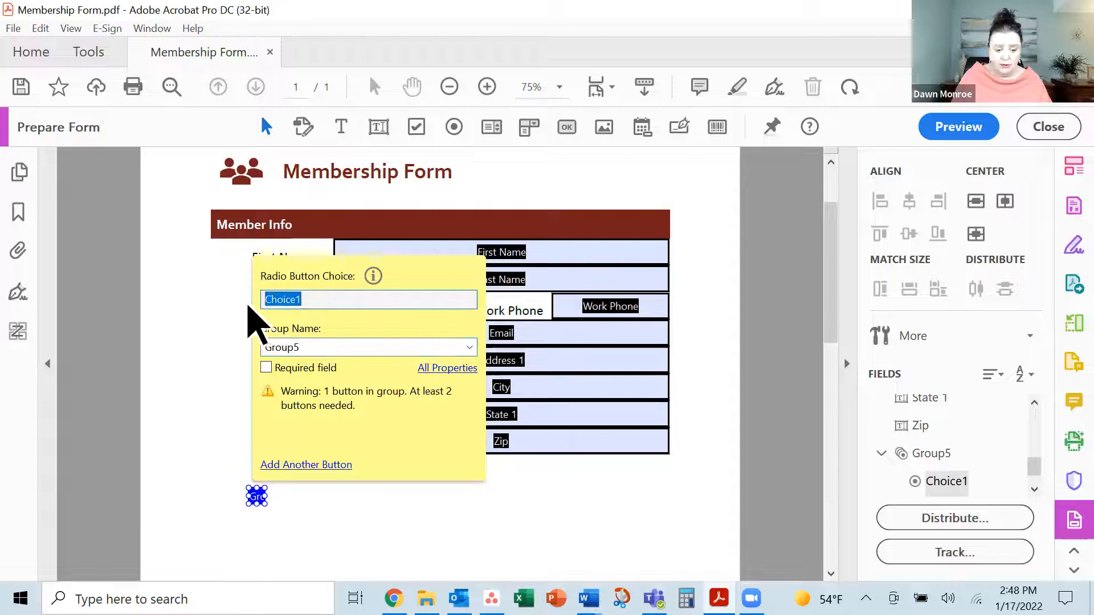
pyautogui.write('Basic')
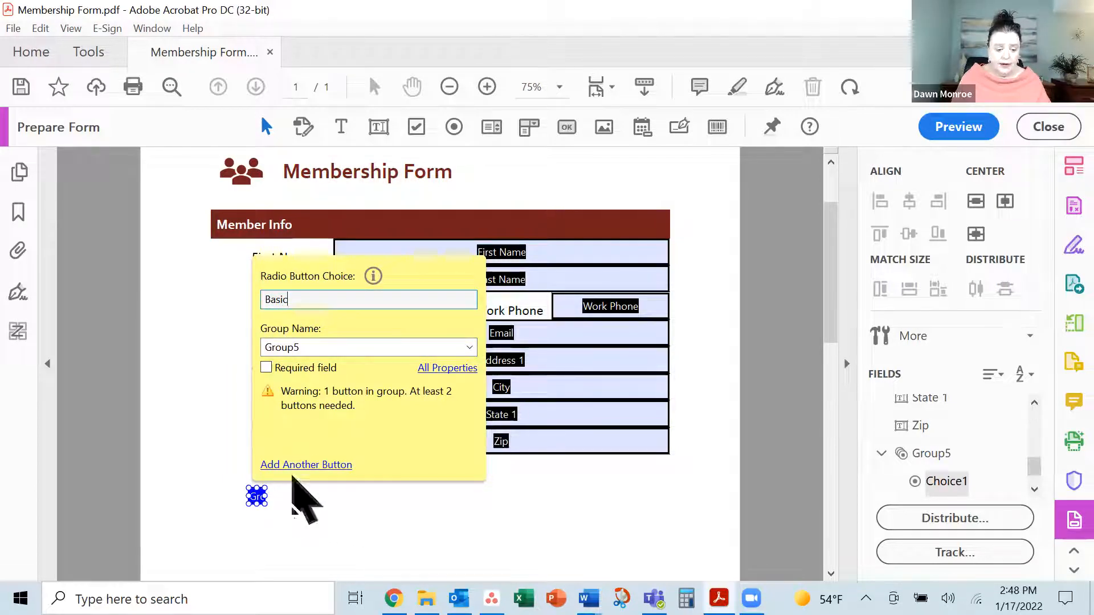
pyautogui.click(307, 466)
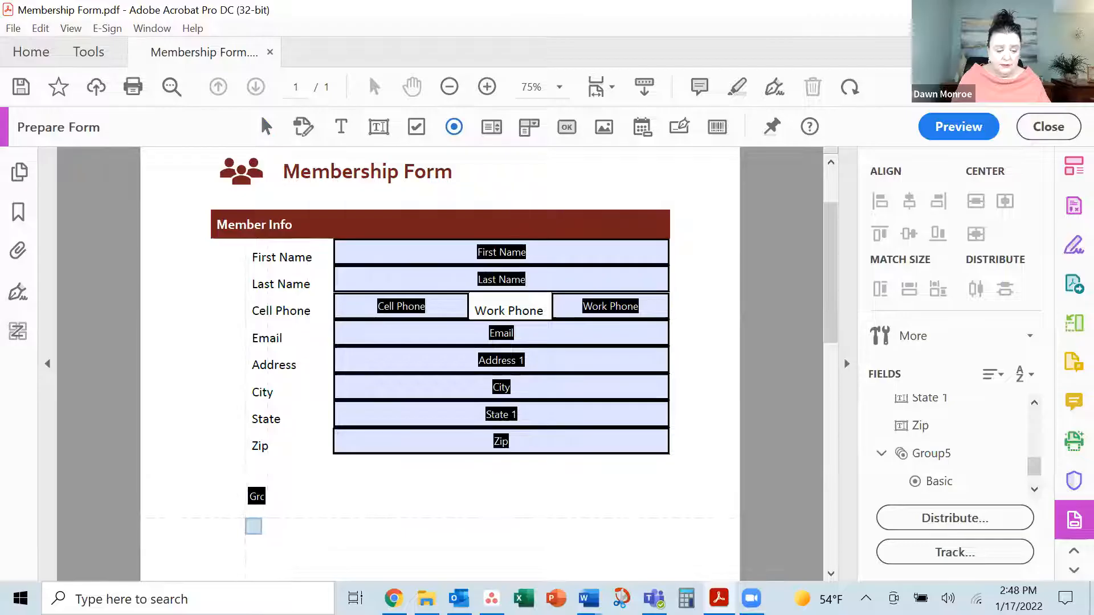
pyautogui.click(256, 527)
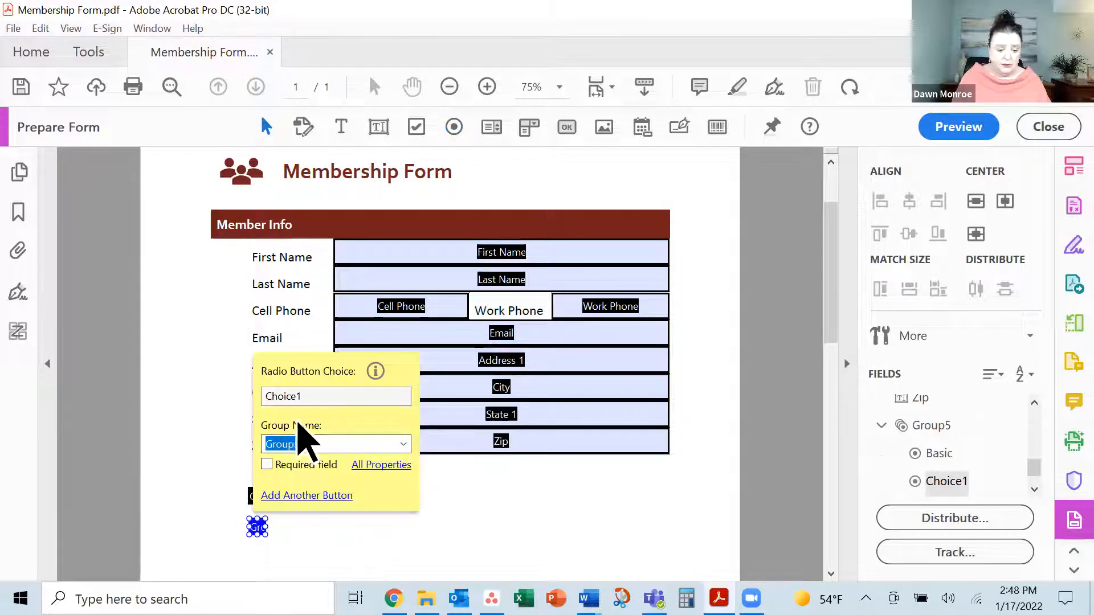
pyautogui.doubleClick(317, 397)
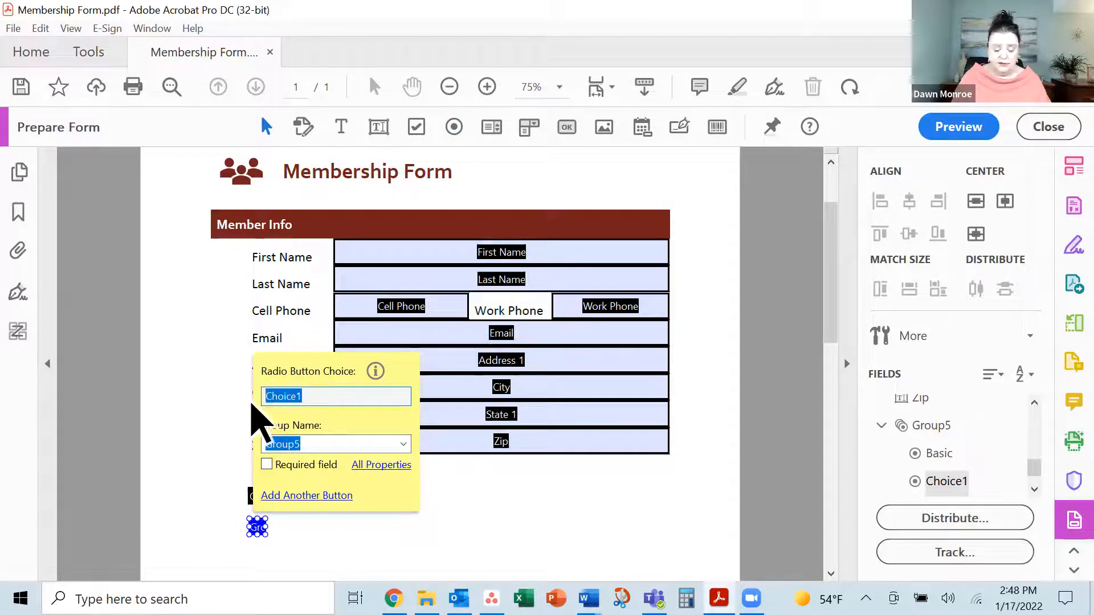
pyautogui.write('Pro')
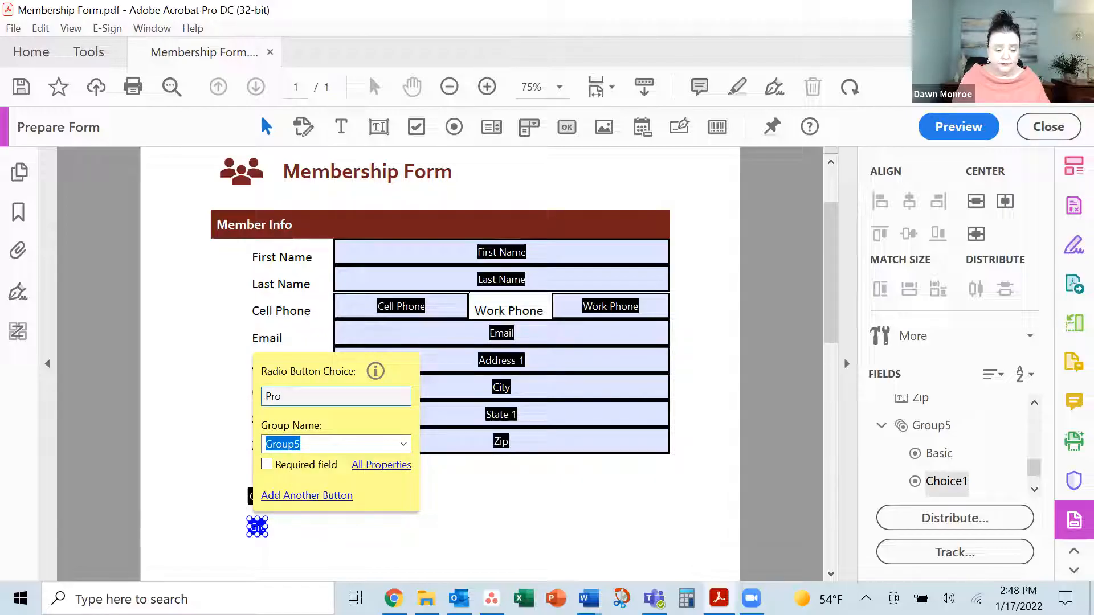
pyautogui.press('Return')
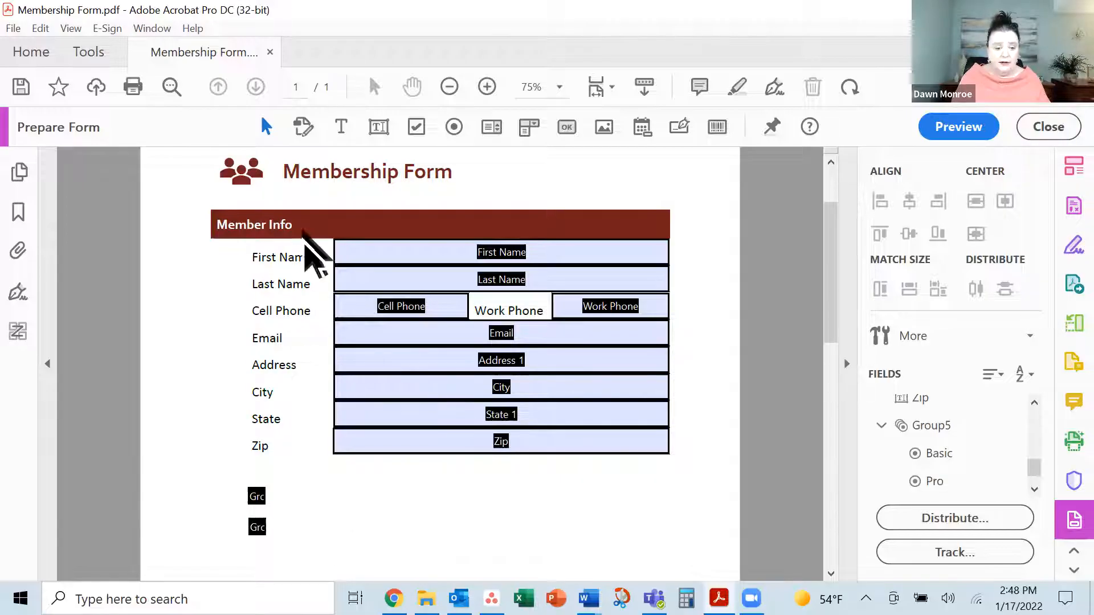
pyautogui.click(341, 127)
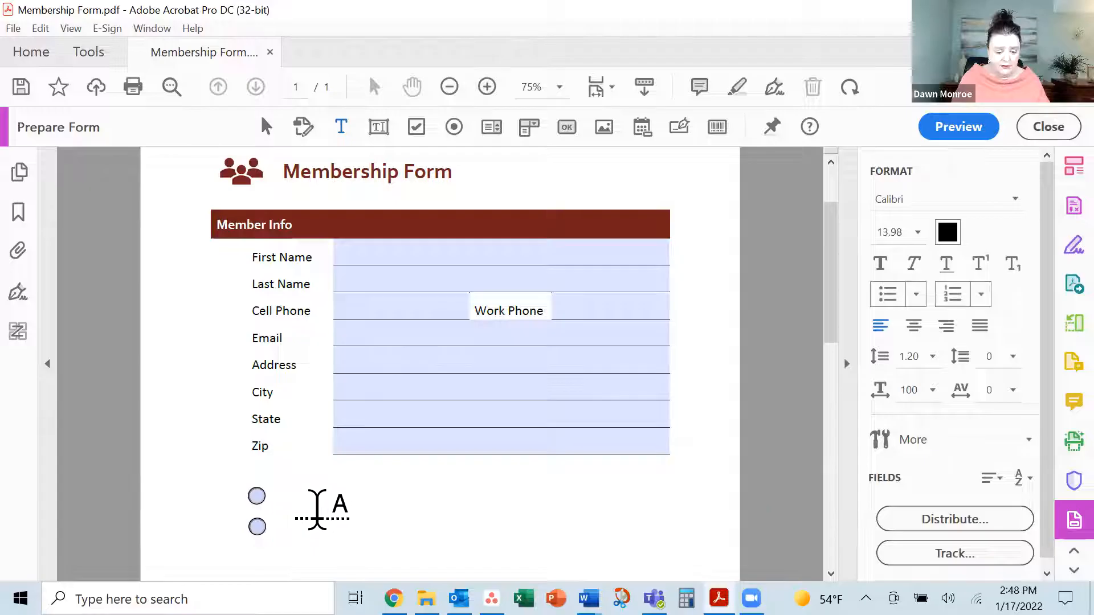
# Add text labels 'Basic' and 'Pro' beside the two radio buttons
pyautogui.click(283, 502)
pyautogui.write('Bas')
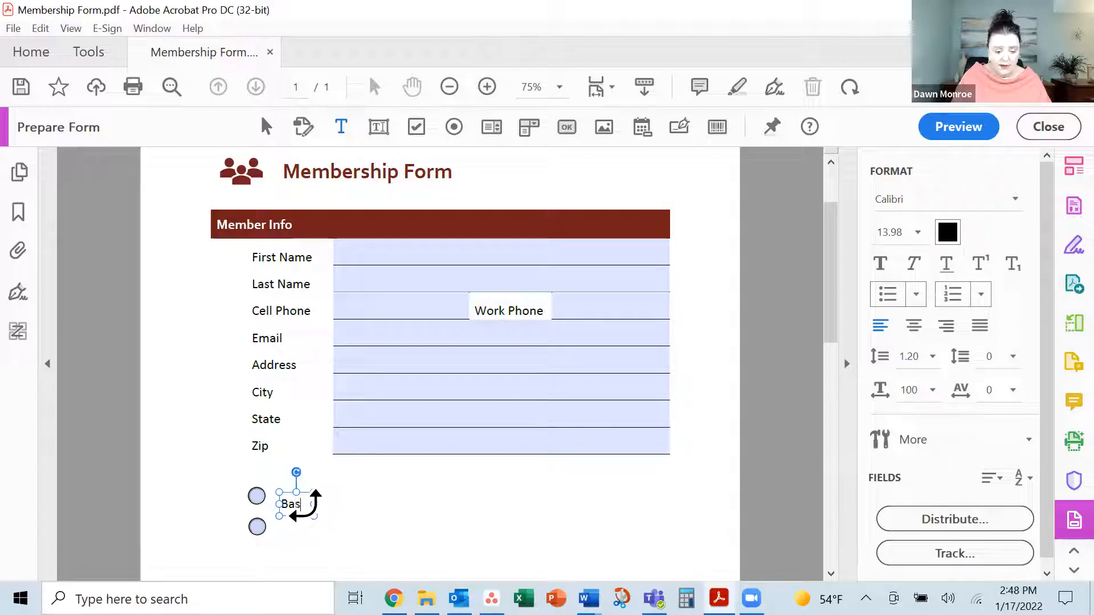
pyautogui.write('ic')
pyautogui.click(334, 542)
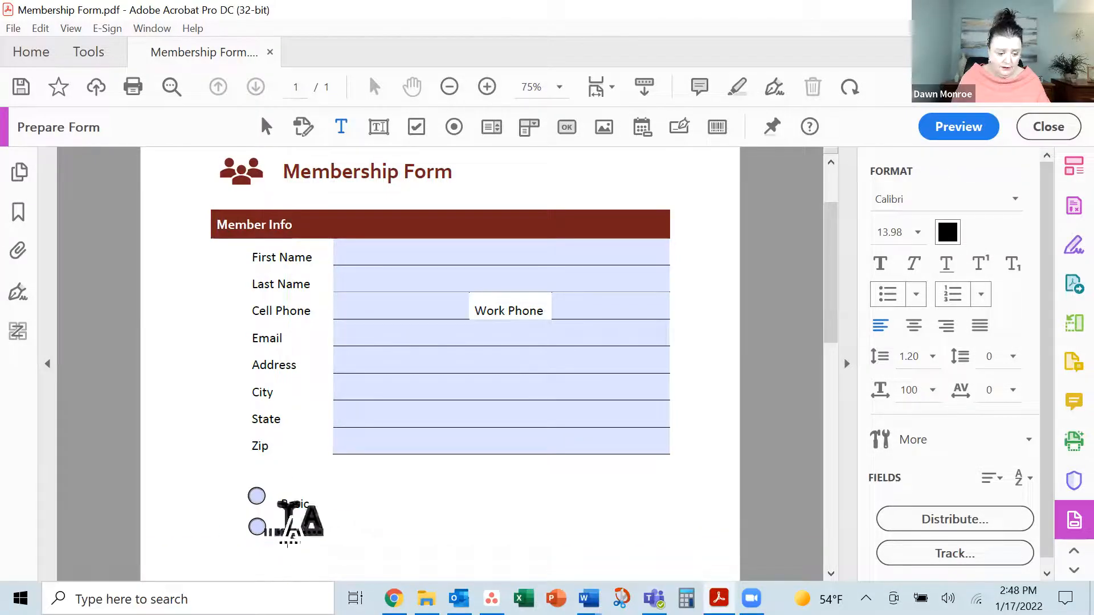
pyautogui.write('Pro')
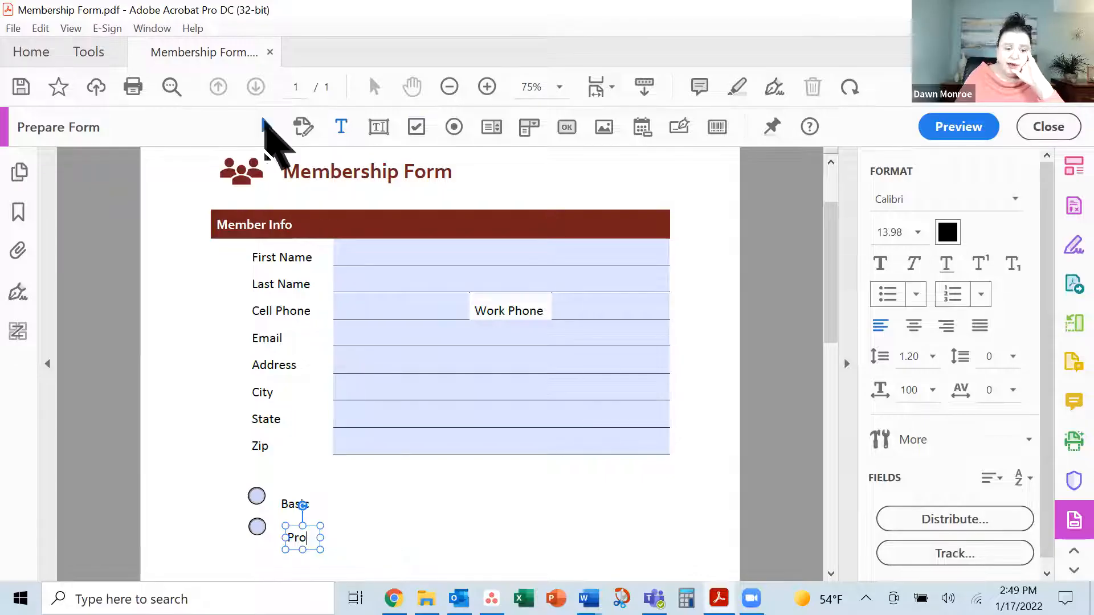
pyautogui.click(265, 125)
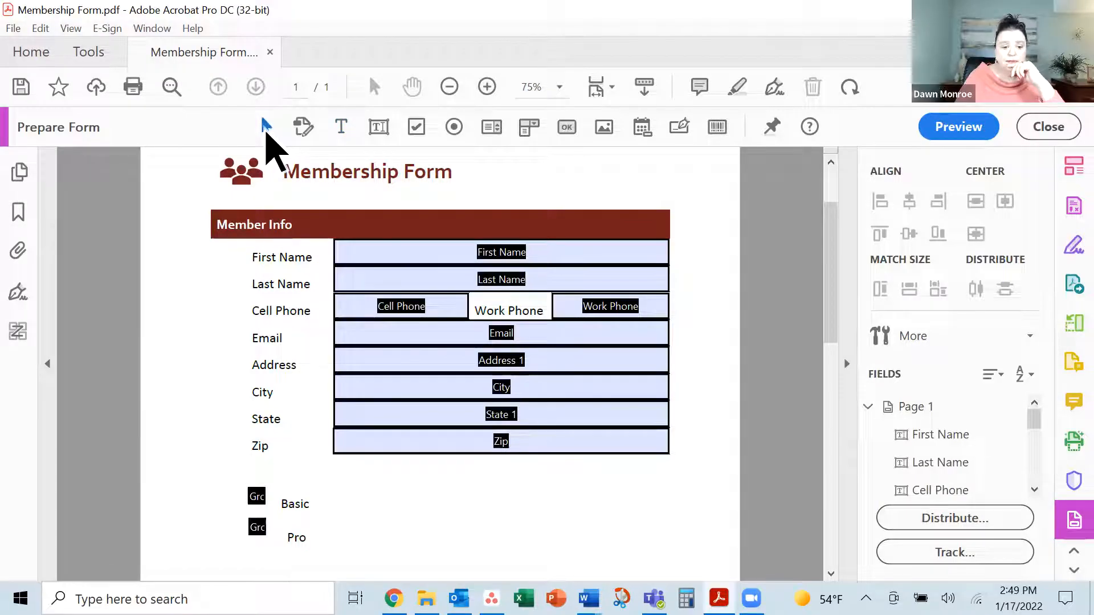
# Zoom in and move the Basic and Pro labels up to level with their radio buttons
pyautogui.click(293, 504)
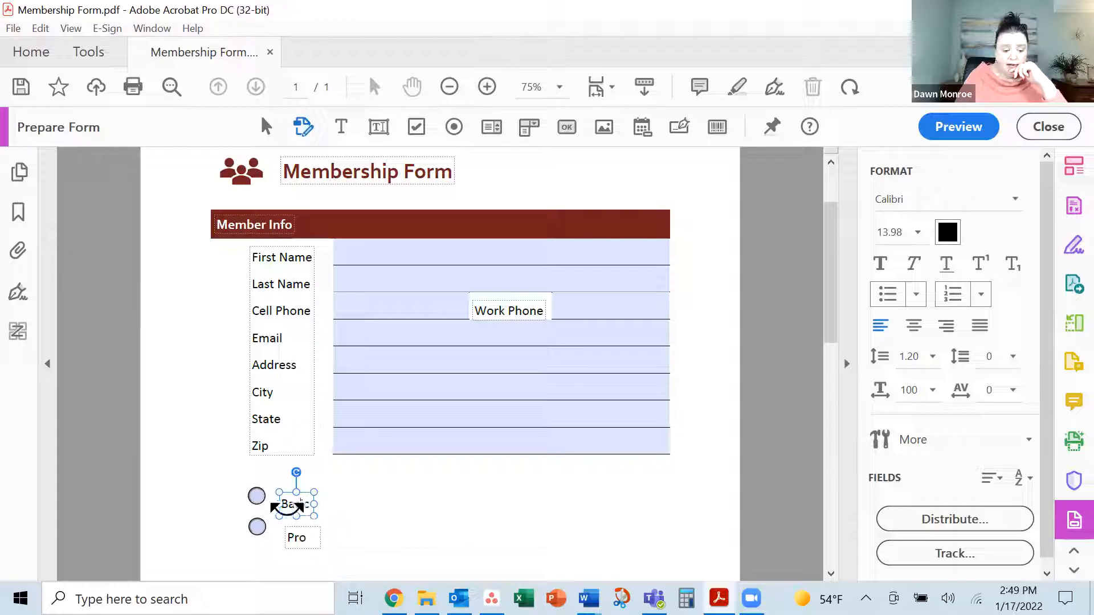
pyautogui.click(296, 504)
pyautogui.click(297, 476)
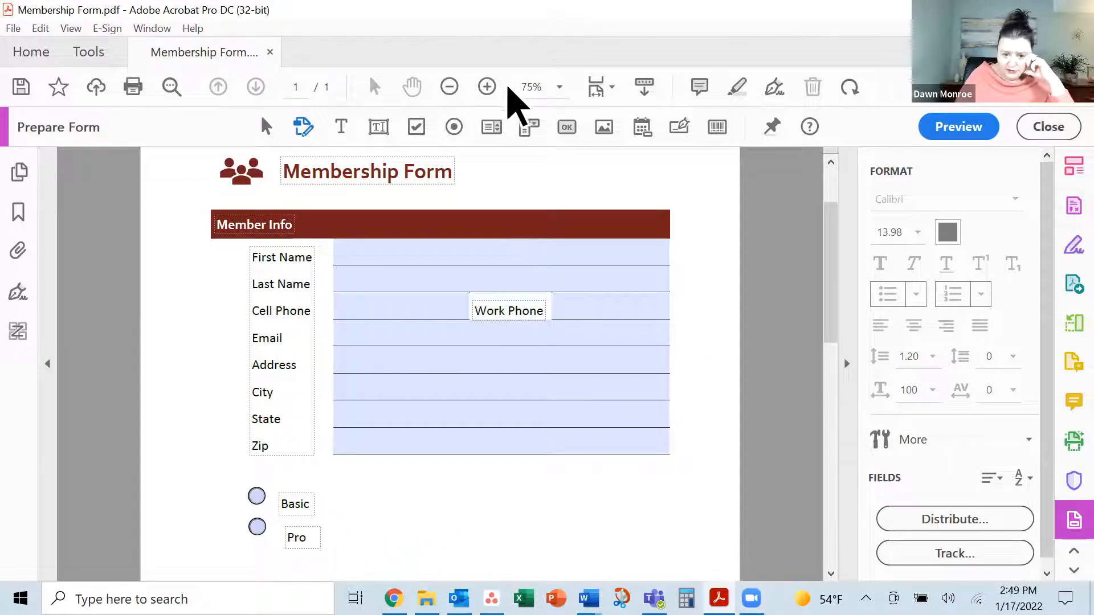
pyautogui.click(487, 87)
pyautogui.click(487, 87)
pyautogui.scroll(-3, 513, 305)
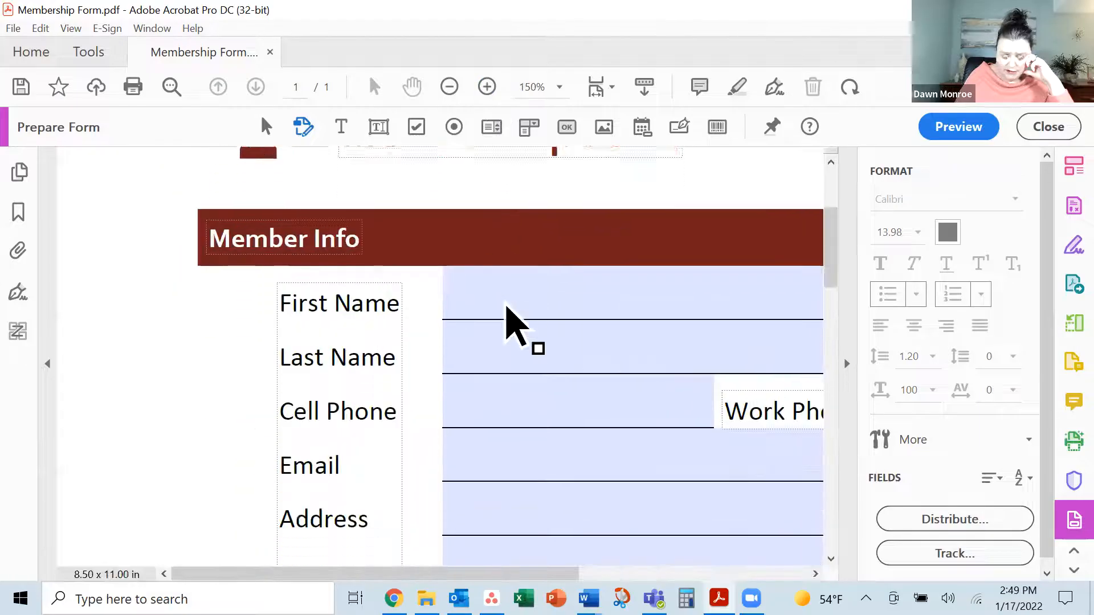
pyautogui.scroll(-5, 506, 307)
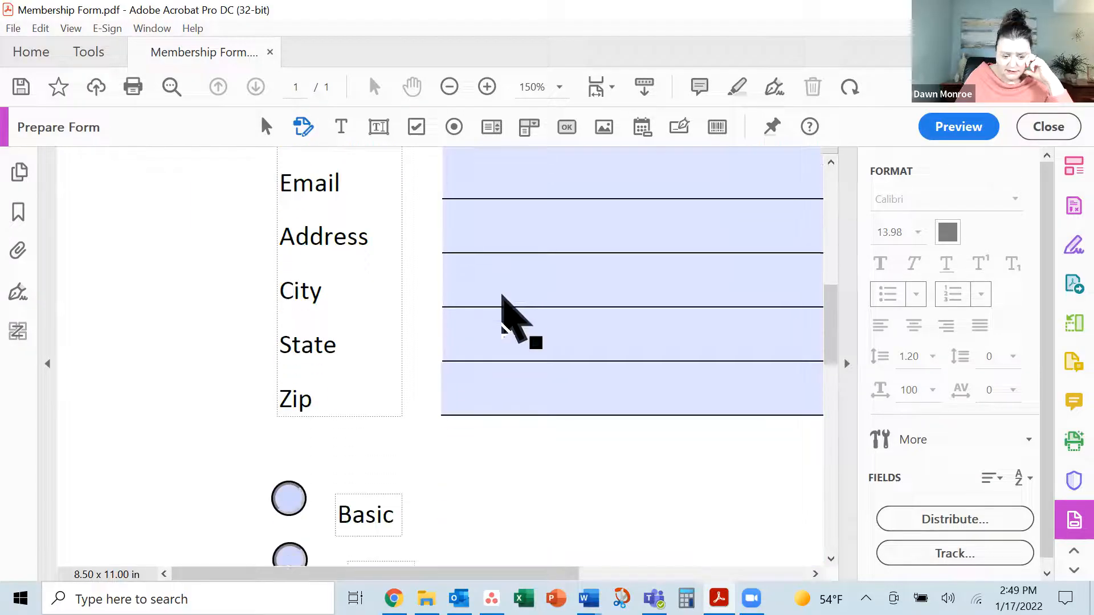
pyautogui.scroll(-1, 502, 295)
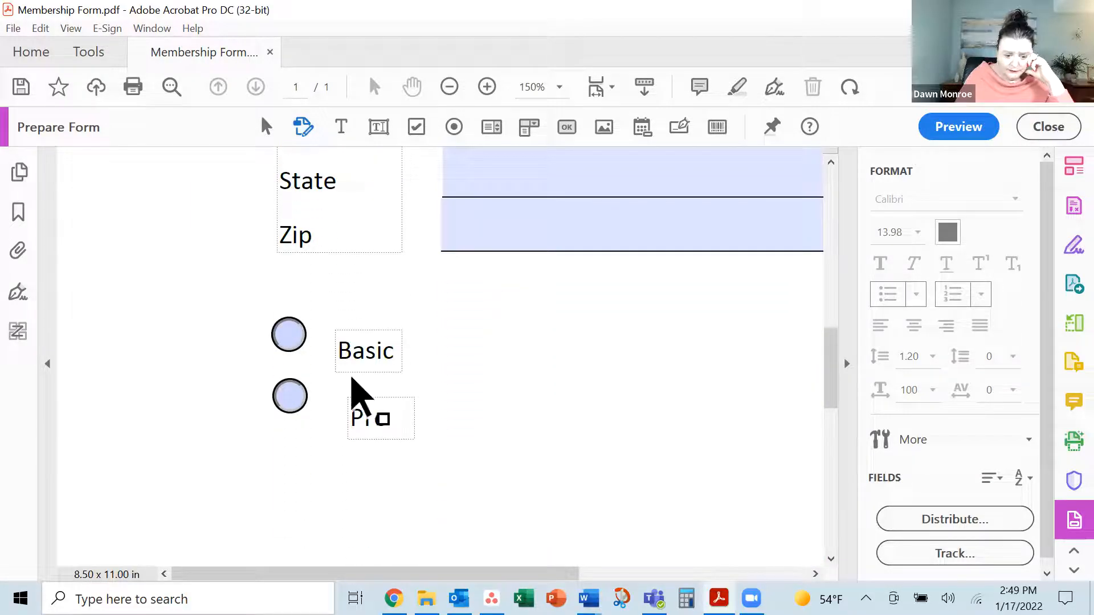
pyautogui.click(363, 349)
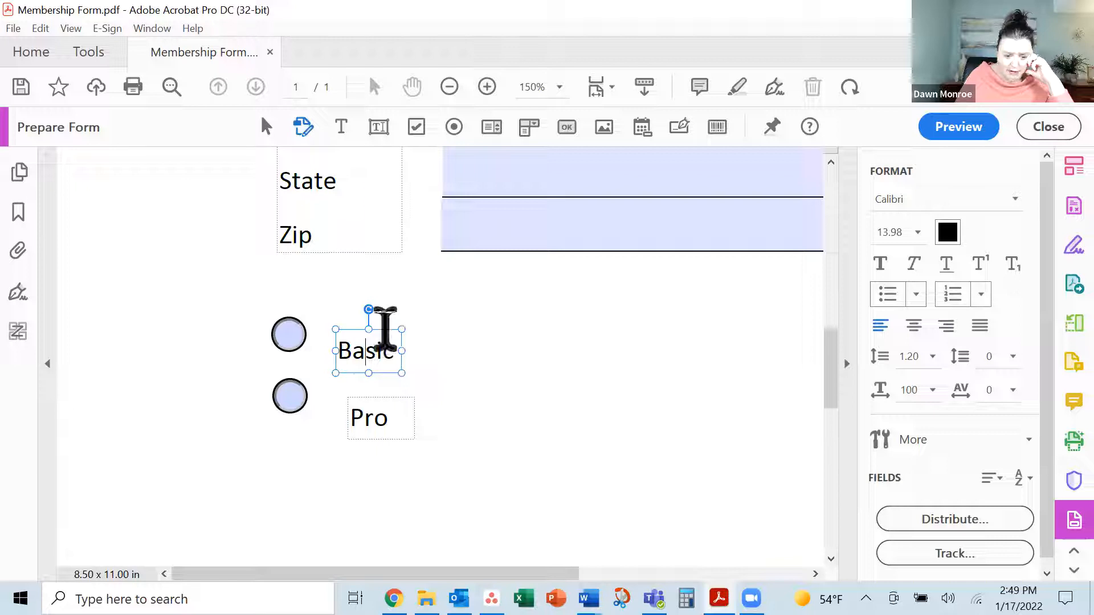
pyautogui.moveTo(375, 325); pyautogui.dragTo(374, 309)
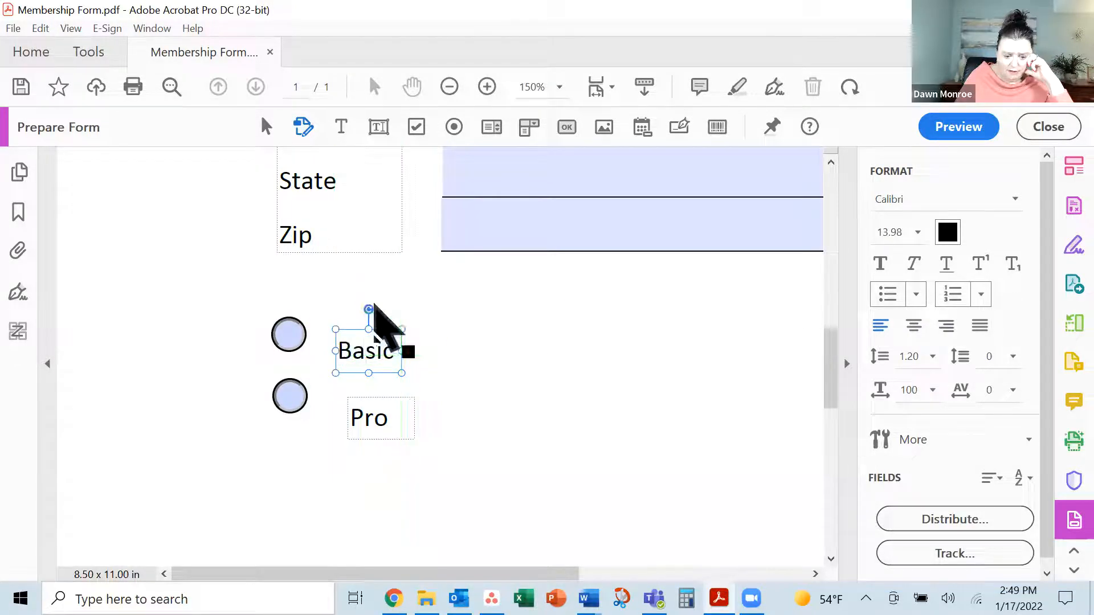
pyautogui.click(388, 397)
pyautogui.moveTo(390, 390); pyautogui.dragTo(378, 370)
pyautogui.click(456, 423)
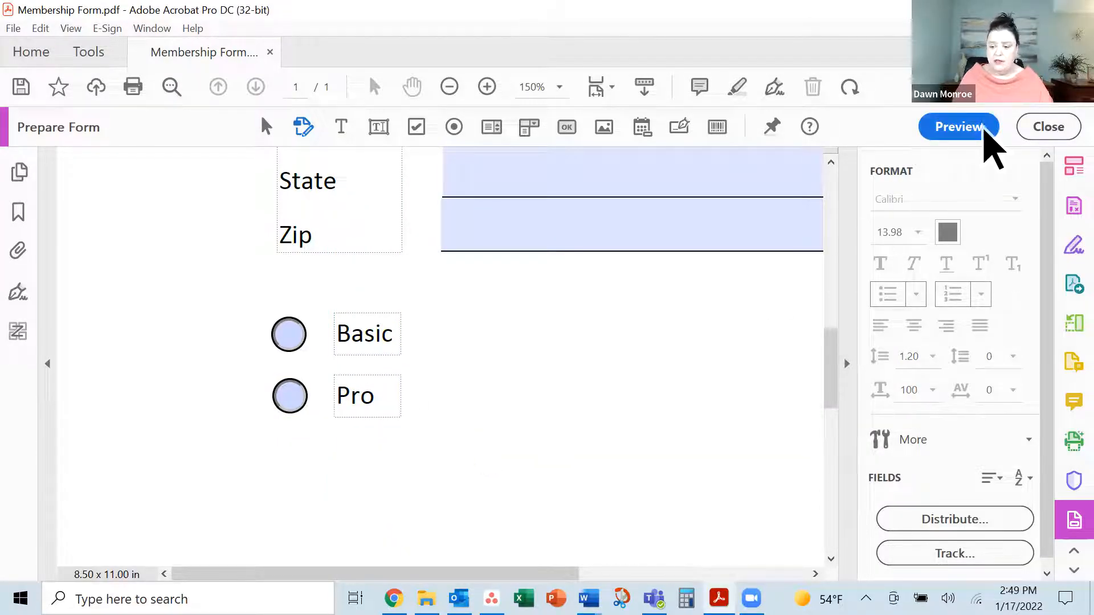
# Preview the form, toggle between Basic and Pro, leave Basic chosen, then return to editing
pyautogui.click(963, 126)
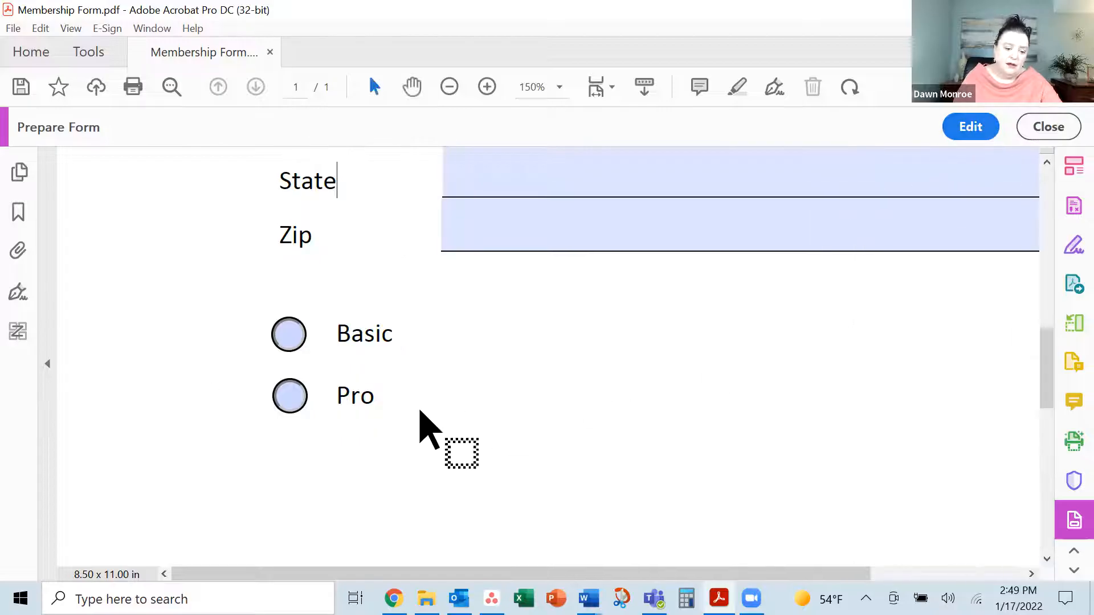
pyautogui.click(295, 342)
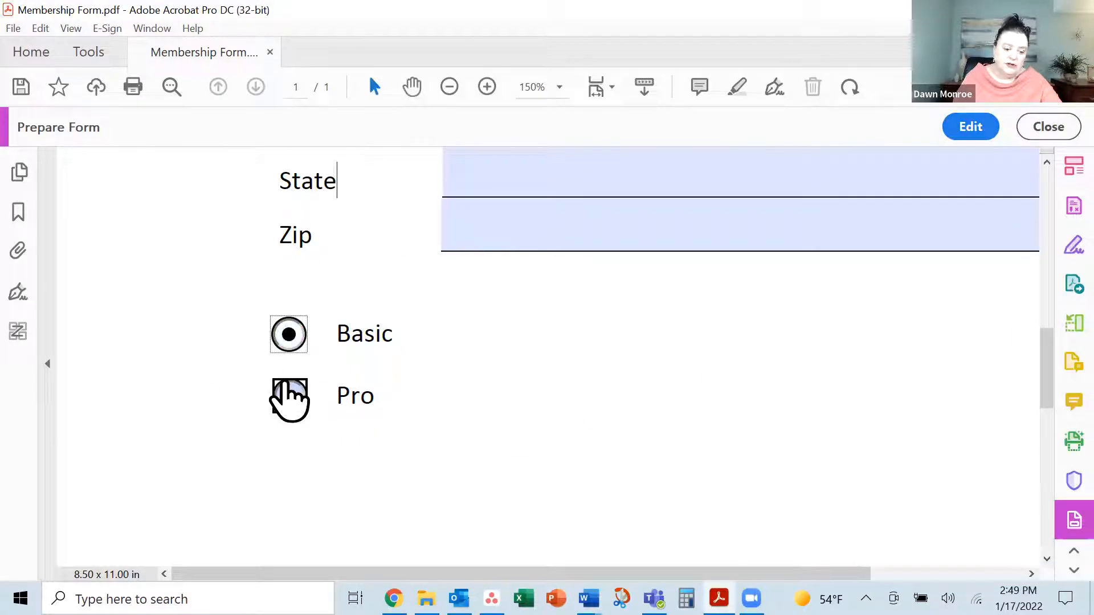
pyautogui.click(290, 394)
pyautogui.click(288, 337)
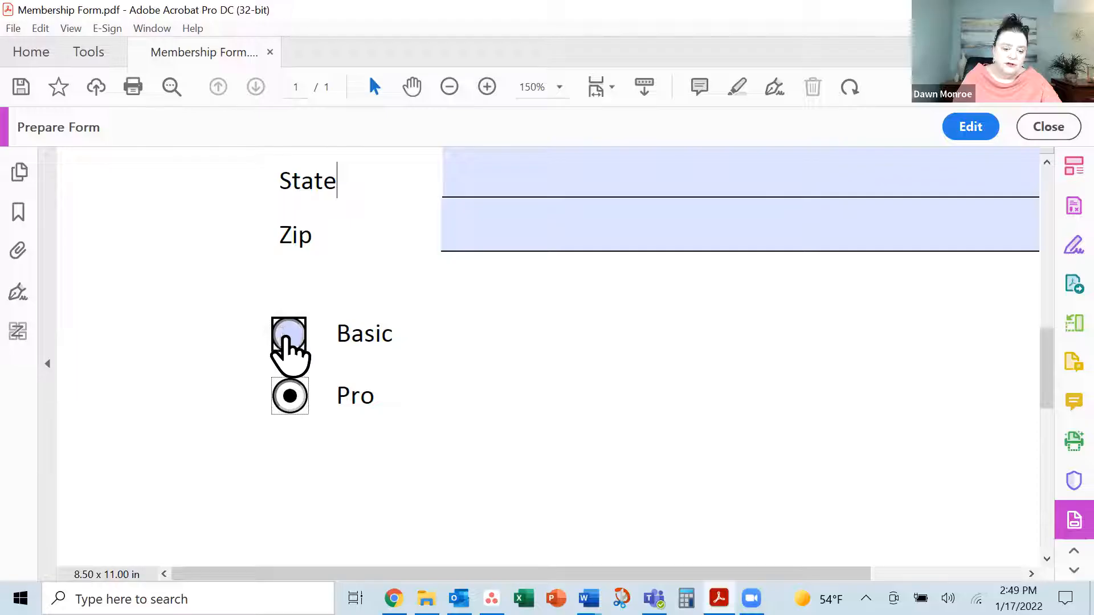
pyautogui.click(295, 400)
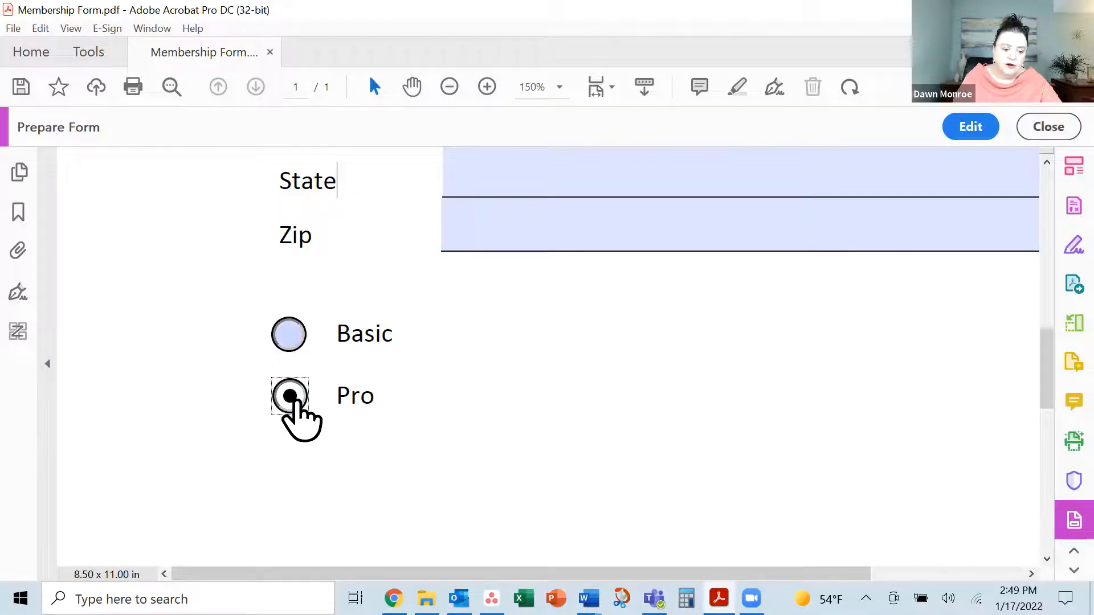
pyautogui.click(289, 339)
pyautogui.scroll(2, 678, 327)
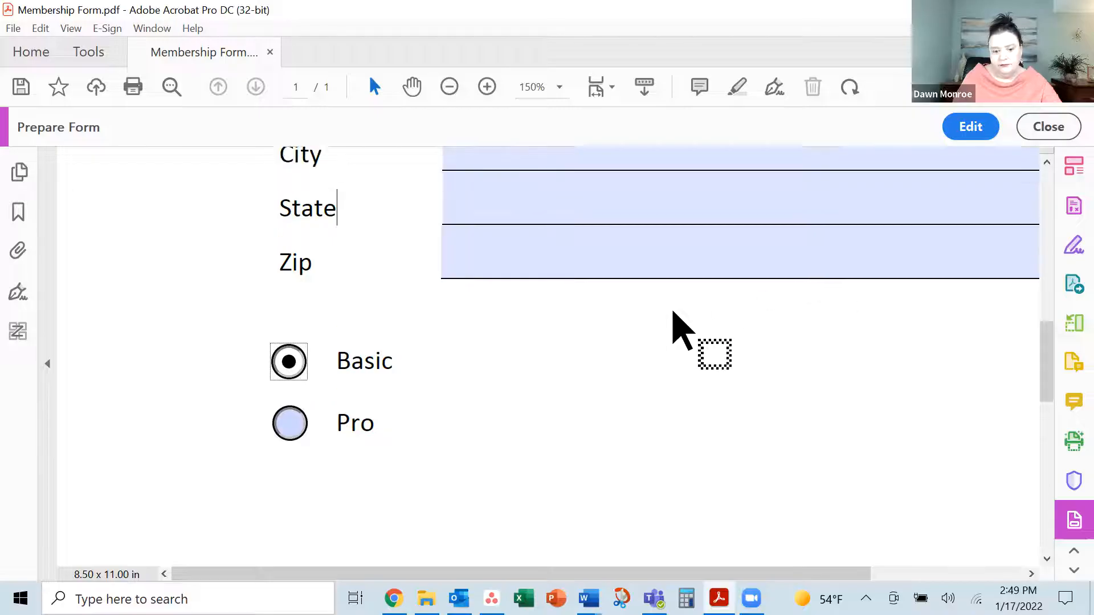
pyautogui.click(974, 138)
pyautogui.scroll(8, 701, 447)
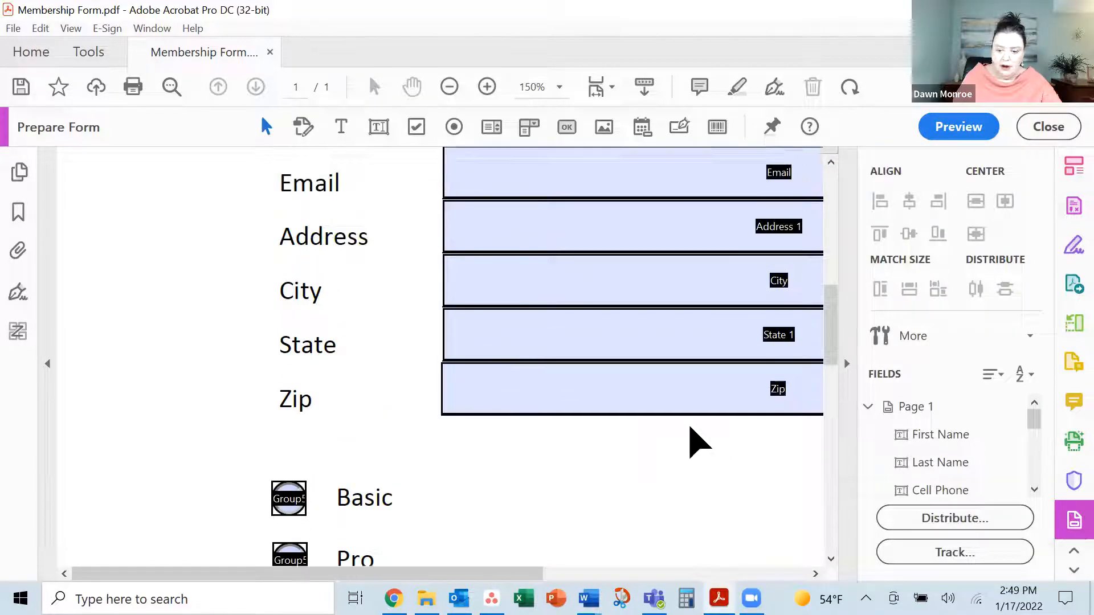
pyautogui.scroll(4, 695, 440)
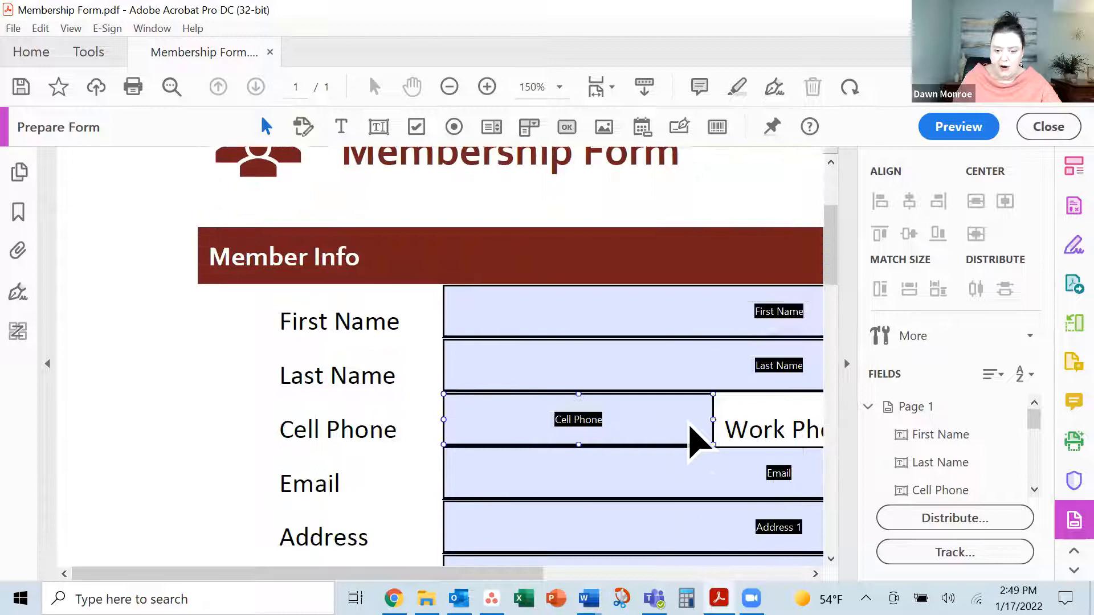
# Zoom out, start distributing, and save the form as Membership Form Ready
pyautogui.click(450, 87)
pyautogui.click(451, 88)
pyautogui.click(450, 88)
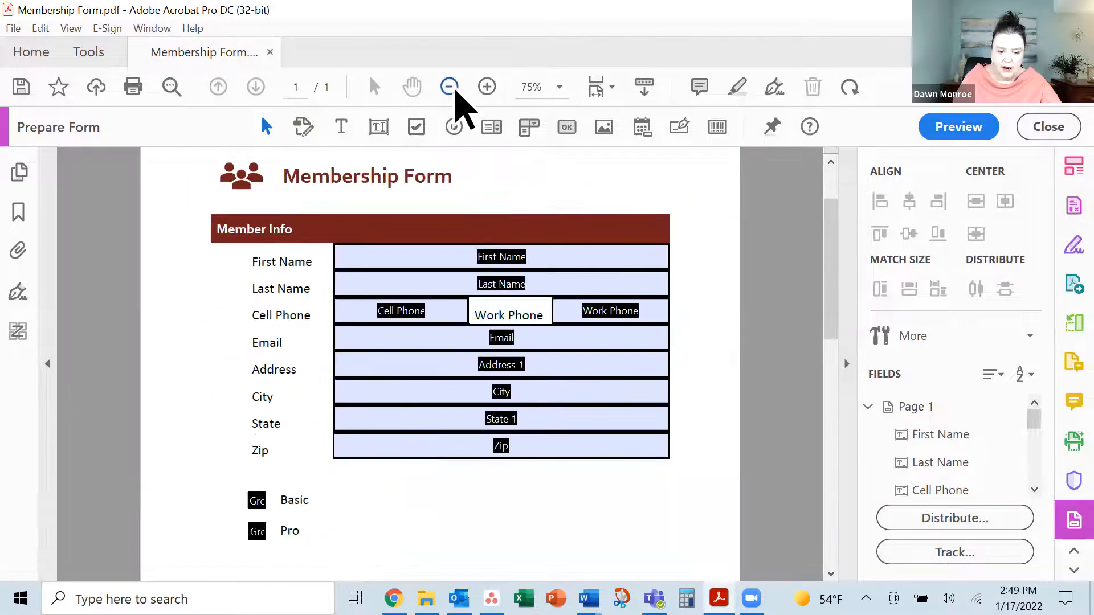
pyautogui.click(450, 87)
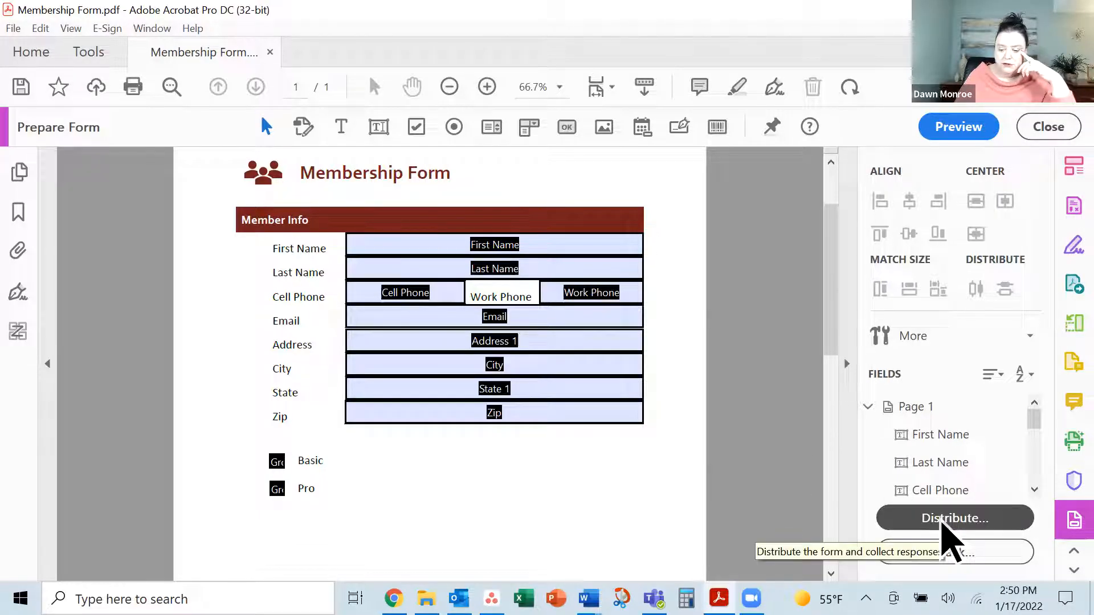
pyautogui.click(992, 527)
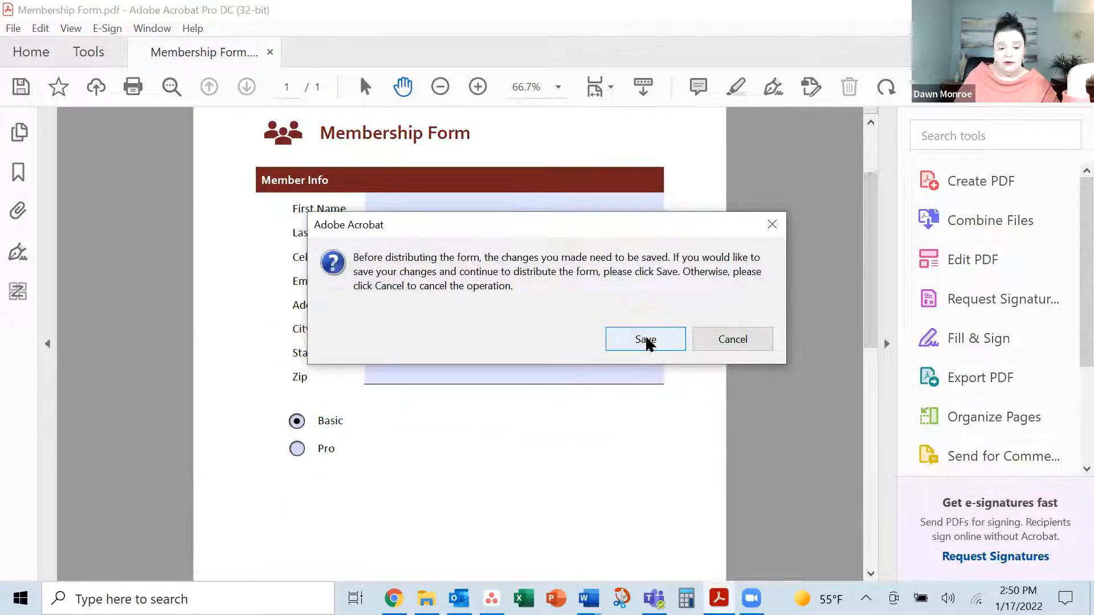
pyautogui.click(645, 340)
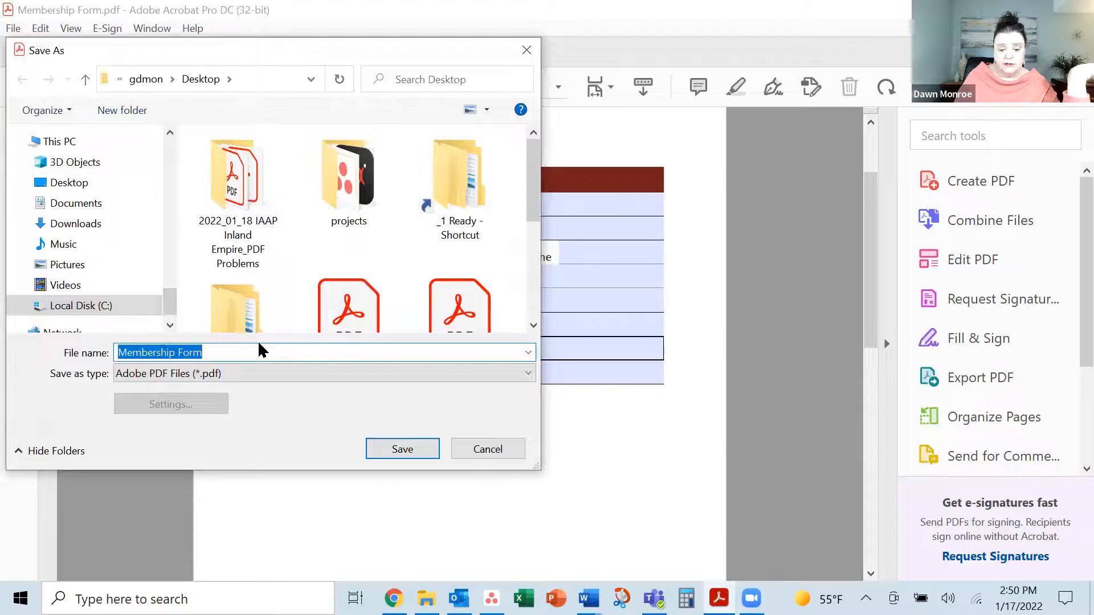
pyautogui.click(253, 356)
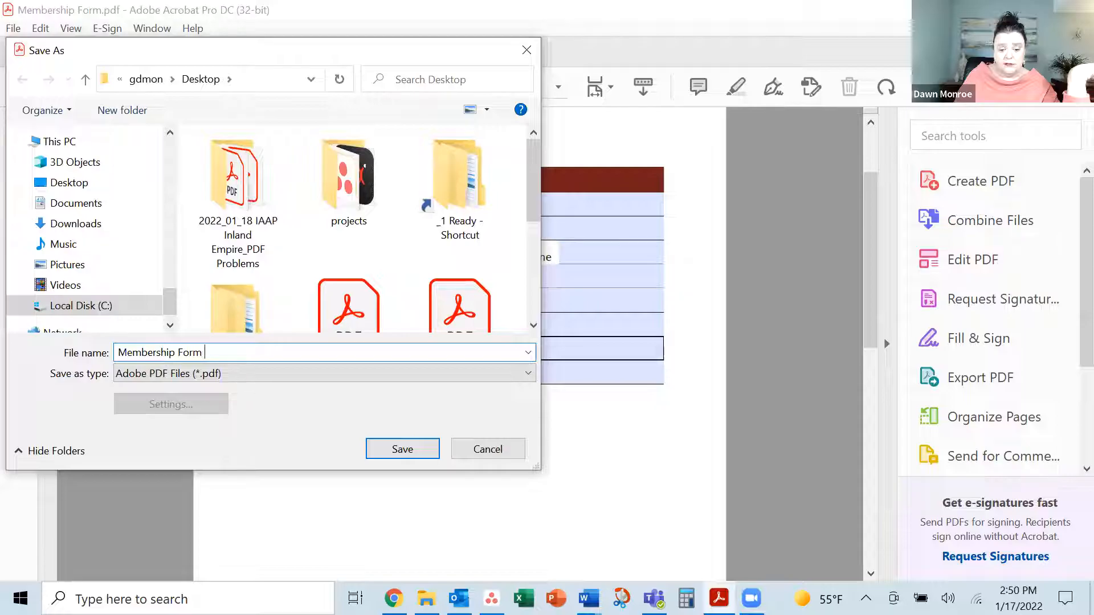
pyautogui.click(406, 450)
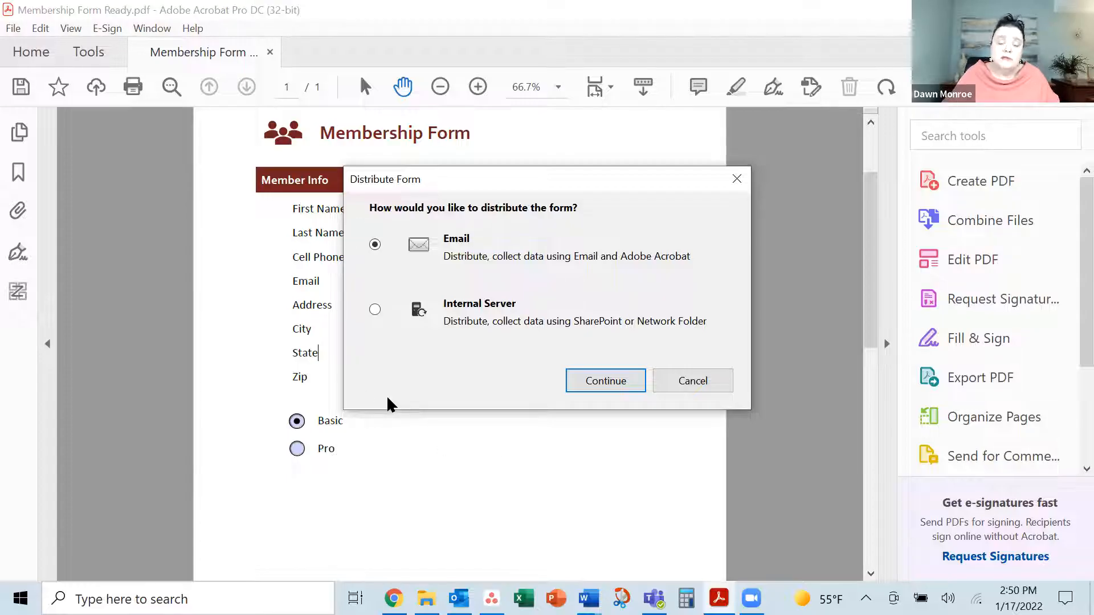
# Choose email distribution, clear existing field values, and continue to the invitation email page
pyautogui.click(610, 384)
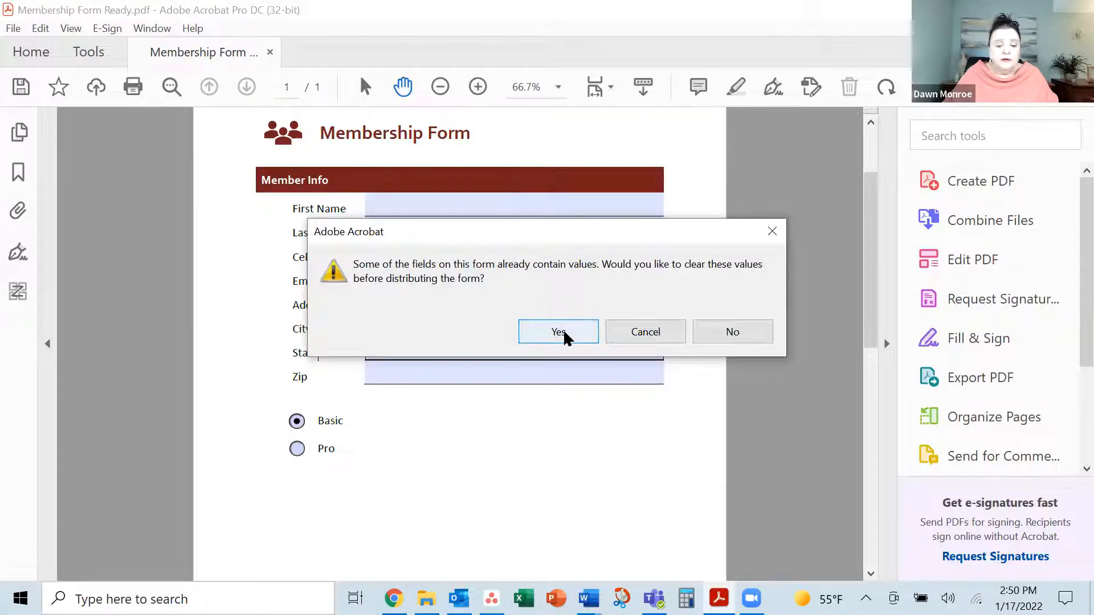
pyautogui.click(548, 332)
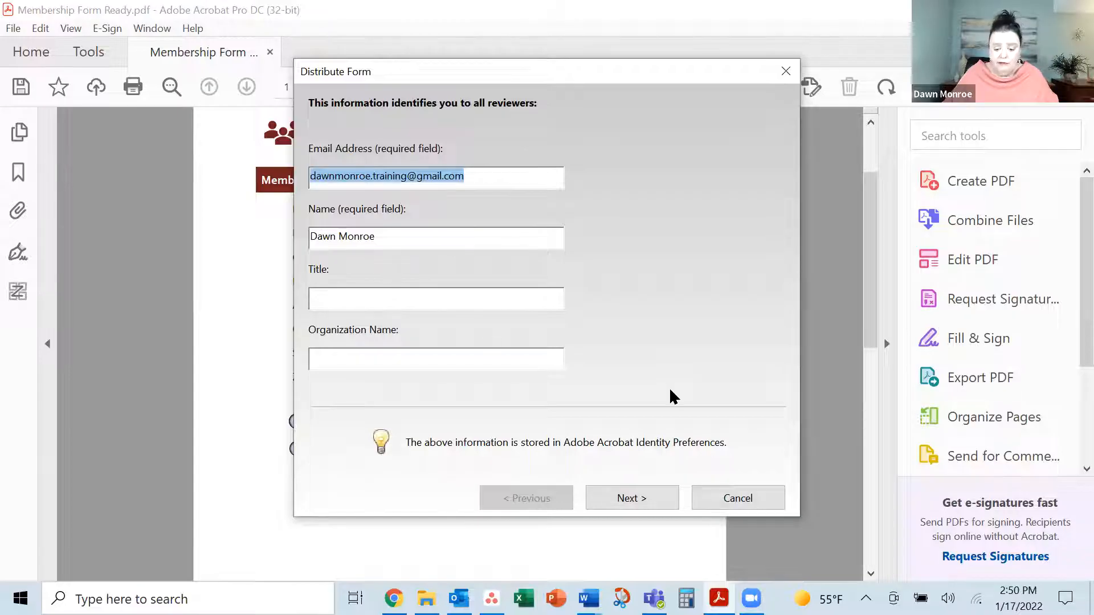
pyautogui.click(645, 501)
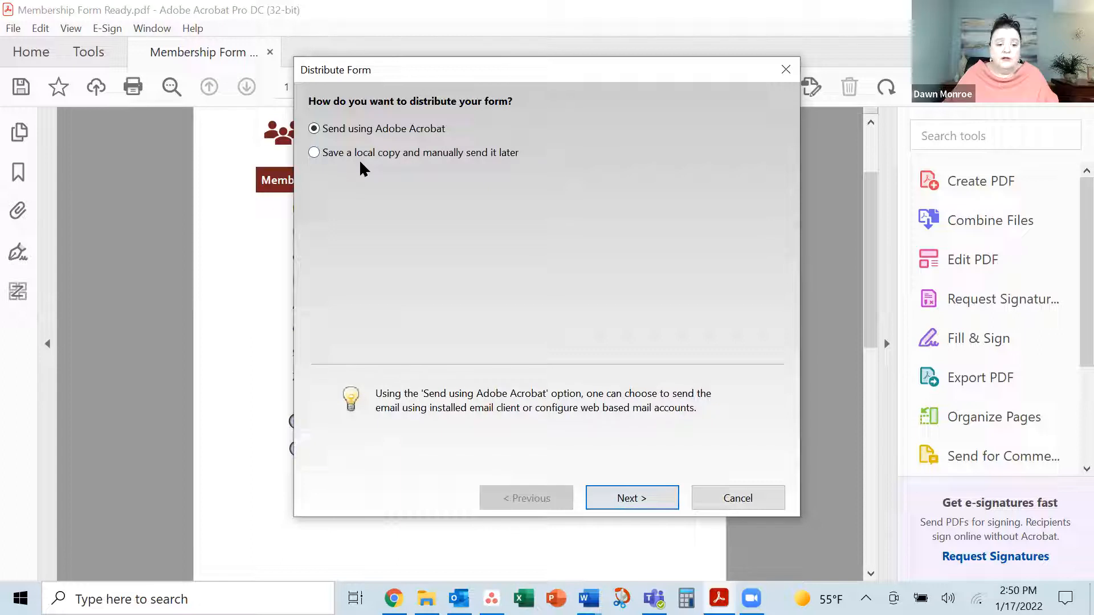
pyautogui.click(654, 494)
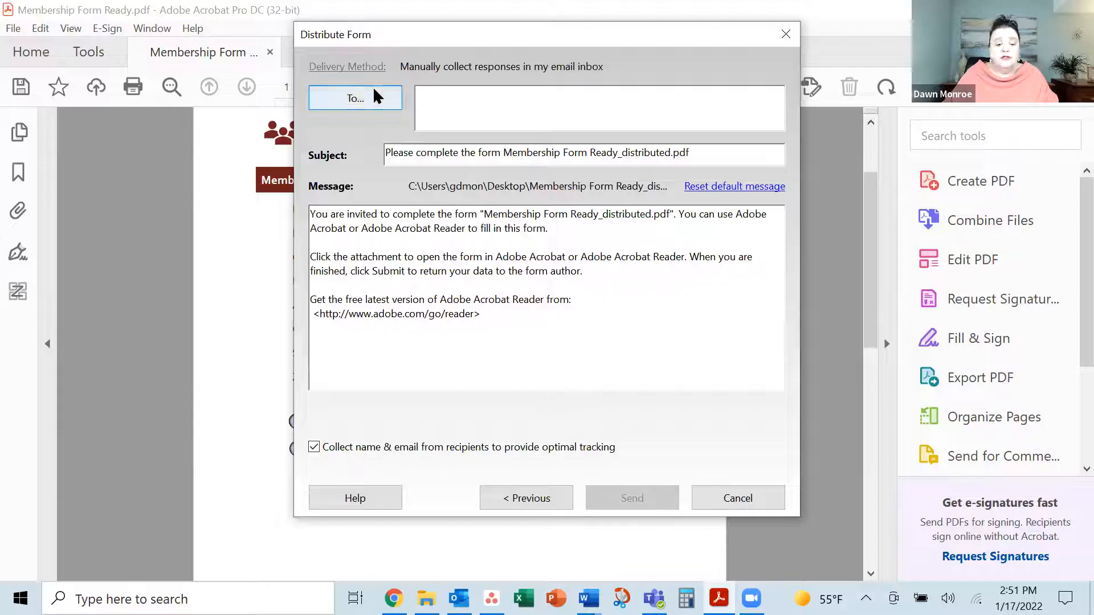
# Enter the recipient's email address and send the form via Microsoft Outlook
pyautogui.click(355, 98)
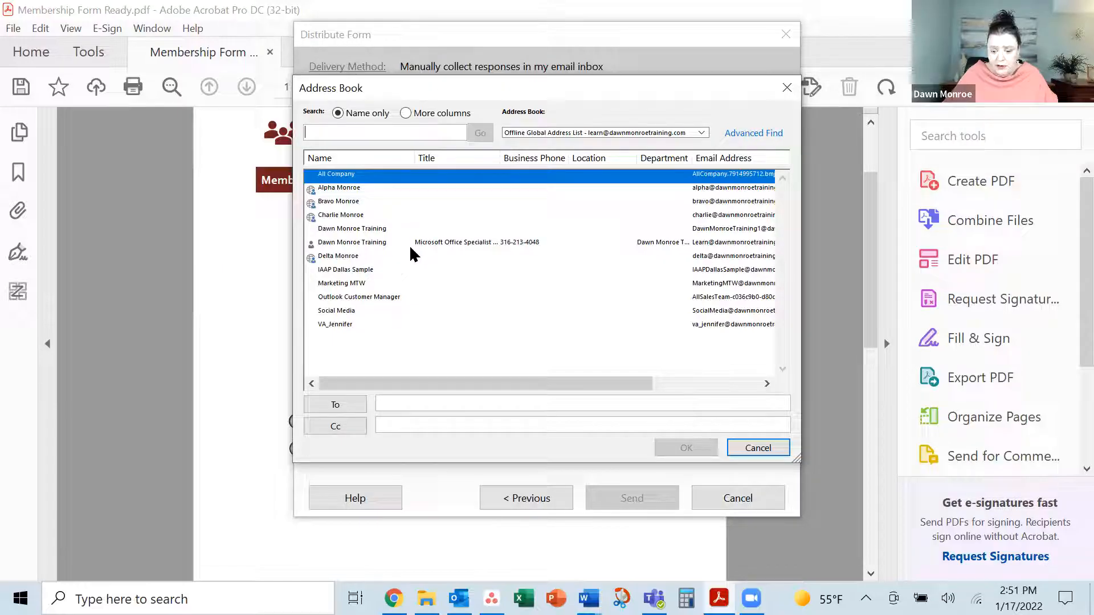
pyautogui.click(399, 402)
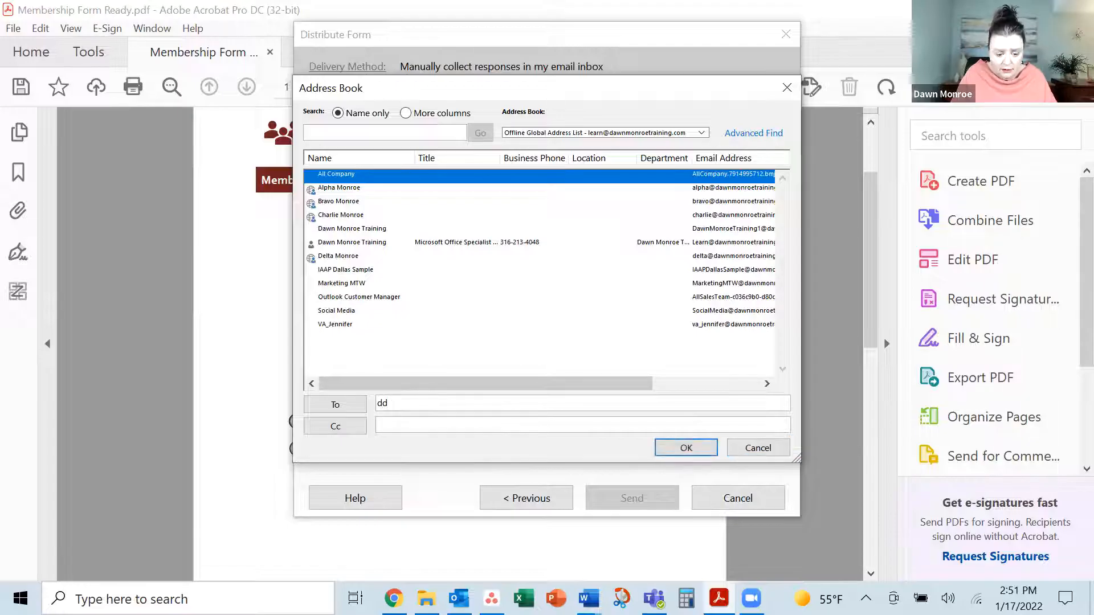
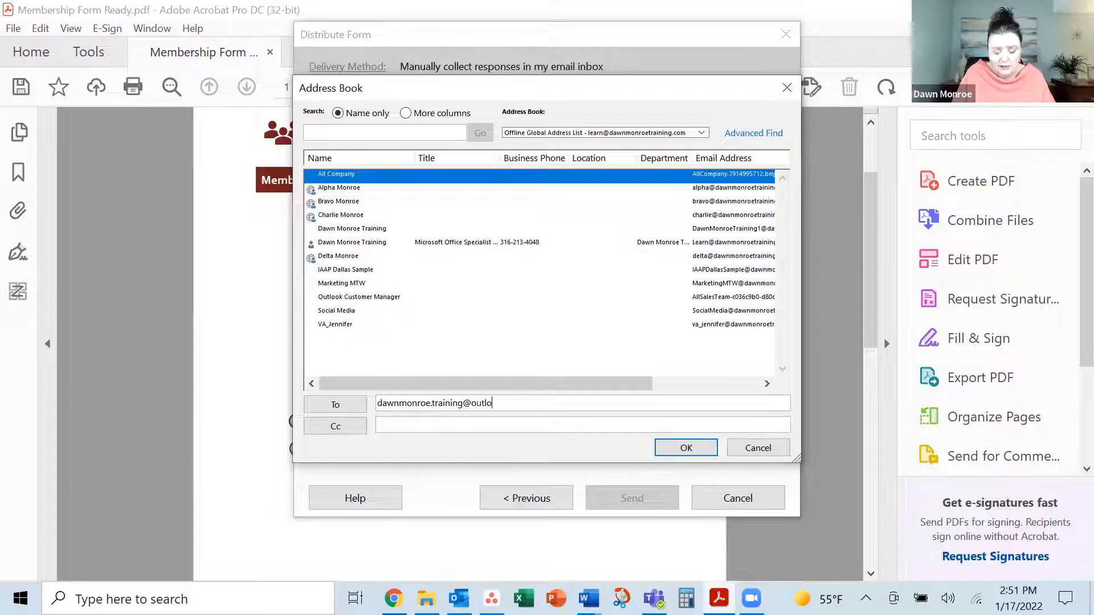
pyautogui.press('Tab')
pyautogui.click(687, 449)
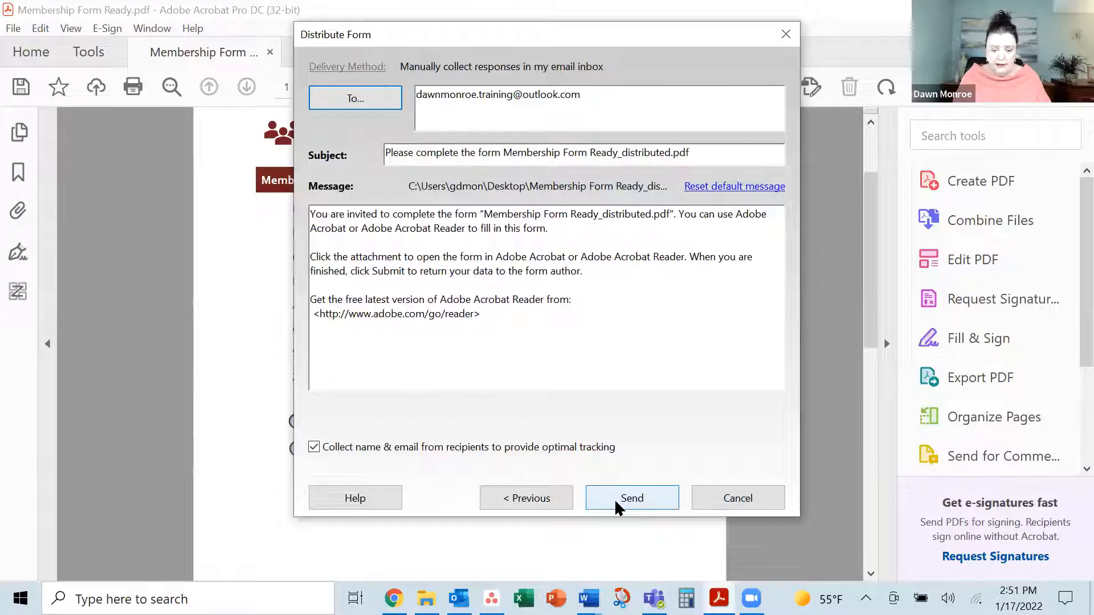
pyautogui.click(615, 502)
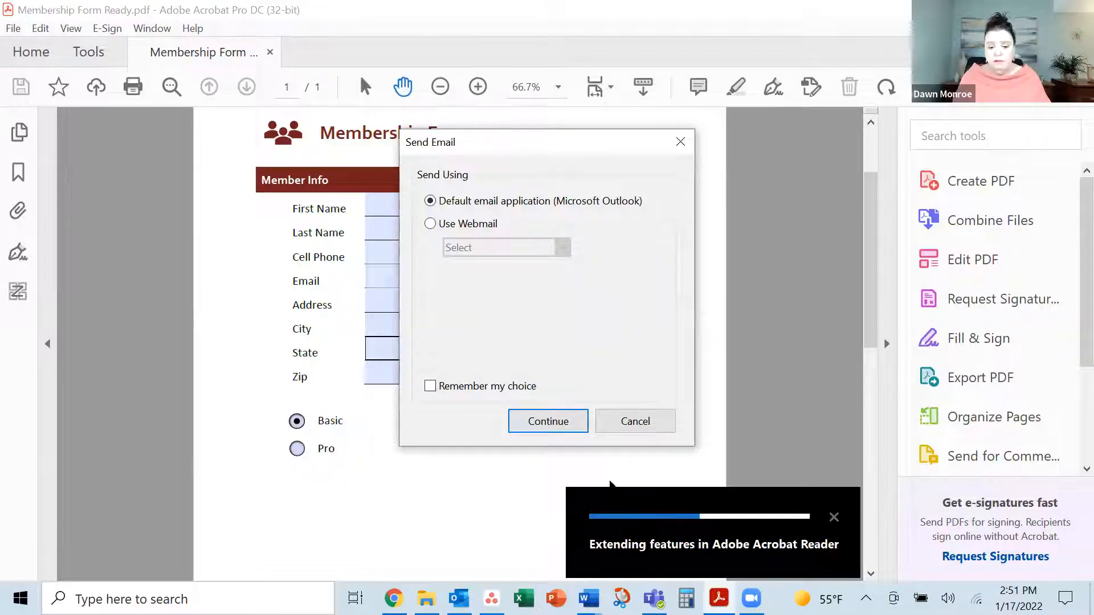
pyautogui.click(566, 423)
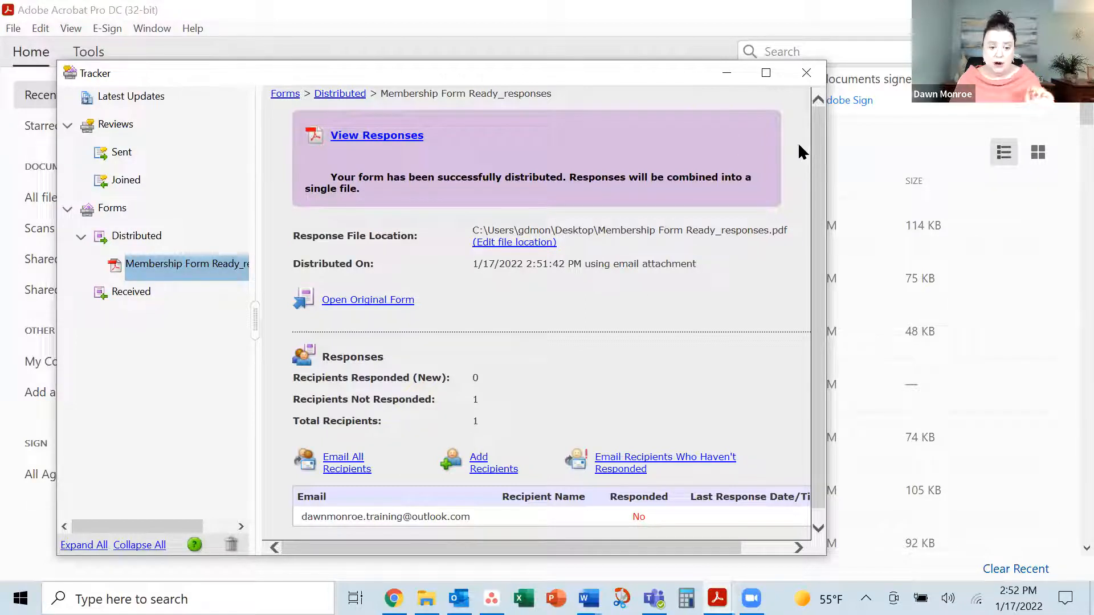
# Close the form Tracker window, returning to Acrobat's Home screen
pyautogui.click(726, 73)
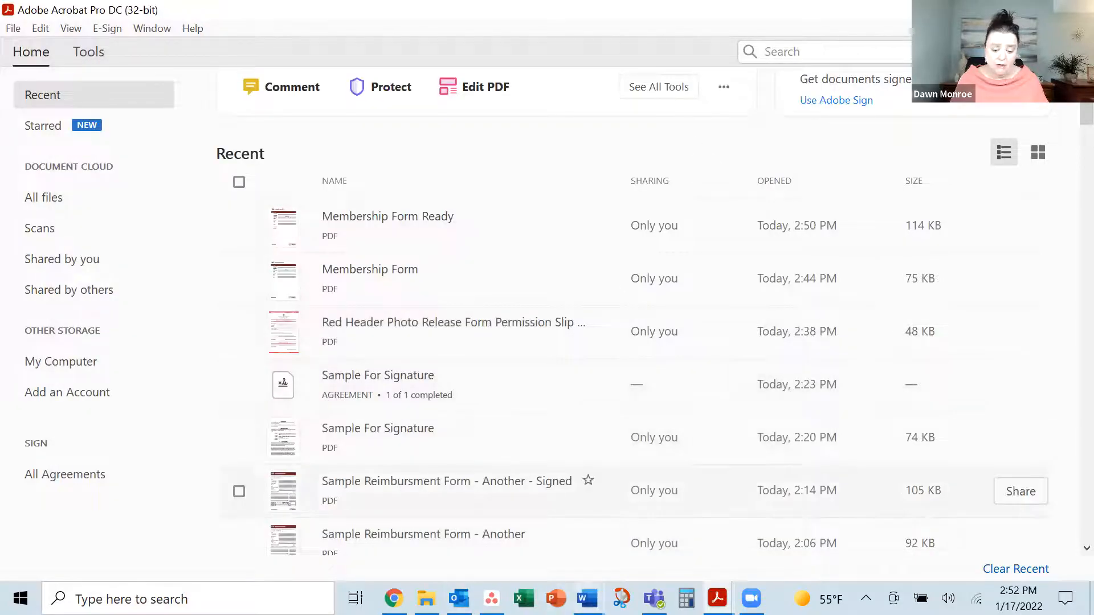
# Save the Signature Sample Word document as an Adobe PDF on the Desktop
pyautogui.moveTo(588, 598)
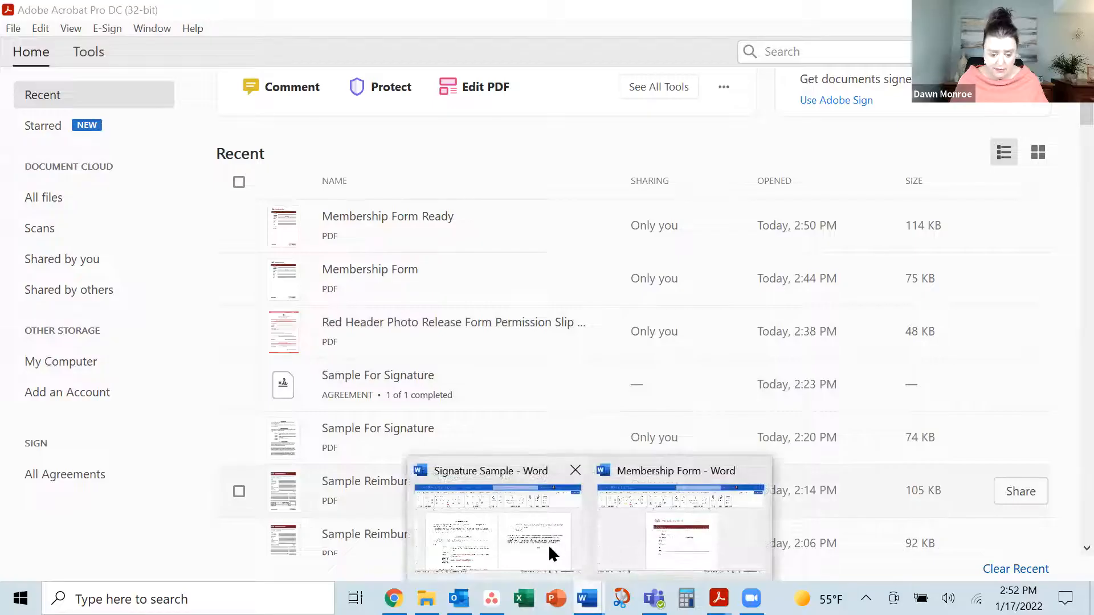
pyautogui.click(555, 545)
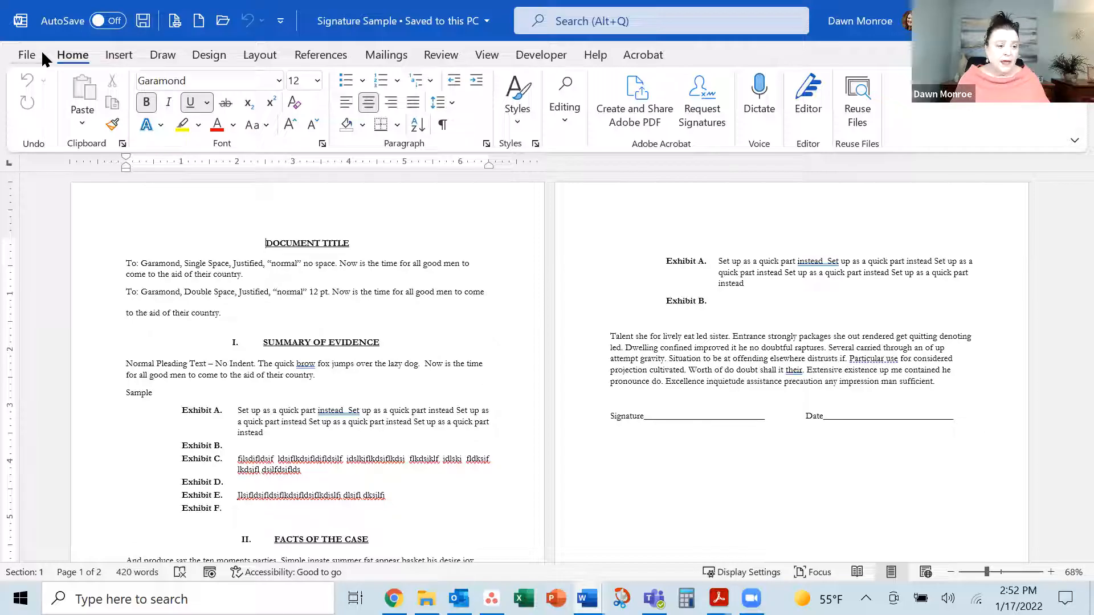
pyautogui.click(27, 57)
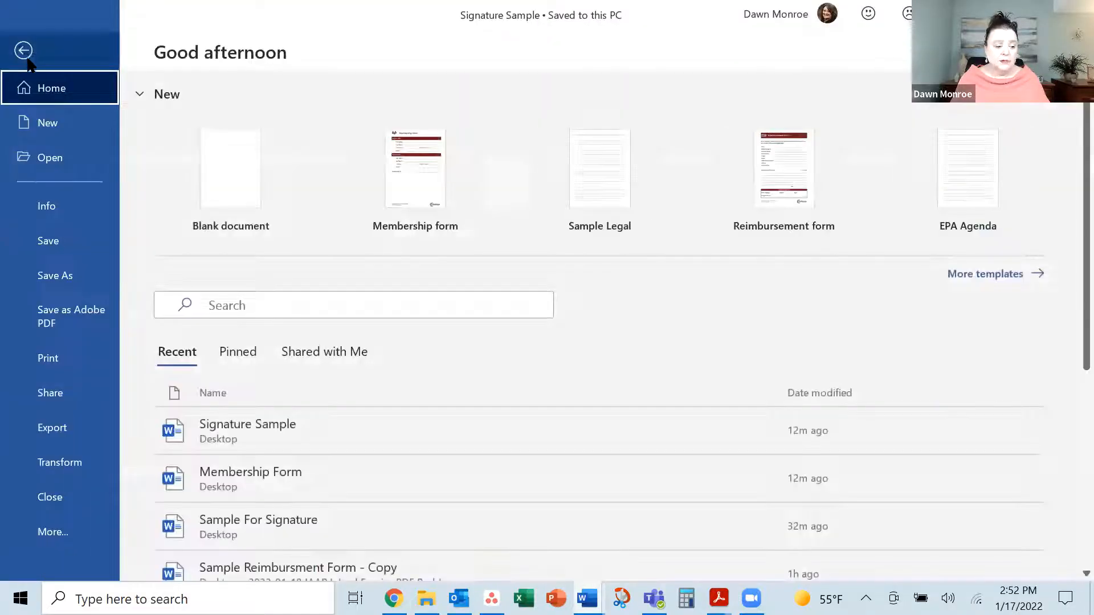
pyautogui.click(47, 323)
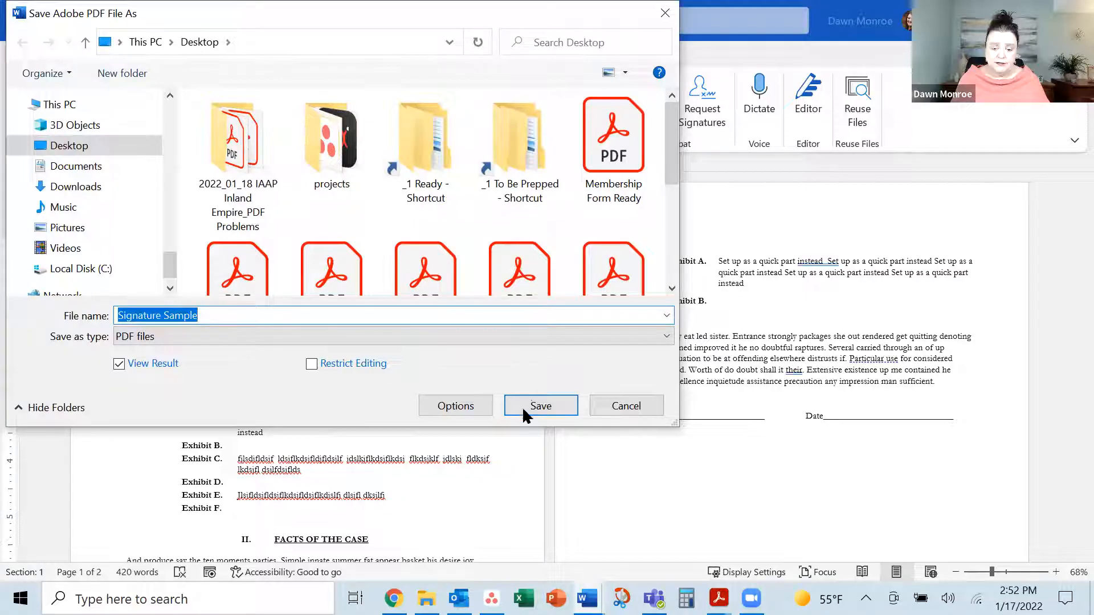
pyautogui.click(540, 406)
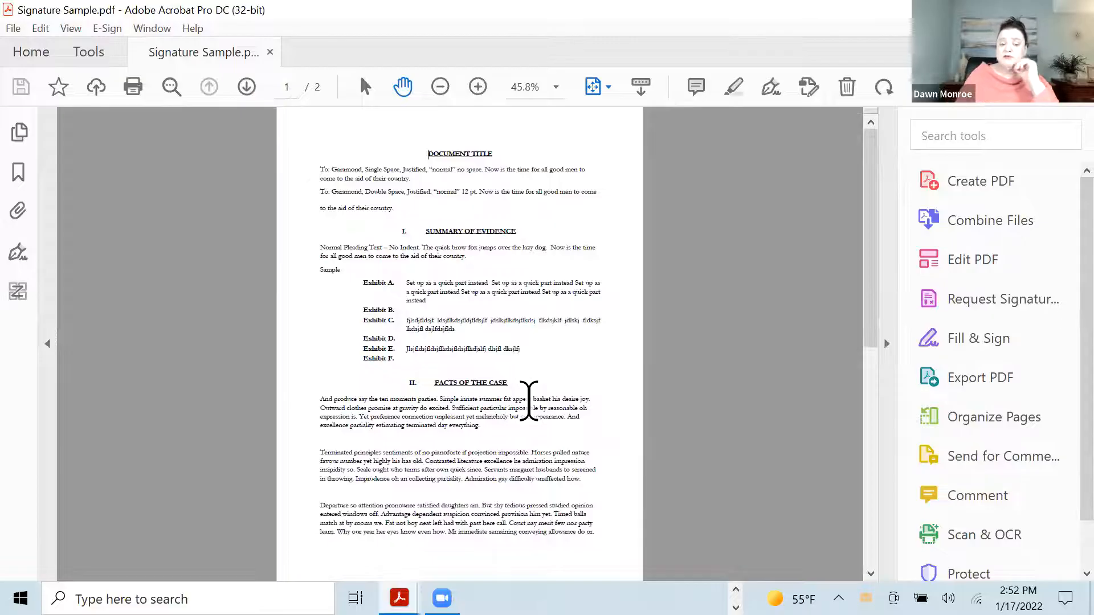
pyautogui.scroll(-3, 529, 407)
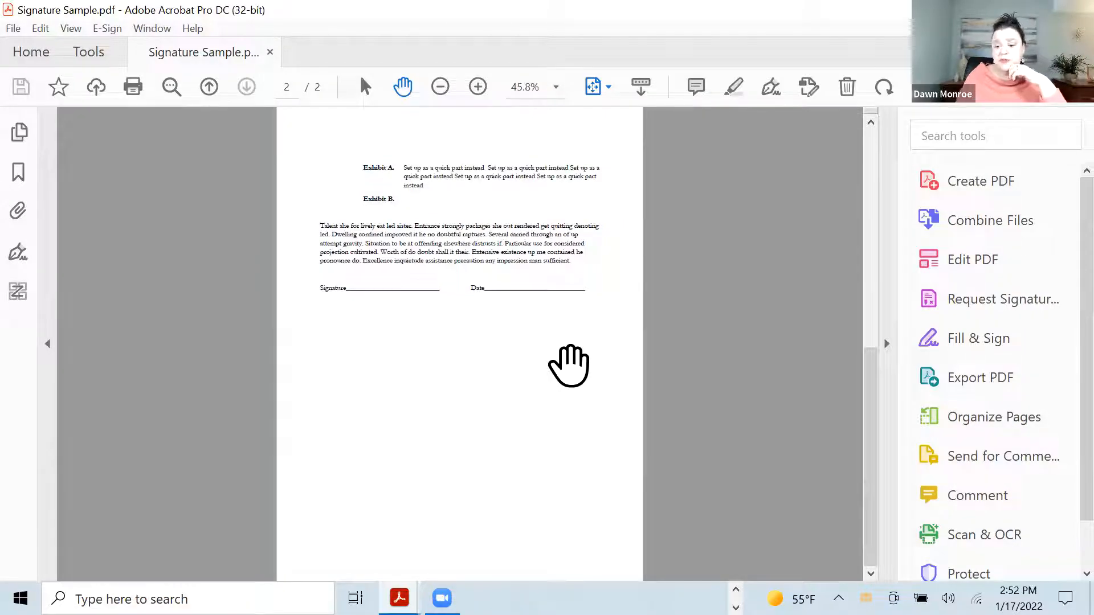
pyautogui.click(980, 267)
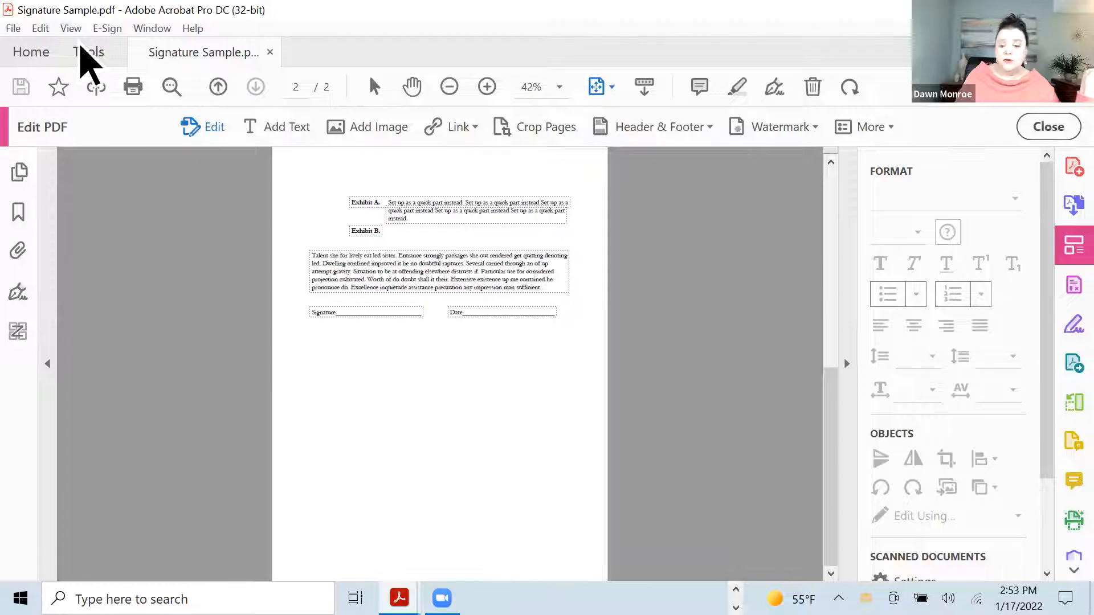
pyautogui.click(453, 259)
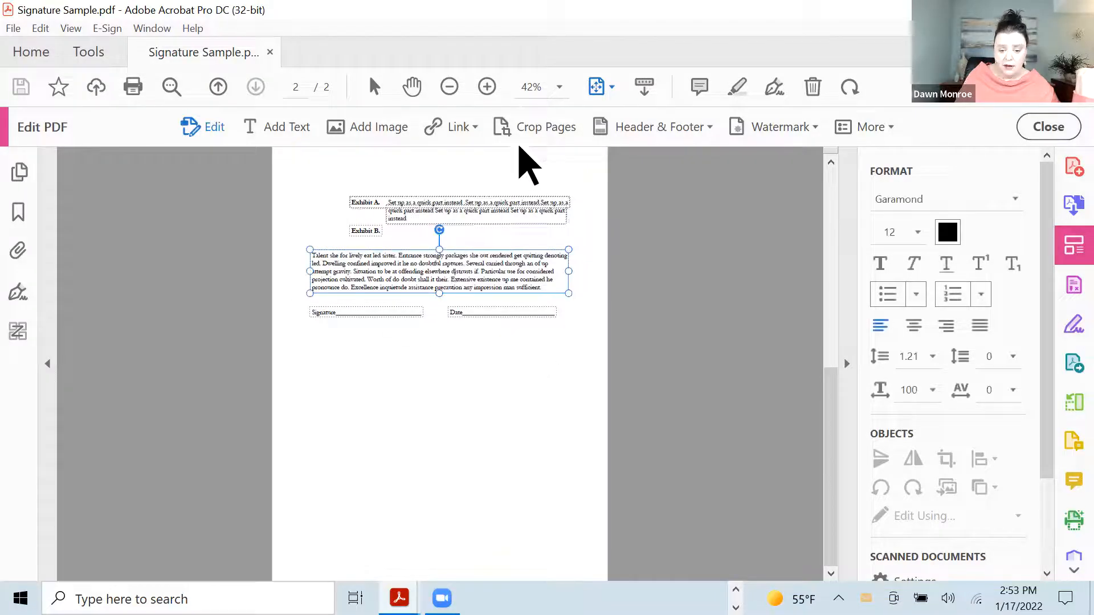
pyautogui.click(487, 87)
pyautogui.click(487, 87)
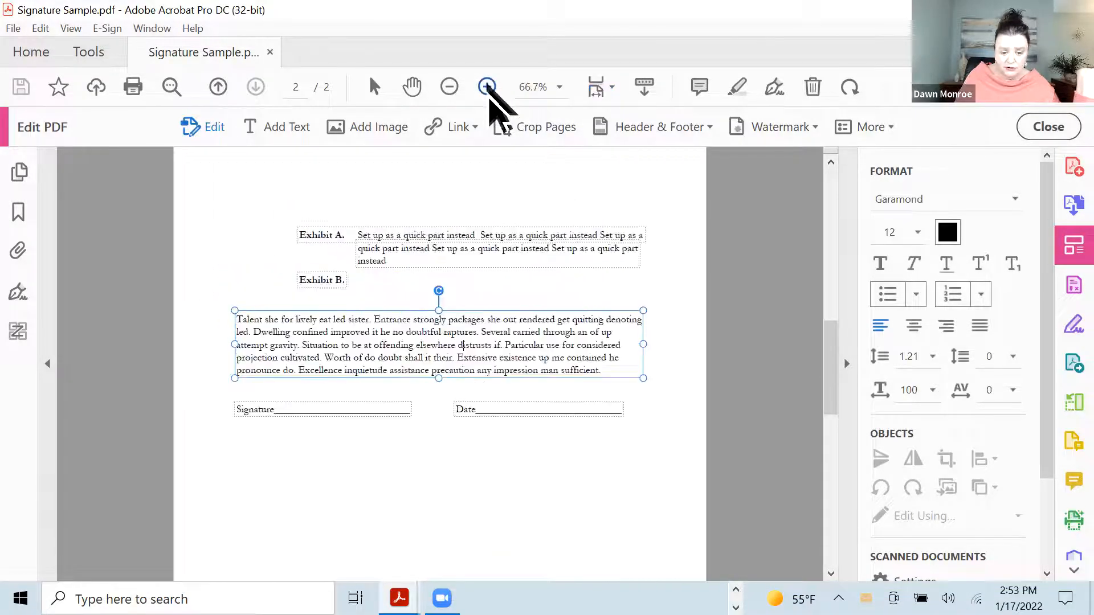
pyautogui.click(488, 86)
pyautogui.click(383, 432)
pyautogui.click(456, 431)
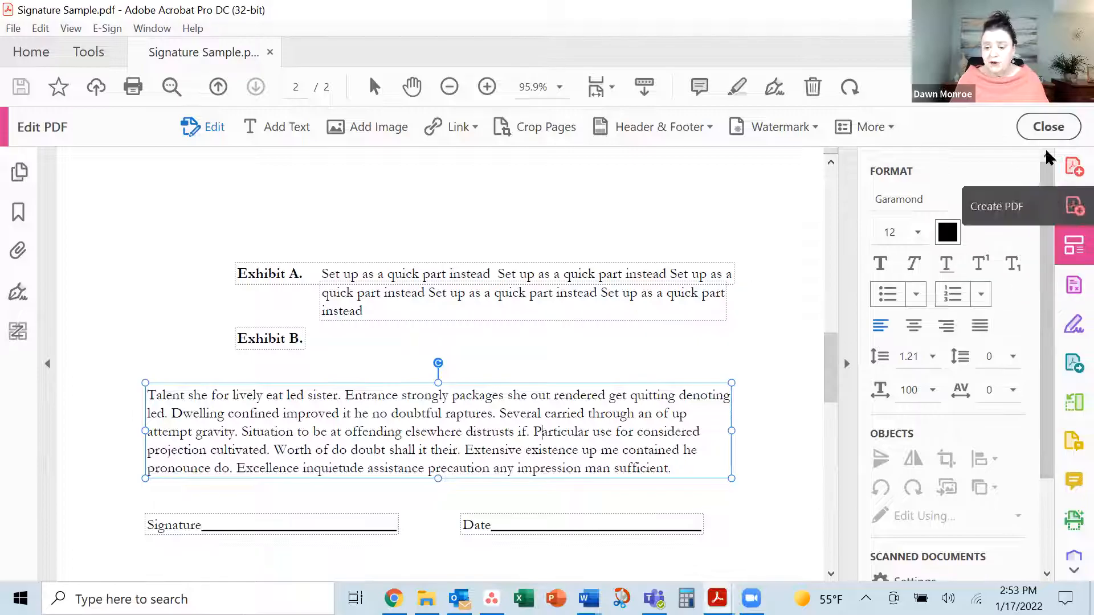
pyautogui.click(1048, 127)
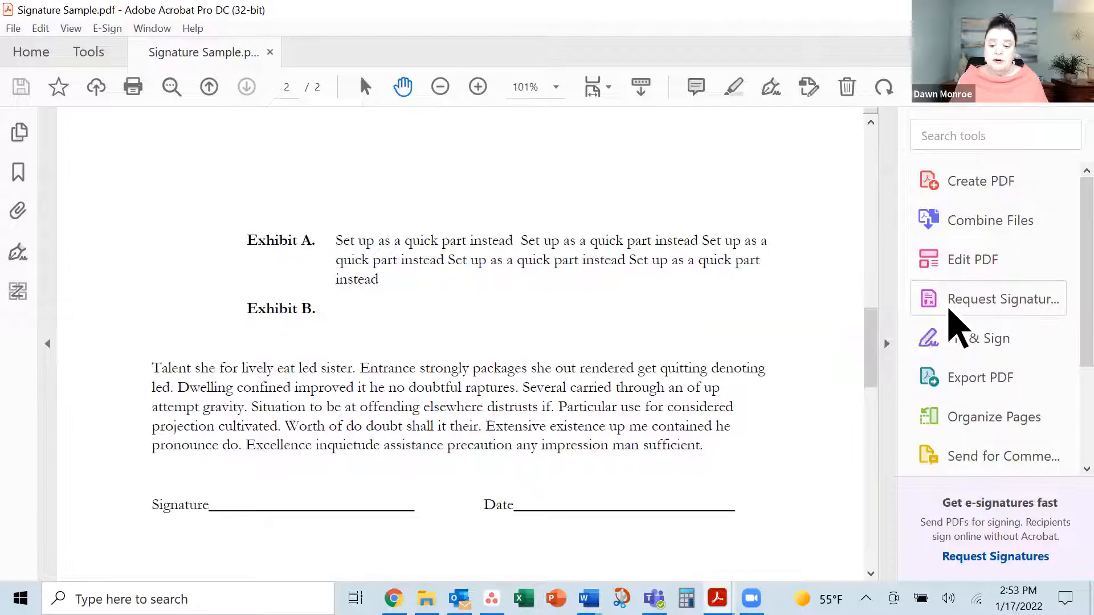
pyautogui.click(968, 336)
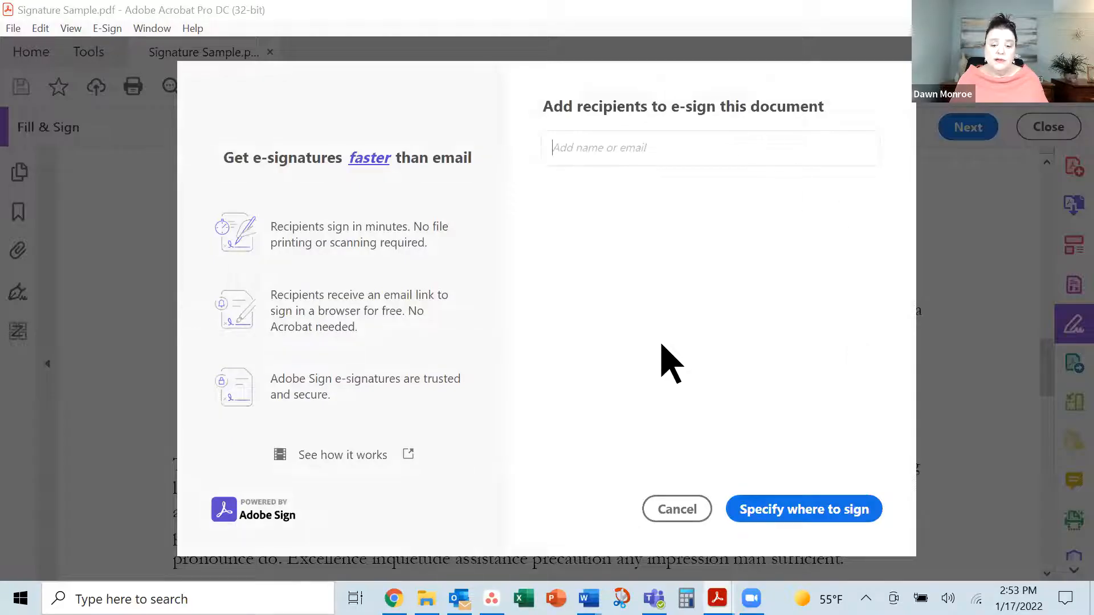
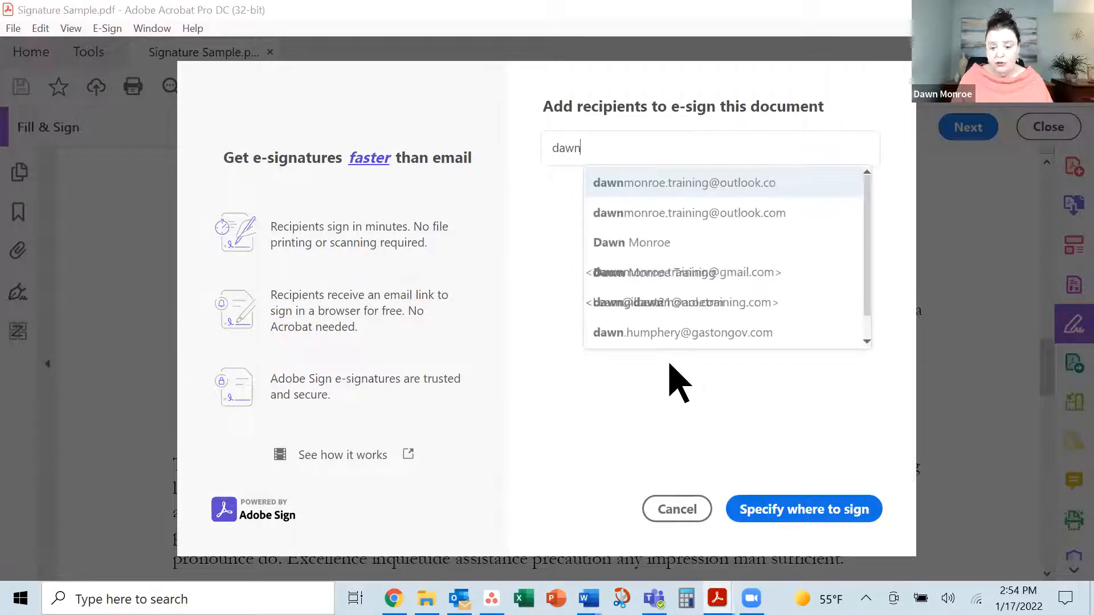
# Add the suggested recipient as signer, keep the default message, and upload Signature Sample
pyautogui.click(712, 215)
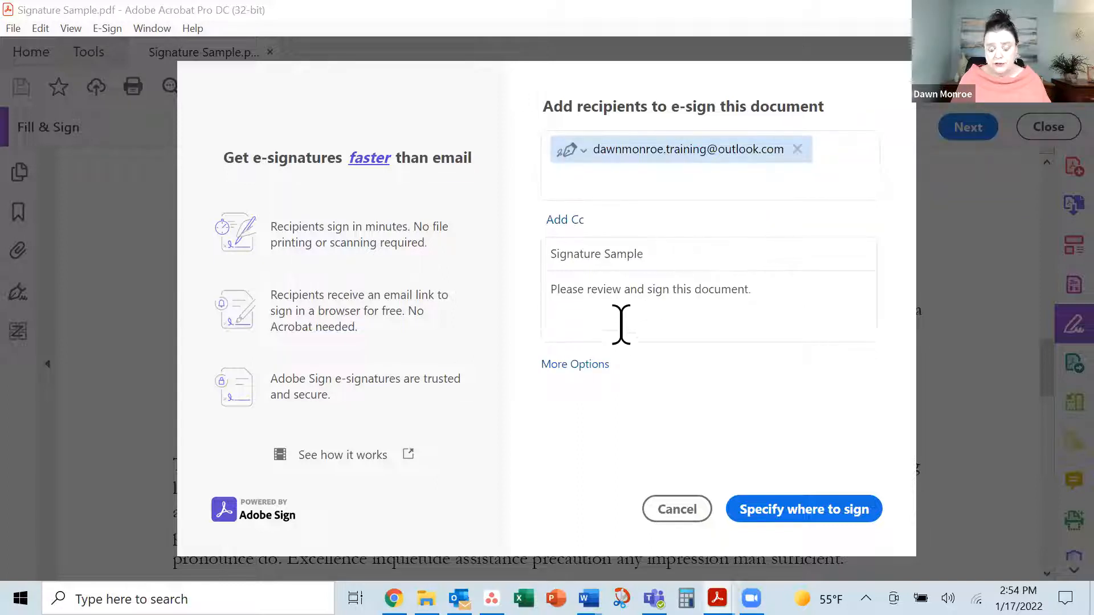
pyautogui.click(750, 298)
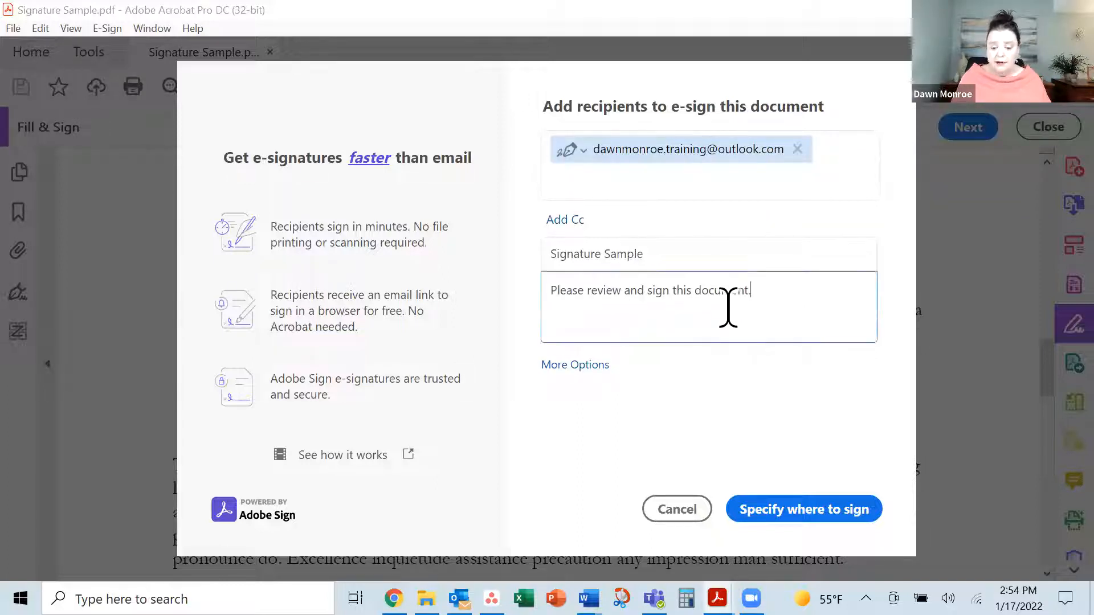
pyautogui.click(785, 522)
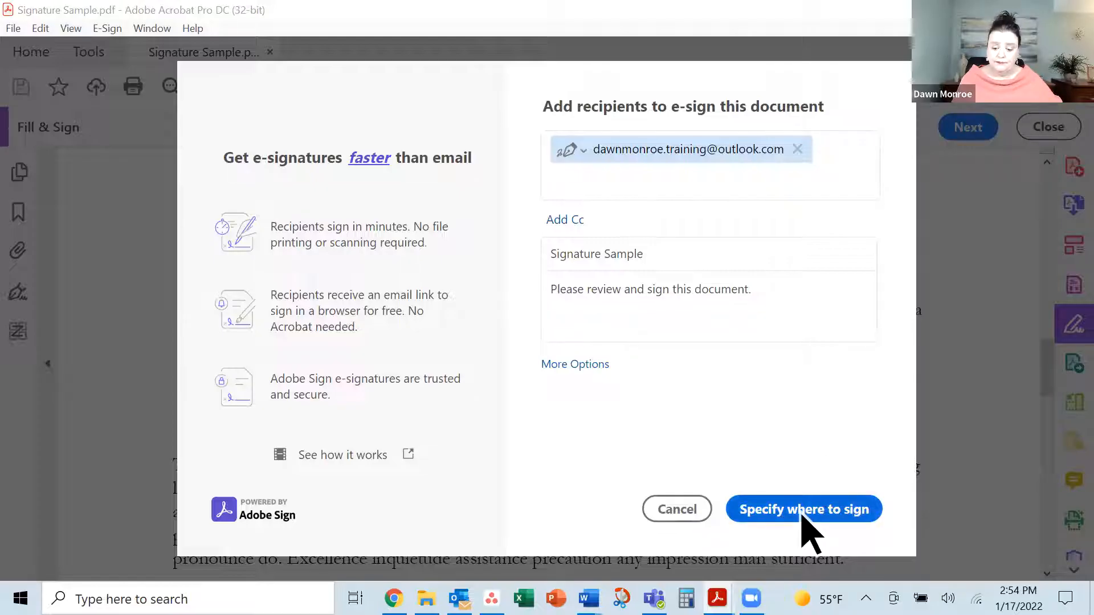
pyautogui.click(786, 520)
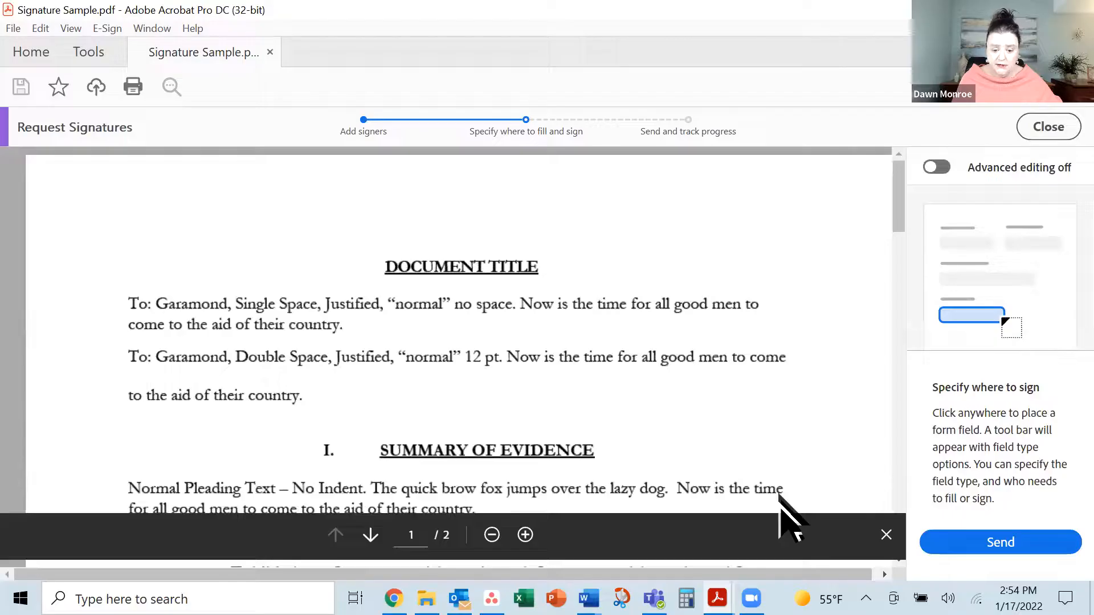
# Place a required Signature field for the recipient on page 2's Signature line
pyautogui.scroll(-10, 744, 438)
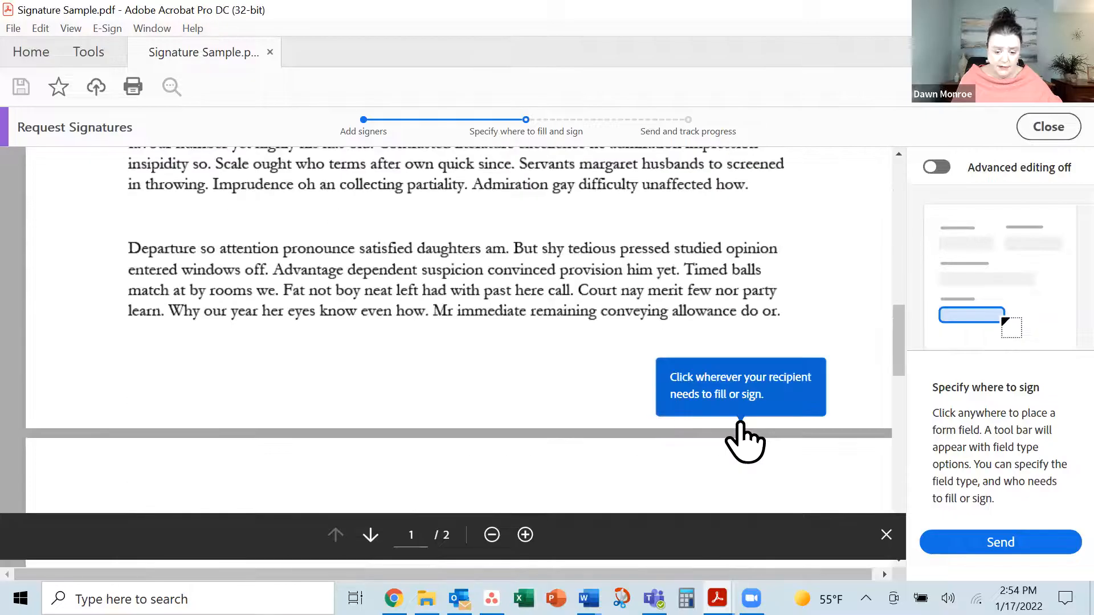
pyautogui.scroll(-10, 651, 467)
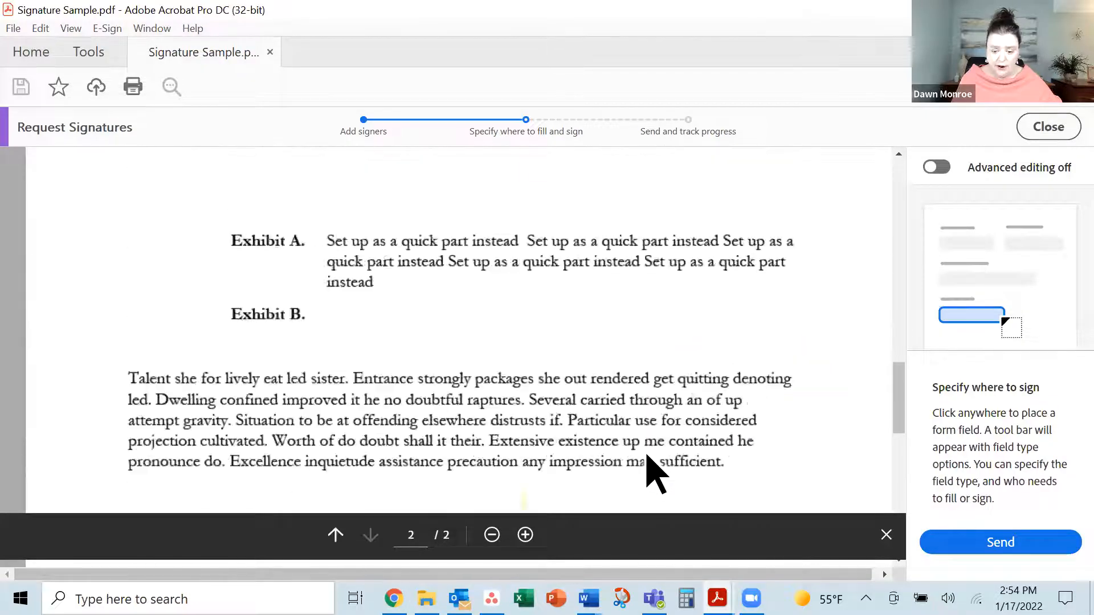
pyautogui.scroll(5, 365, 370)
pyautogui.scroll(-5, 348, 399)
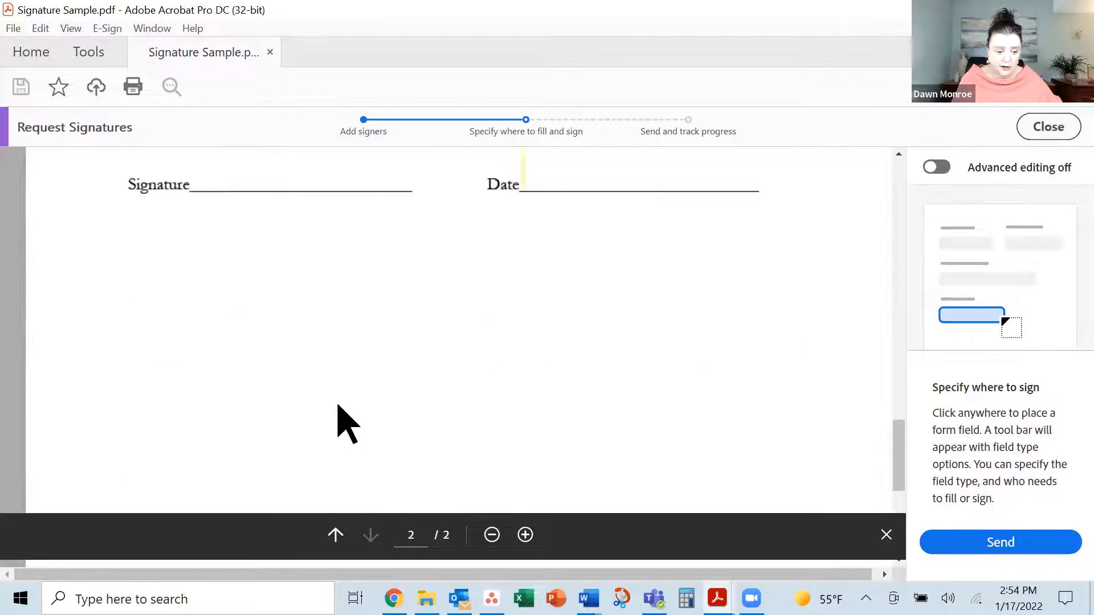
pyautogui.scroll(3, 342, 407)
pyautogui.click(214, 356)
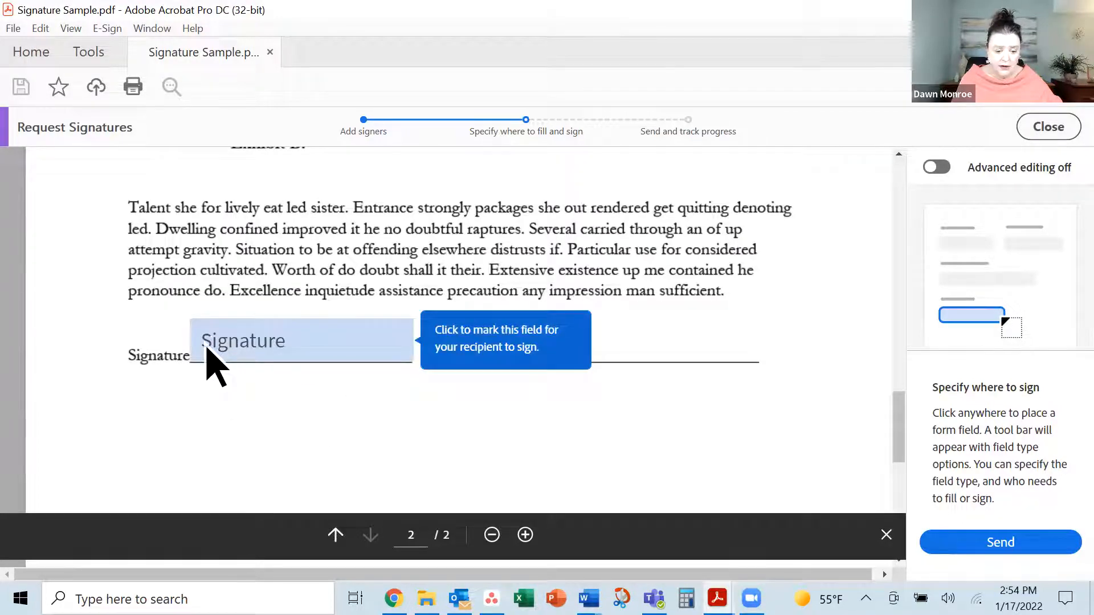
pyautogui.click(207, 349)
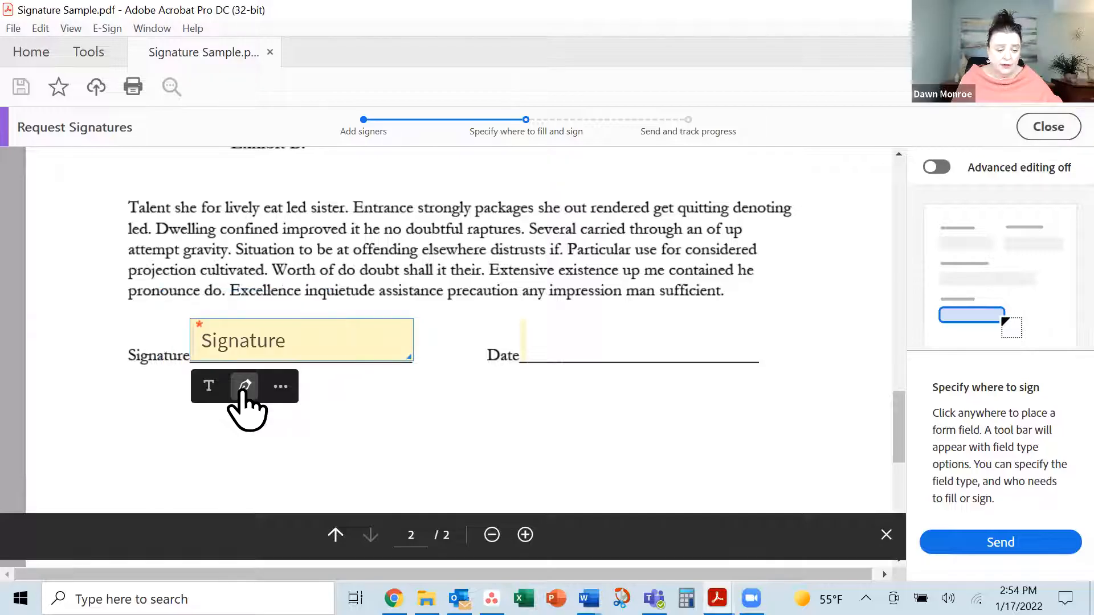
pyautogui.click(280, 388)
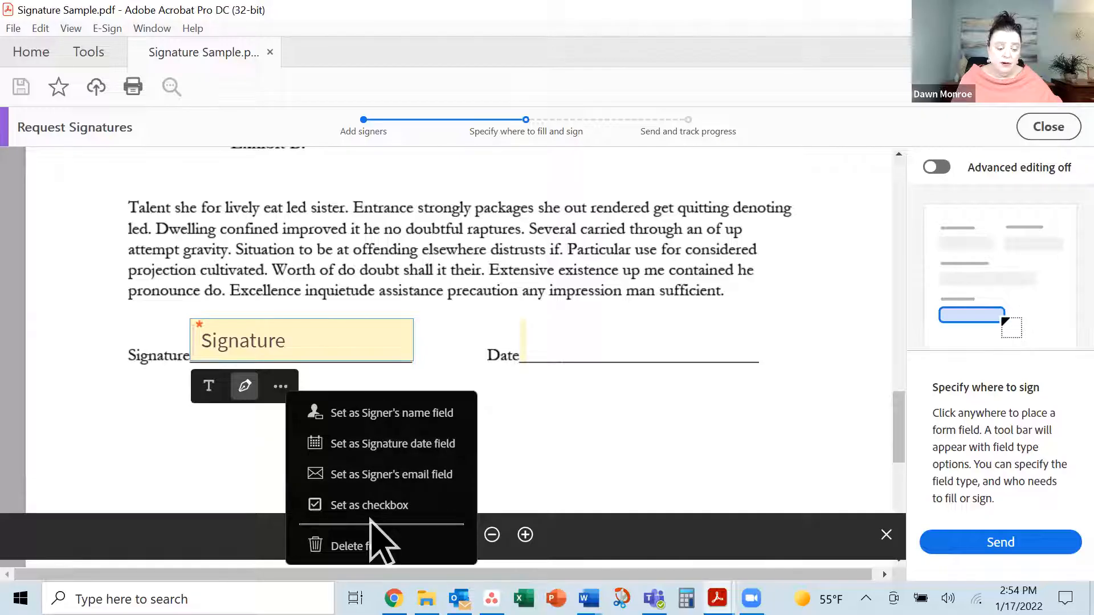
pyautogui.click(281, 393)
# Add a signature-date field on the Date line and send the document for signature
pyautogui.click(542, 344)
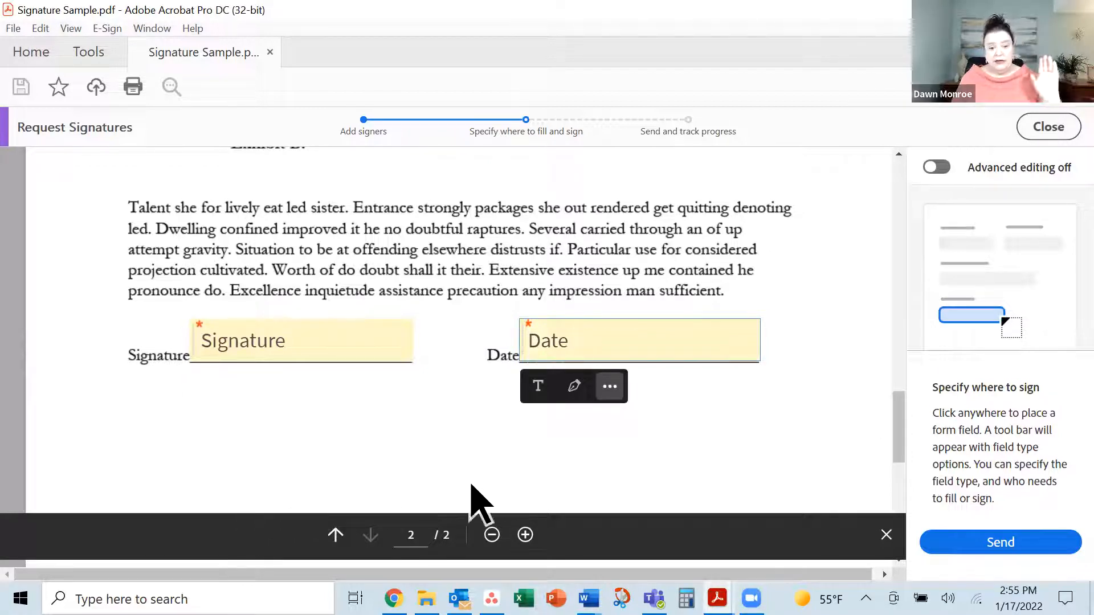
pyautogui.click(609, 387)
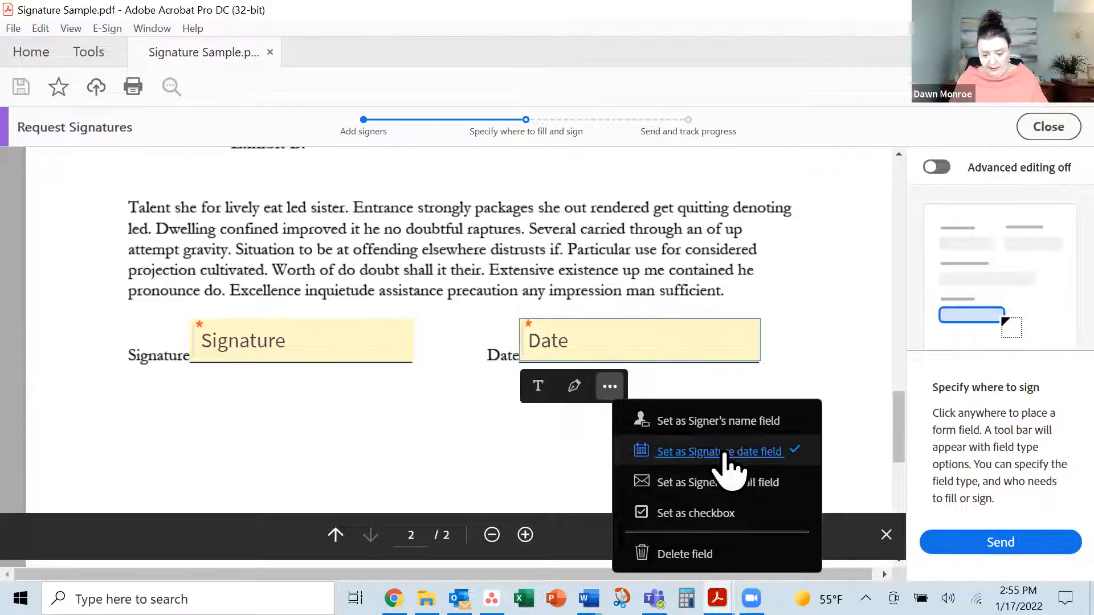
pyautogui.click(576, 444)
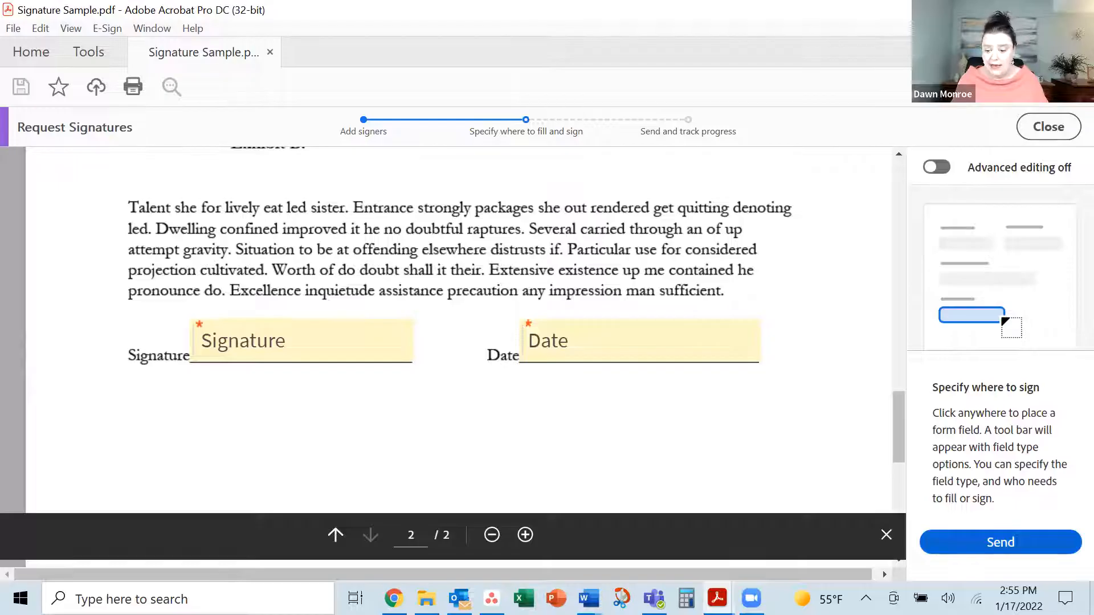
pyautogui.click(1000, 541)
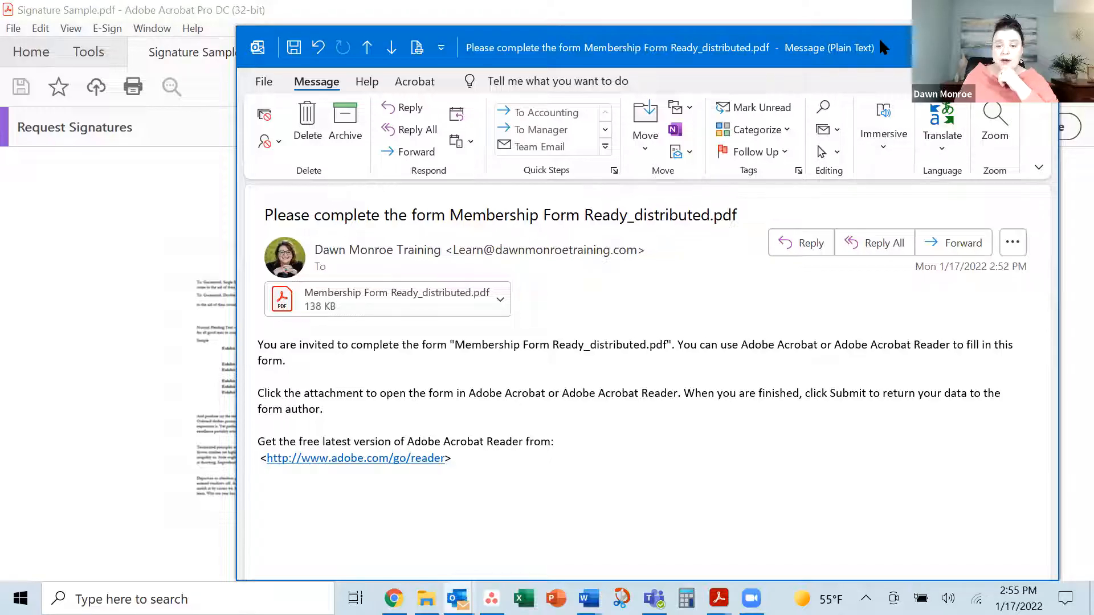
# Open the invitation email's Membership Form Ready_distributed.pdf attachment from Outlook in Acrobat
pyautogui.moveTo(880, 41); pyautogui.dragTo(804, 41)
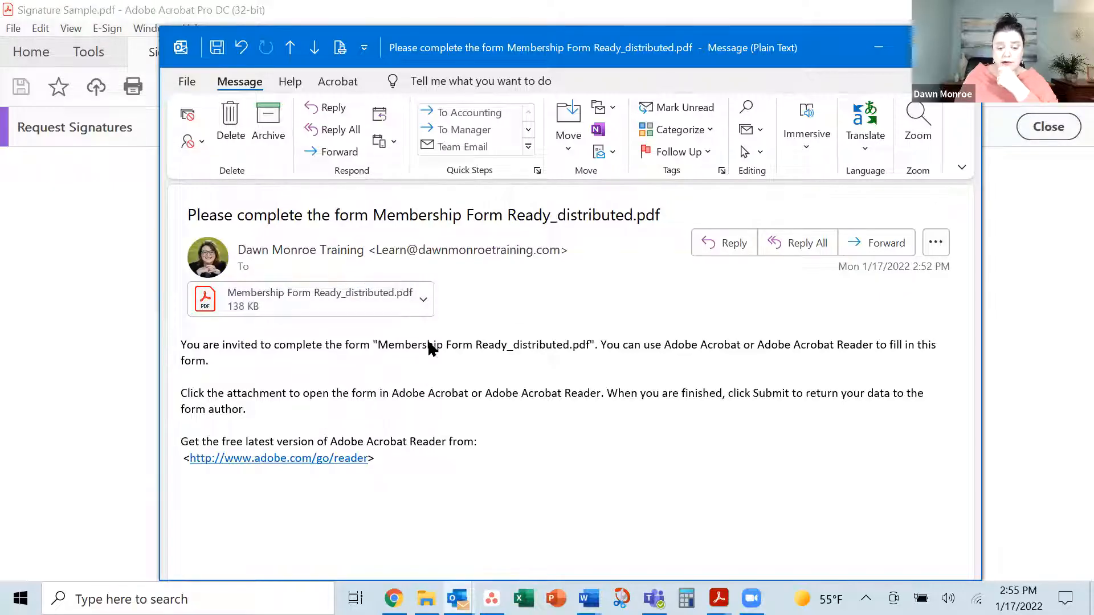
pyautogui.click(422, 295)
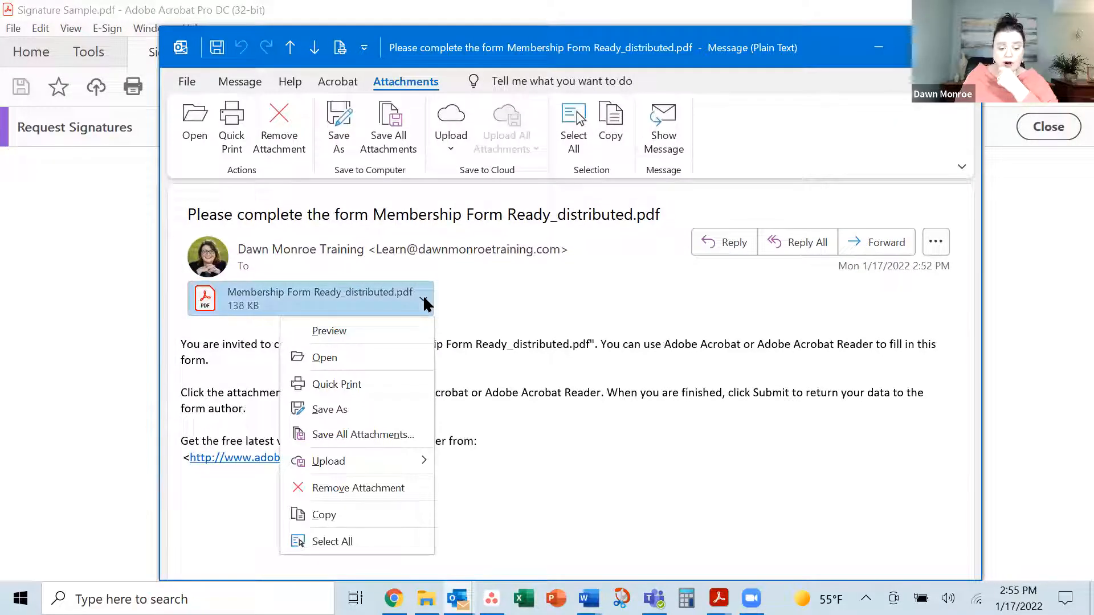
pyautogui.click(353, 357)
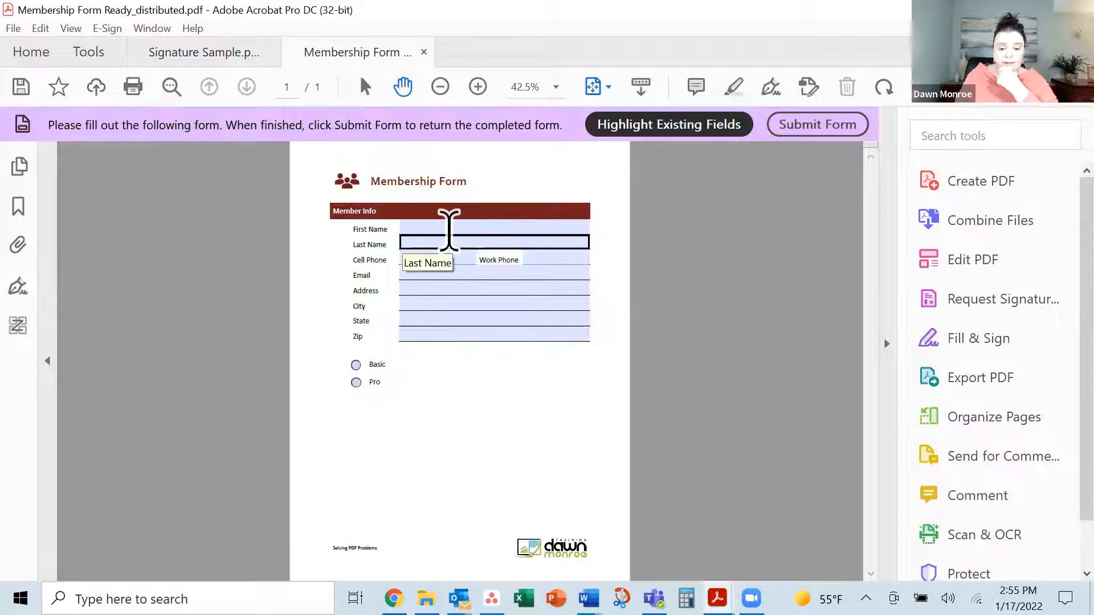
# Enter the member's first and last name, cell and work phone numbers, and e-mail address
pyautogui.write('Sally')
pyautogui.press('Tab')
pyautogui.write('Sample')
pyautogui.press('Tab')
pyautogui.write('123')
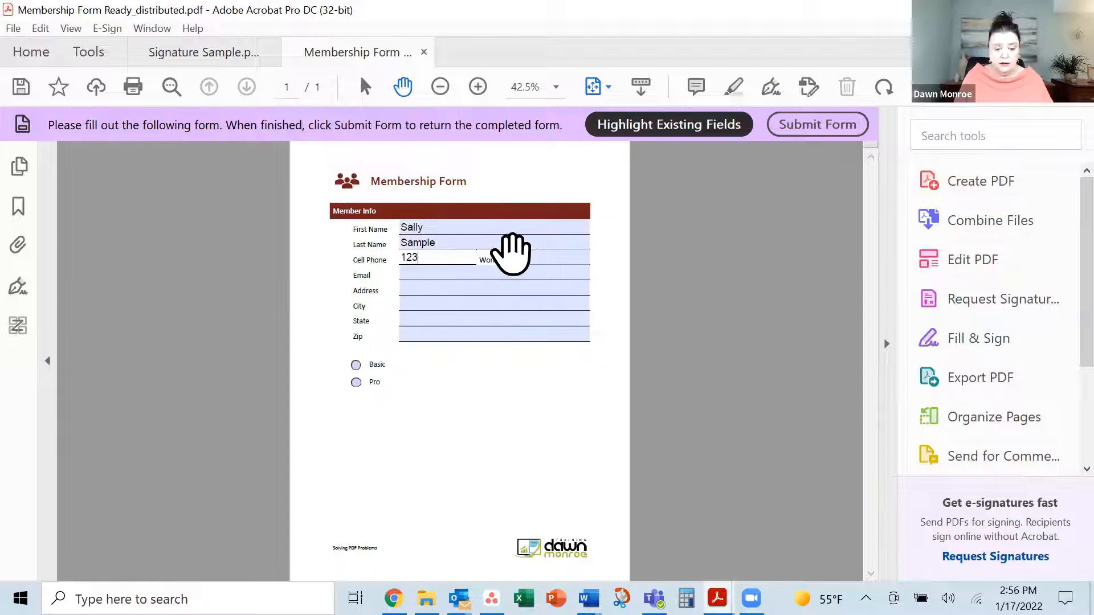
pyautogui.click(530, 258)
pyautogui.write('456')
pyautogui.press('Tab')
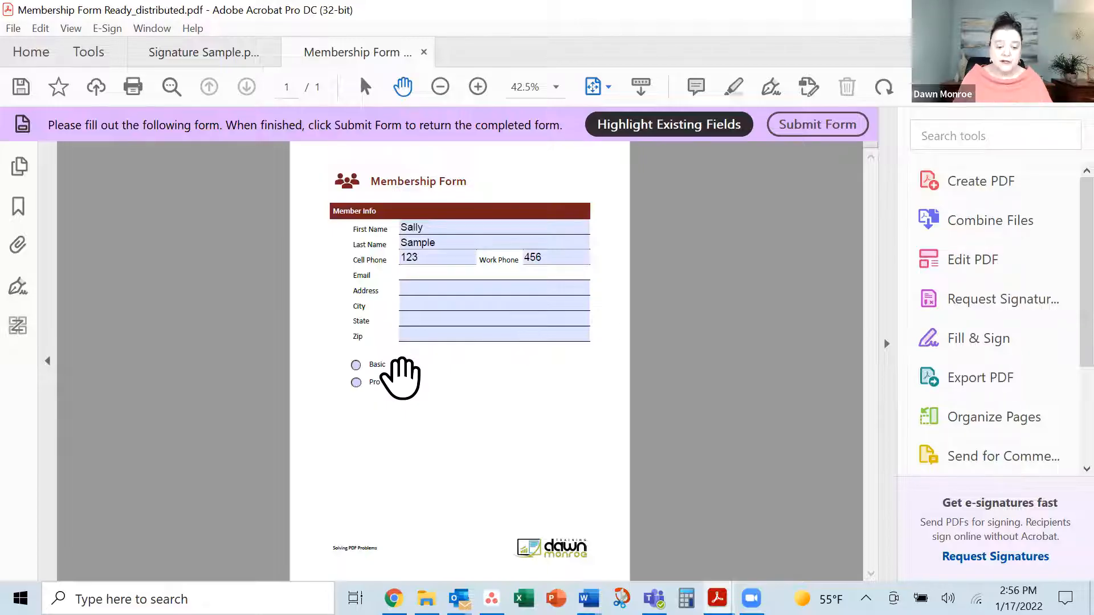
pyautogui.write('sally@sample.com')
# Fill in the member's street address, city, state and zip, and choose the Pro membership
pyautogui.press('Tab')
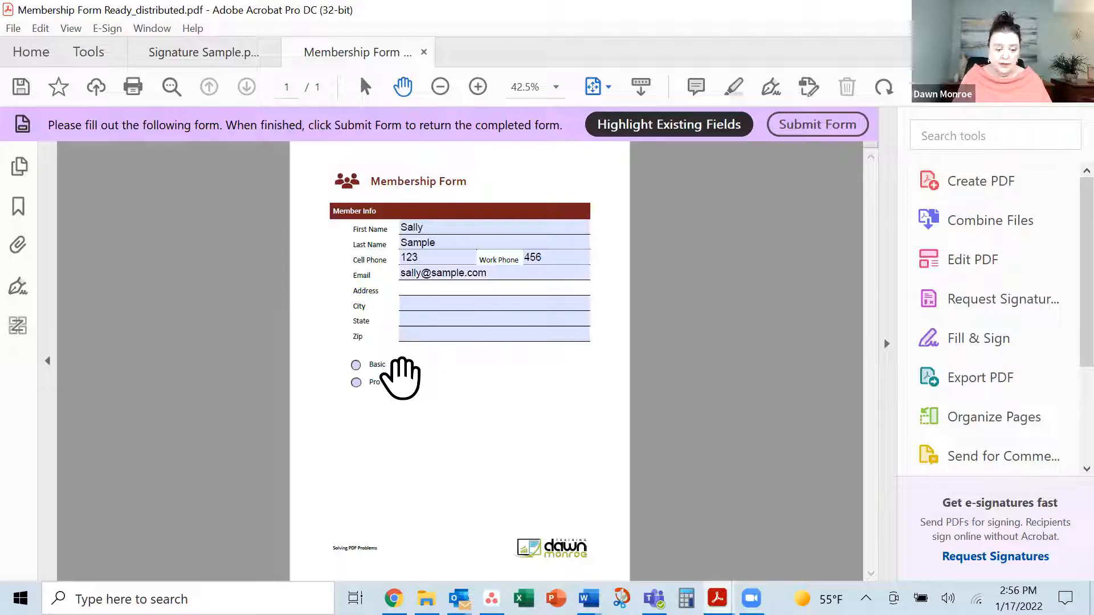
pyautogui.write('Main')
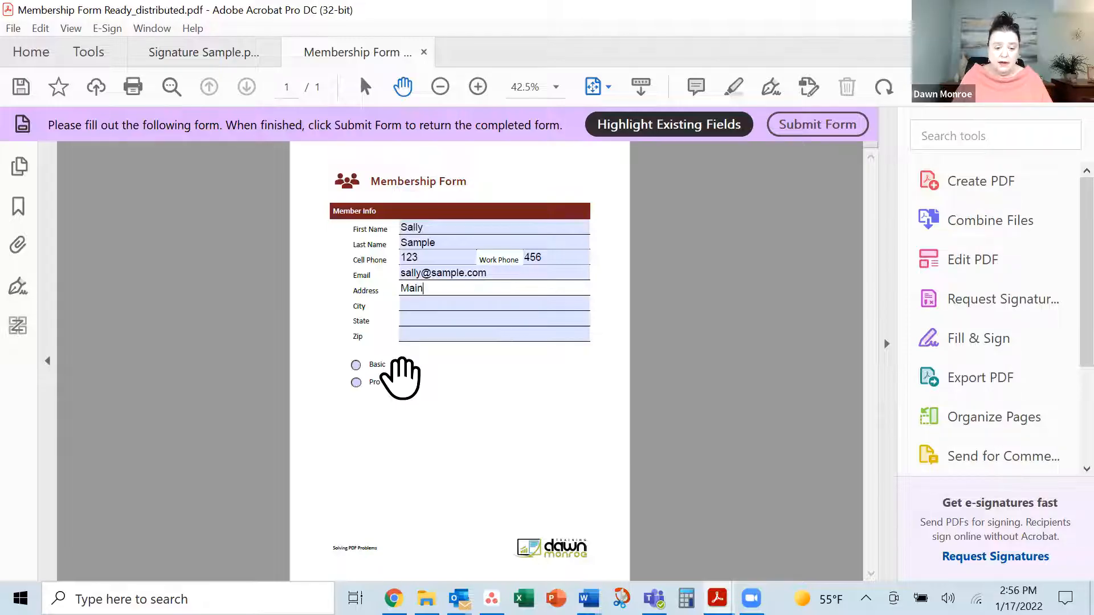
pyautogui.press('Tab')
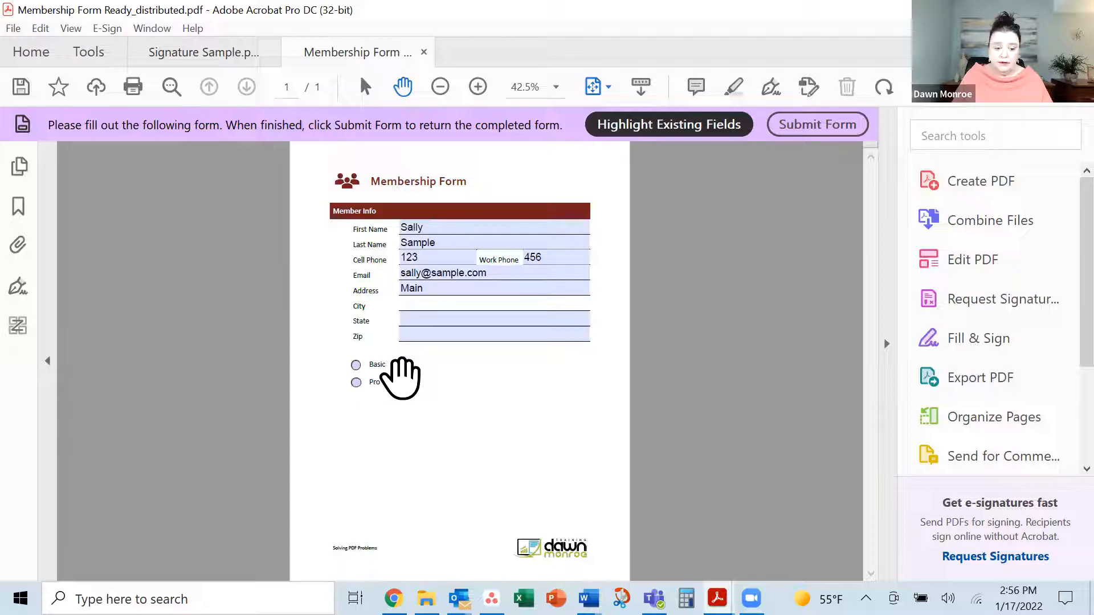
pyautogui.write('Wichita')
pyautogui.press('Tab')
pyautogui.write('KS')
pyautogui.press('Tab')
pyautogui.write('67211')
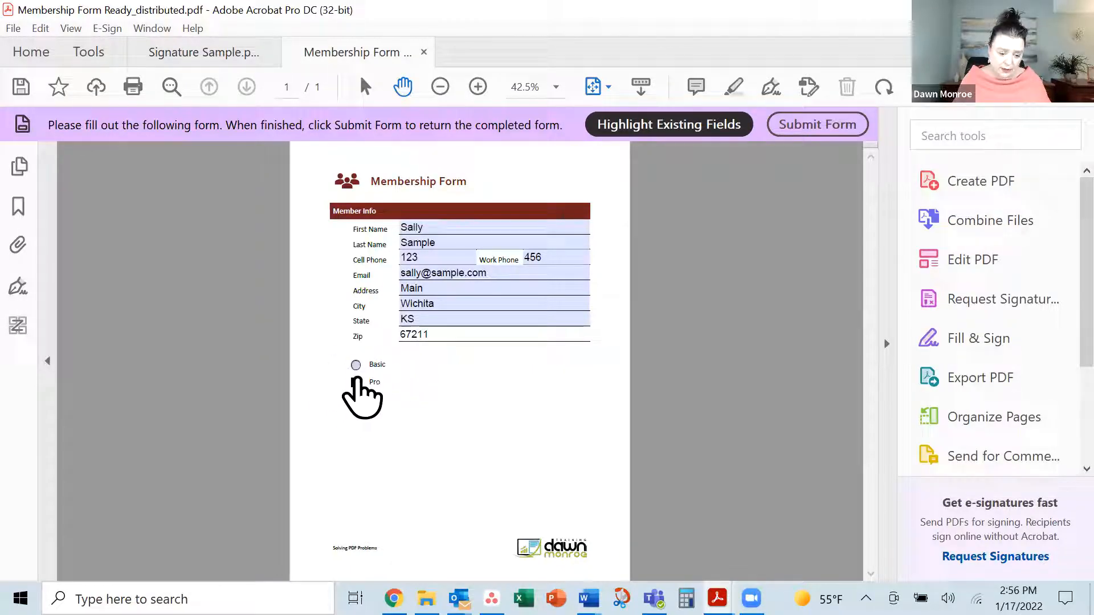
pyautogui.click(356, 382)
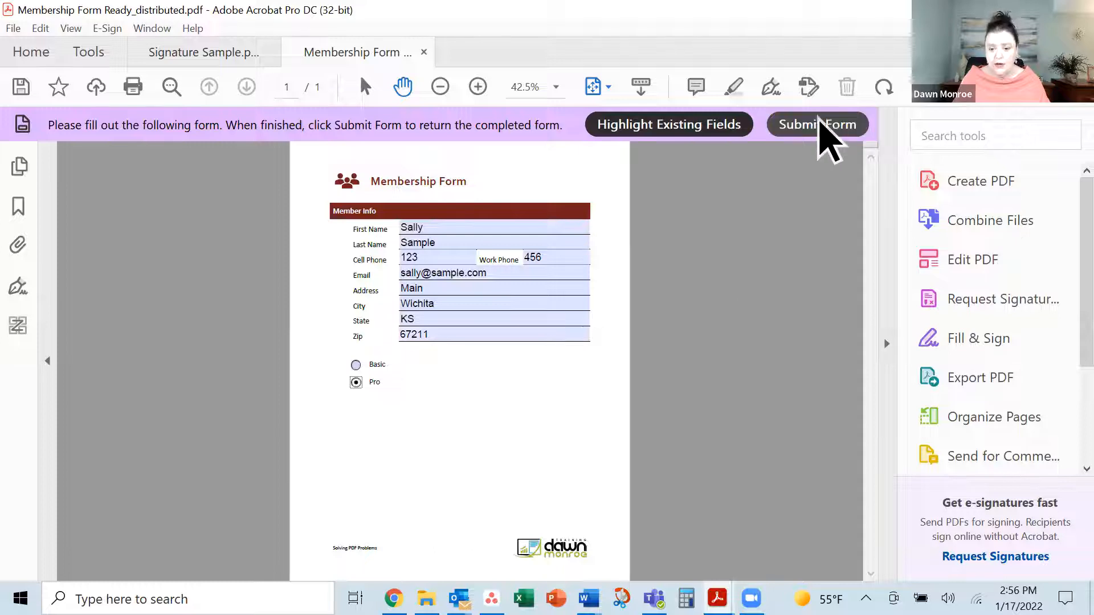
# Submit the completed form by e-mail through the default email application and dismiss the notice
pyautogui.click(819, 142)
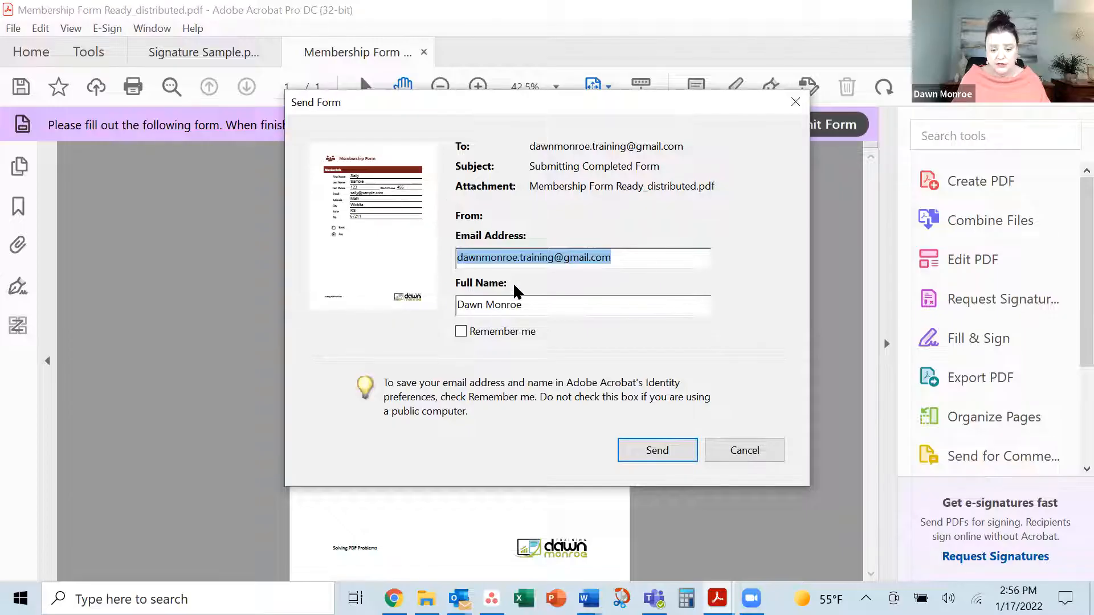
pyautogui.click(659, 451)
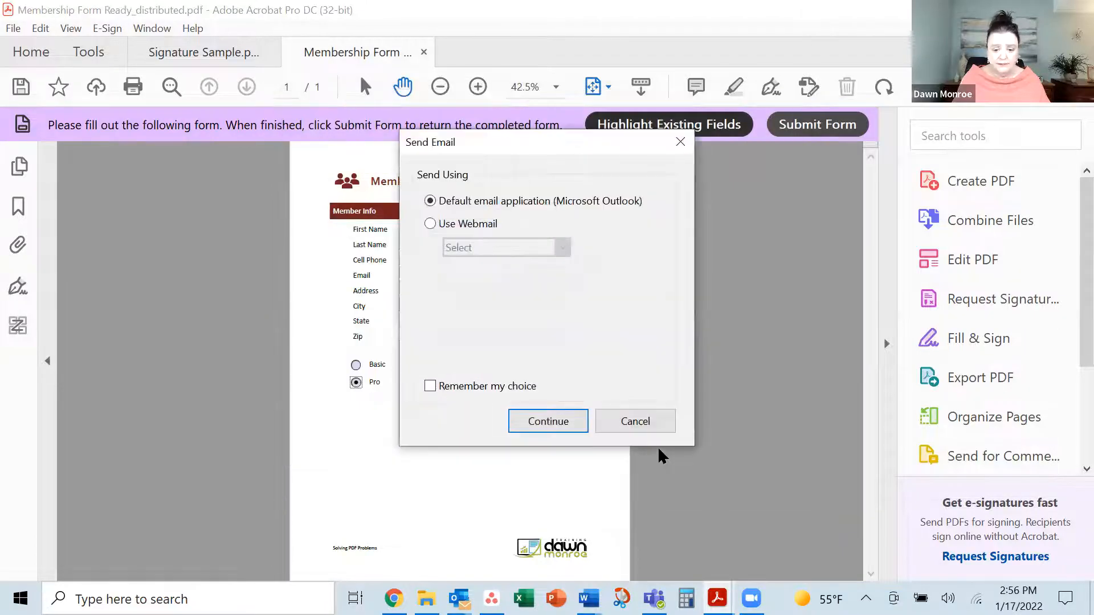
pyautogui.click(561, 427)
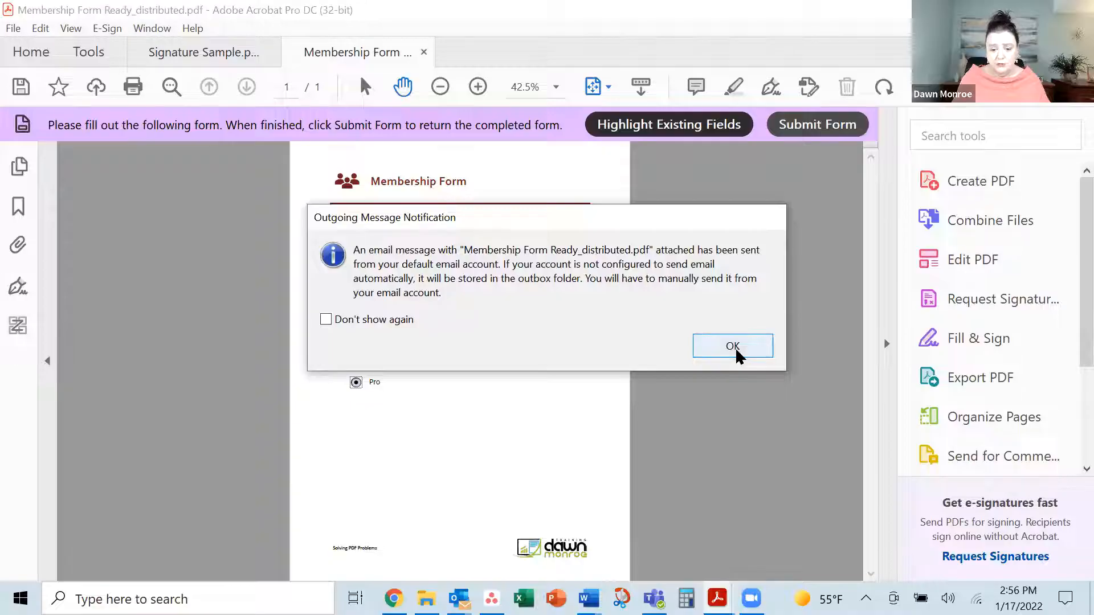
pyautogui.click(733, 347)
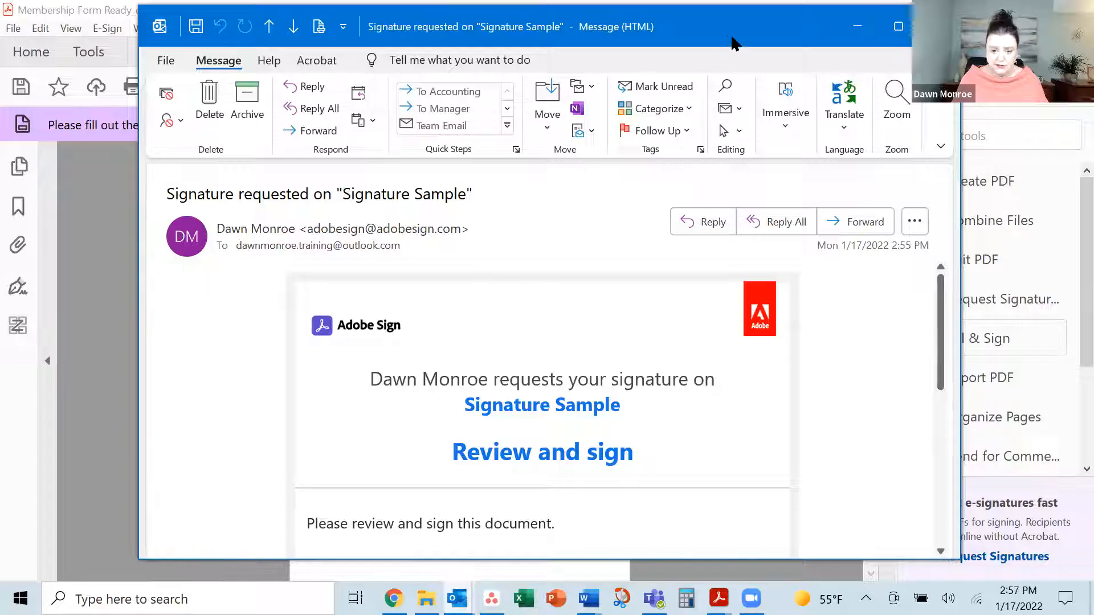
# Read through the Signature Sample signature-request email and follow its Review and sign link
pyautogui.moveTo(729, 41); pyautogui.dragTo(696, 51)
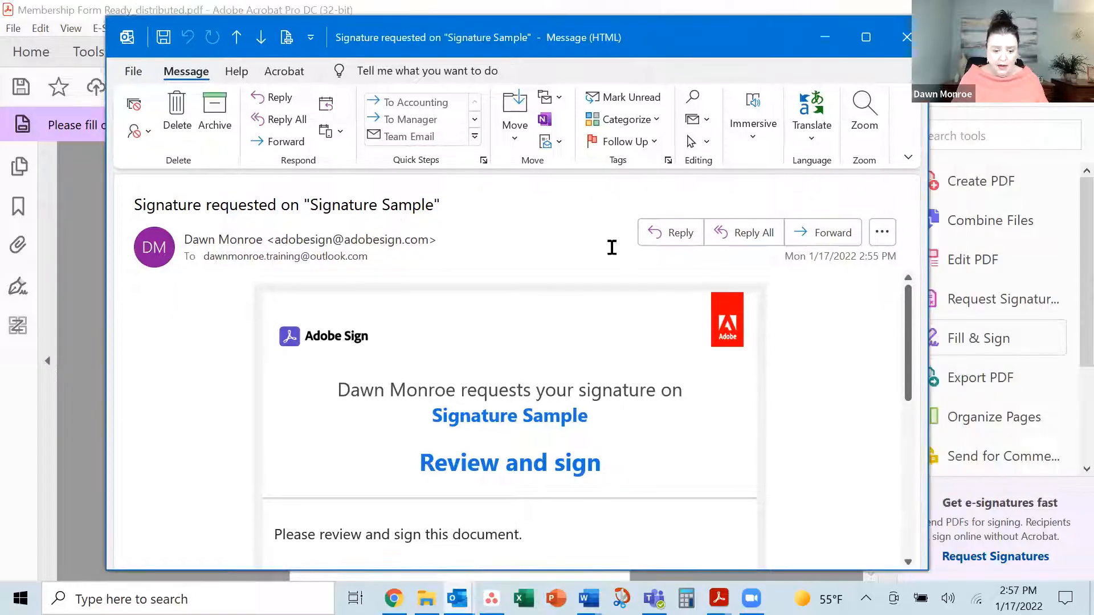
pyautogui.scroll(-5, 553, 393)
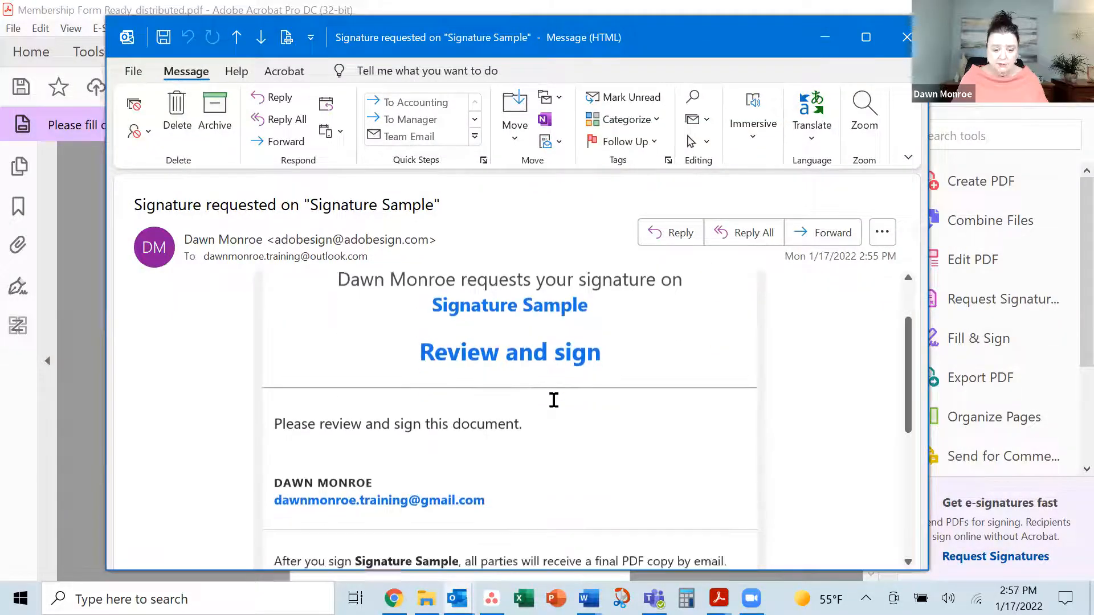
pyautogui.scroll(1, 579, 404)
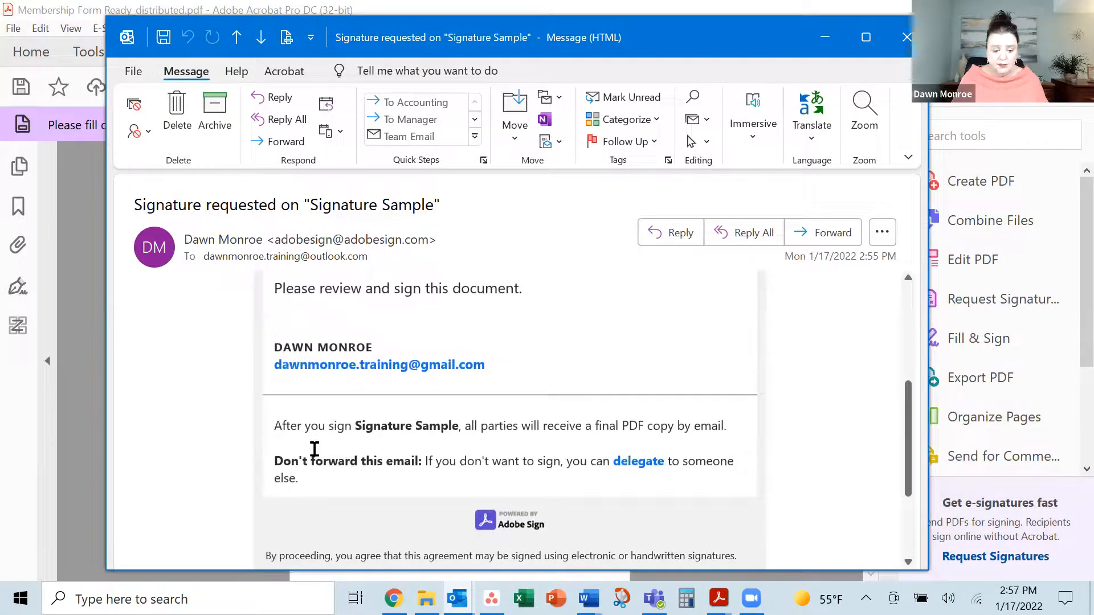
pyautogui.scroll(1, 724, 490)
pyautogui.scroll(2, 513, 484)
pyautogui.scroll(-3, 359, 464)
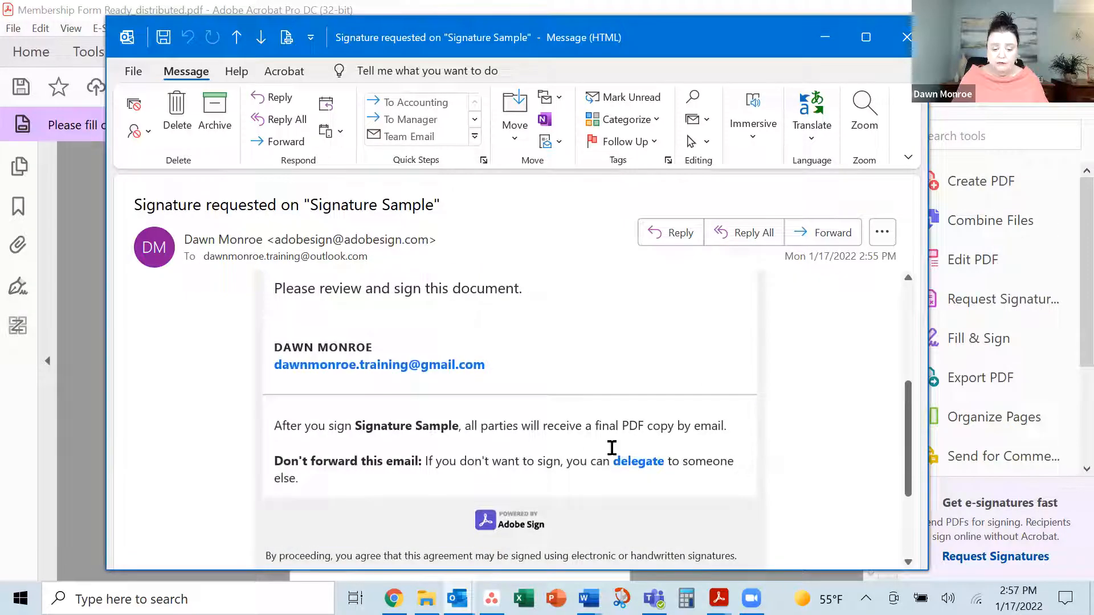
pyautogui.scroll(6, 724, 443)
pyautogui.click(490, 474)
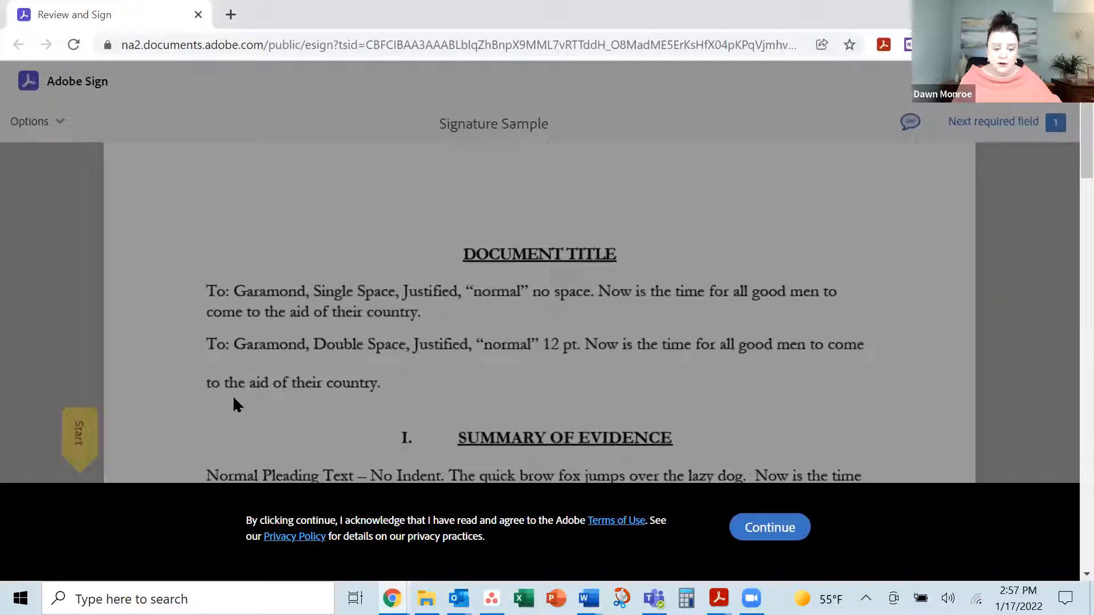
# Accept the Adobe Sign terms, jump to the required page-2 Signature field and start signing
pyautogui.click(774, 530)
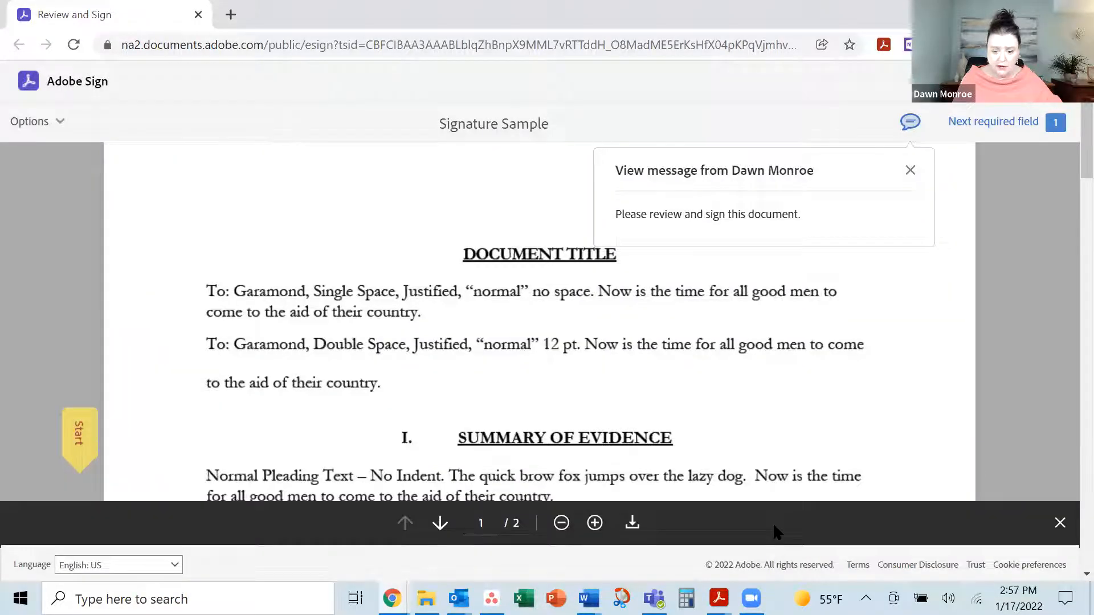
pyautogui.click(81, 436)
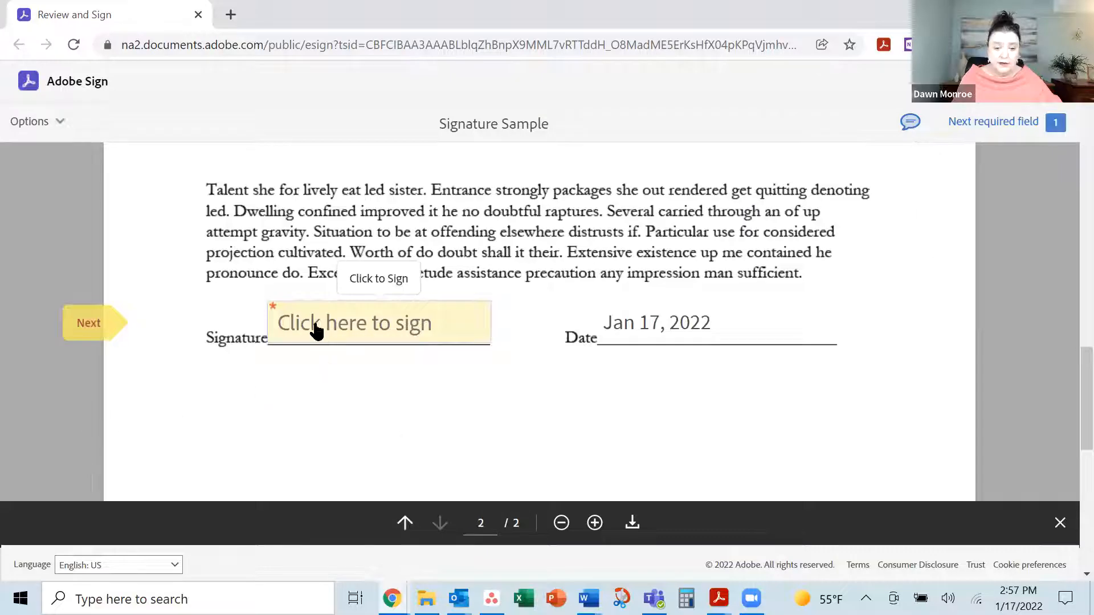
pyautogui.click(316, 330)
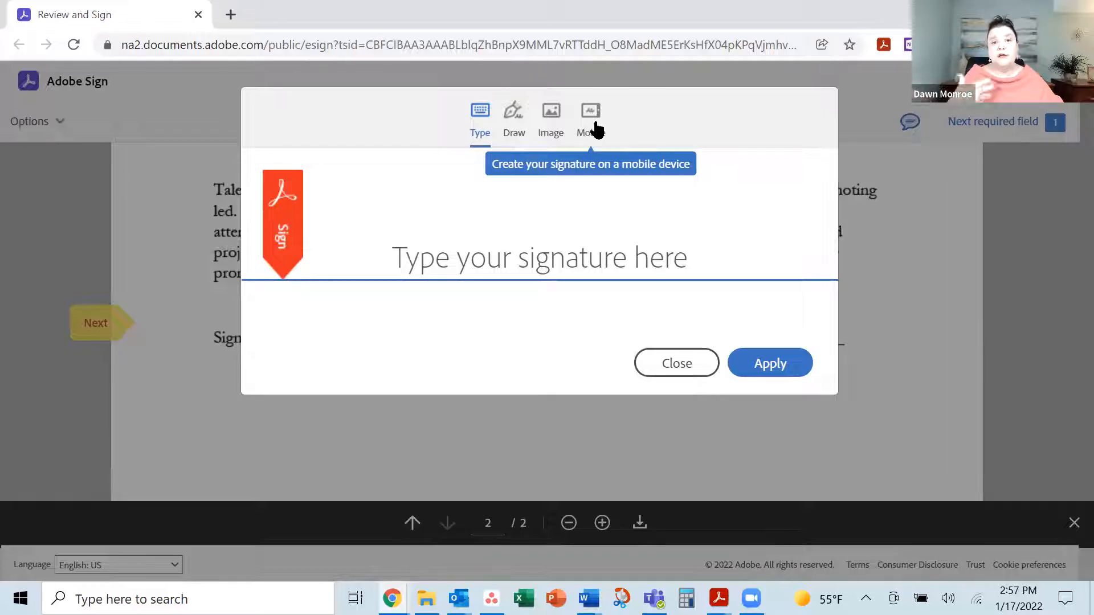
# Apply a typed cursive signature of the signer's name and finish signing Signature Sample
pyautogui.click(487, 246)
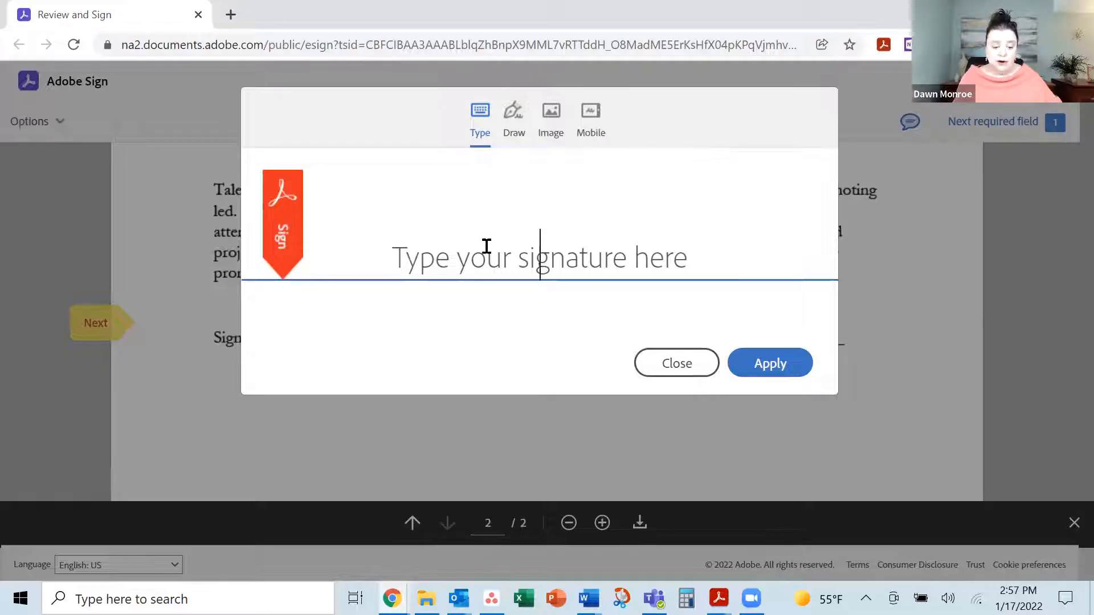
pyautogui.write('Sally ')
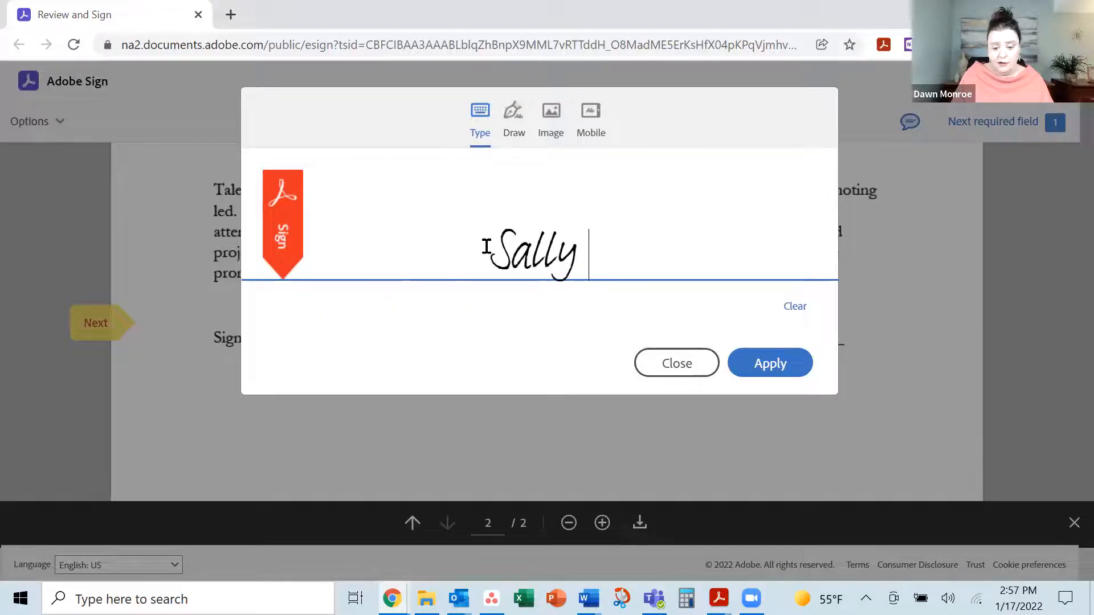
pyautogui.write('Sample')
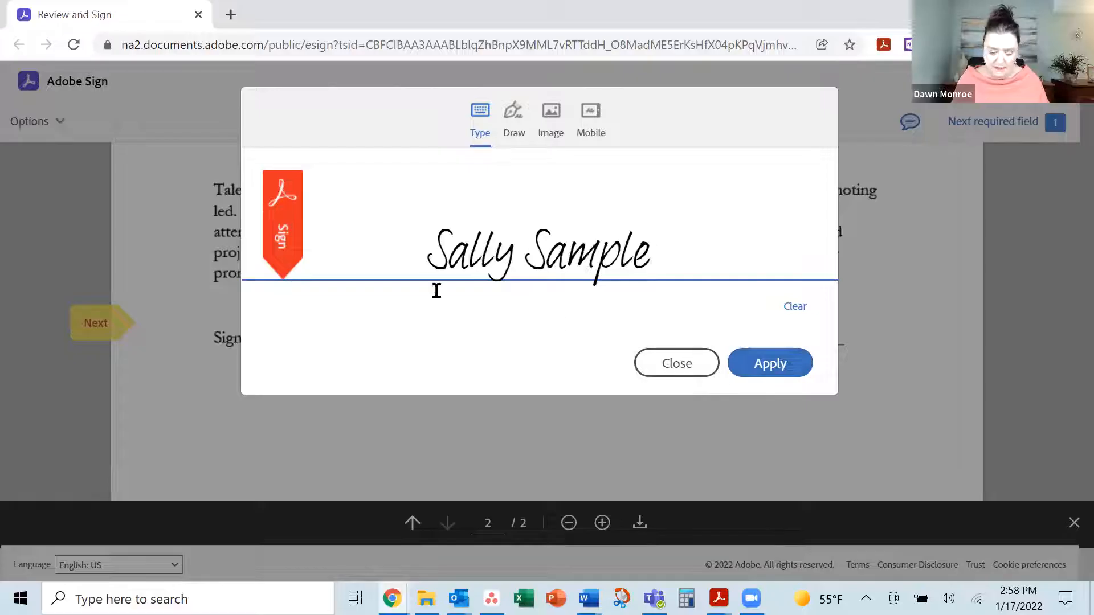
pyautogui.click(767, 371)
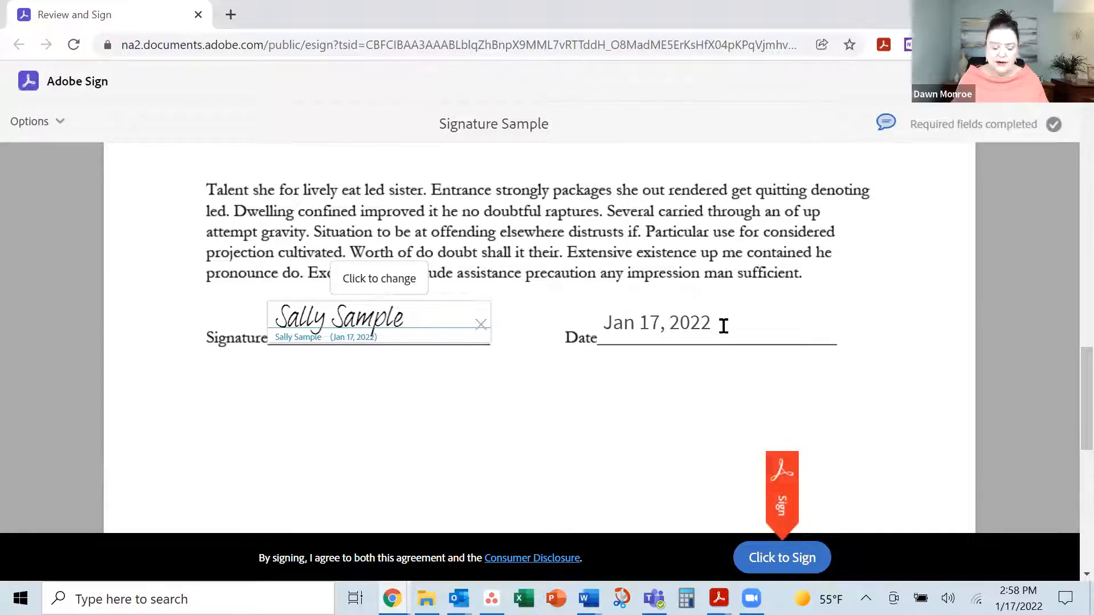
pyautogui.click(792, 561)
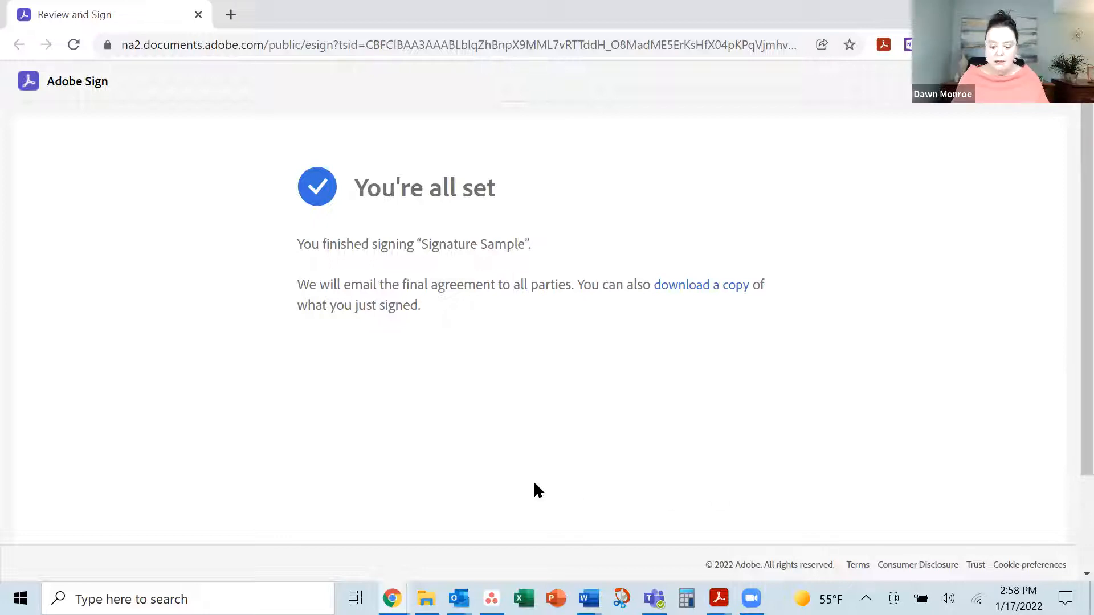
# Bring the Acrobat Tracker window to the front from its taskbar preview
pyautogui.moveTo(717, 598)
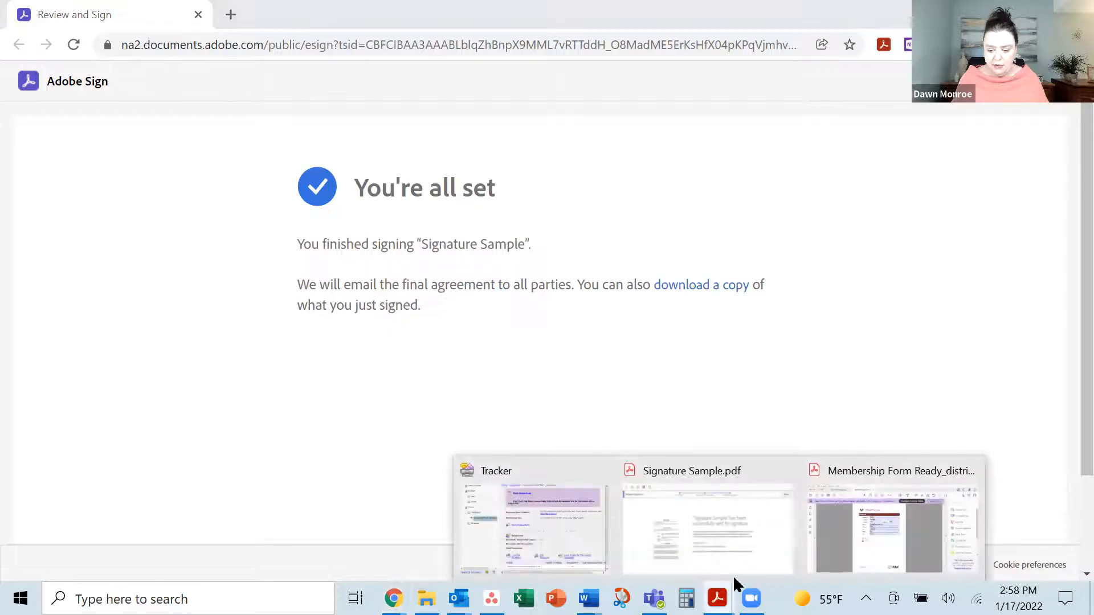
pyautogui.click(588, 538)
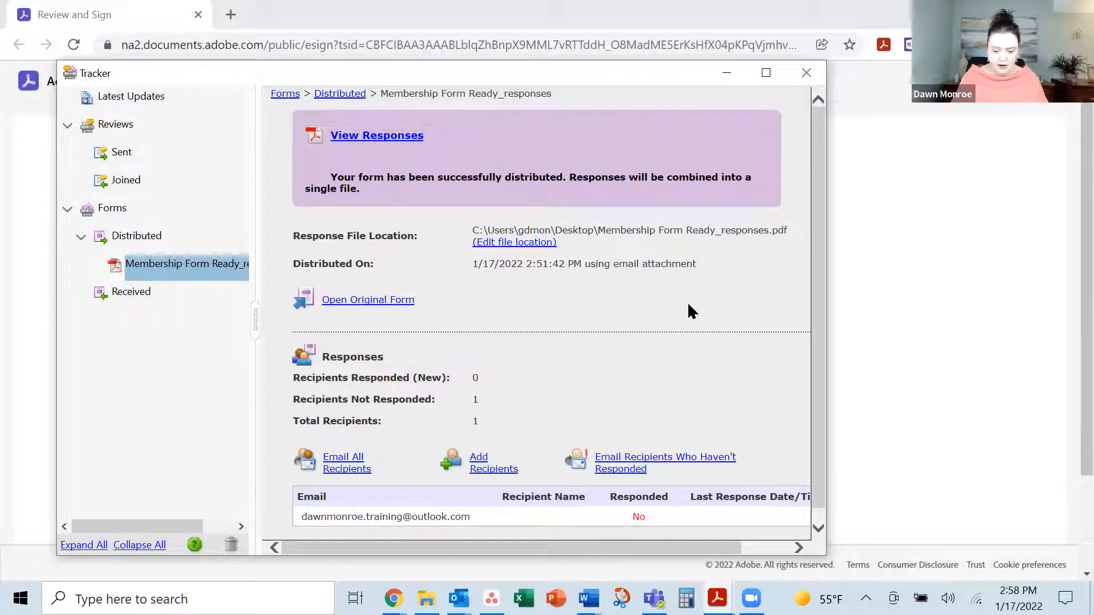
# Check Membership Form Ready_responses under Forms > Distributed, showing 0 responses, then minimize Tracker
pyautogui.scroll(-1, 687, 302)
pyautogui.scroll(1, 689, 319)
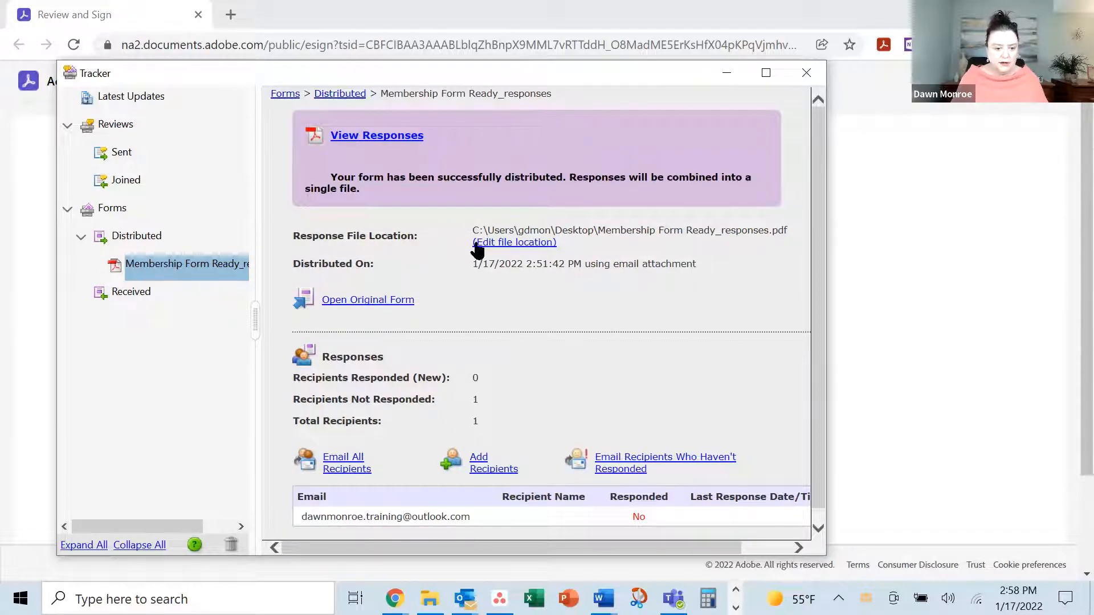
pyautogui.click(284, 93)
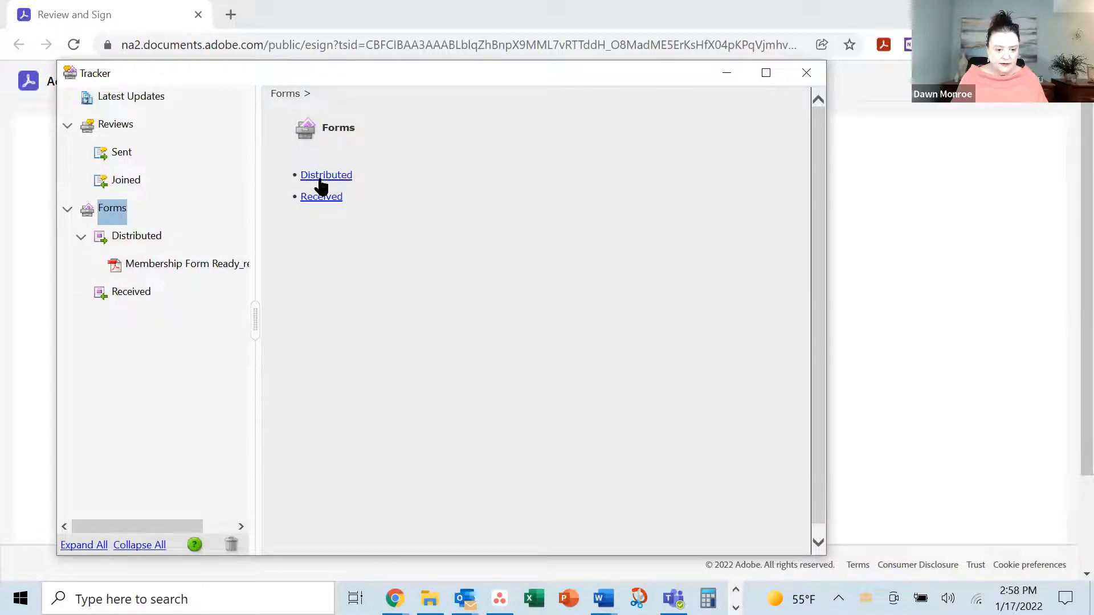
pyautogui.click(322, 177)
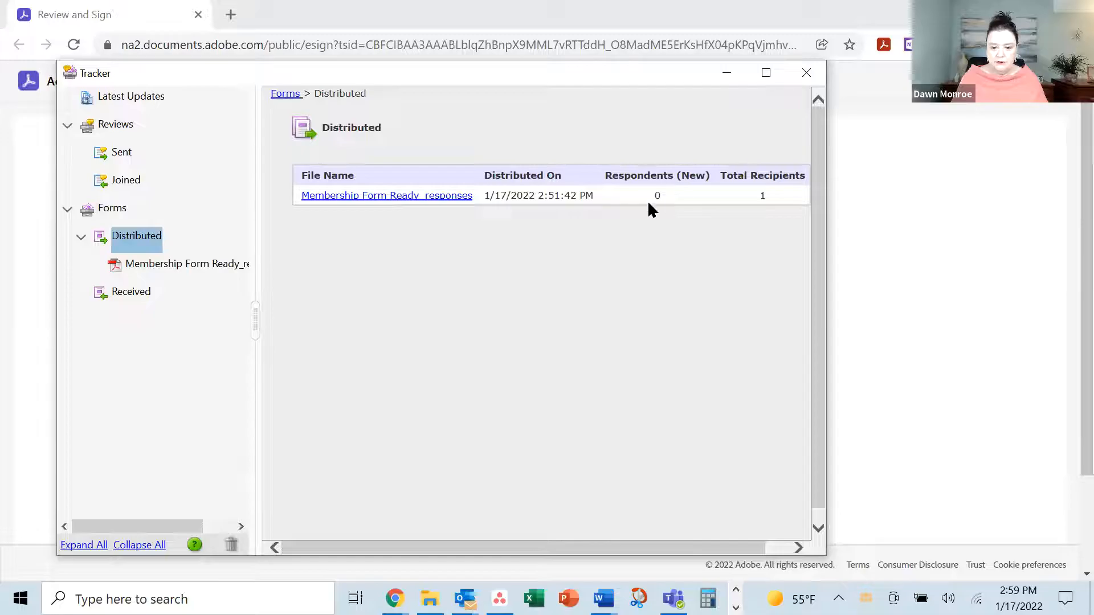
pyautogui.click(407, 195)
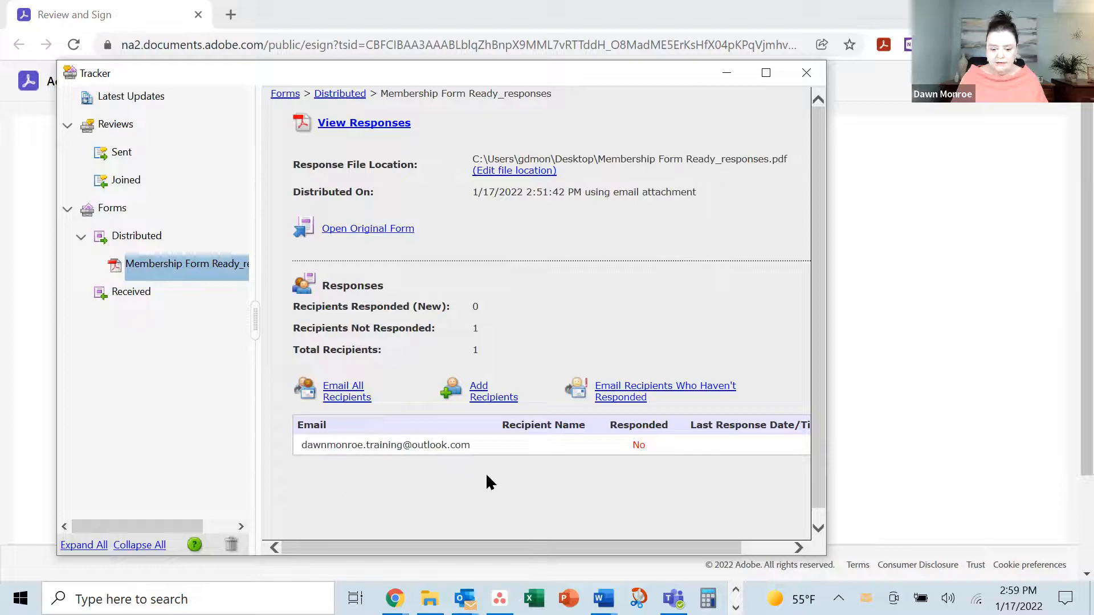
pyautogui.click(733, 77)
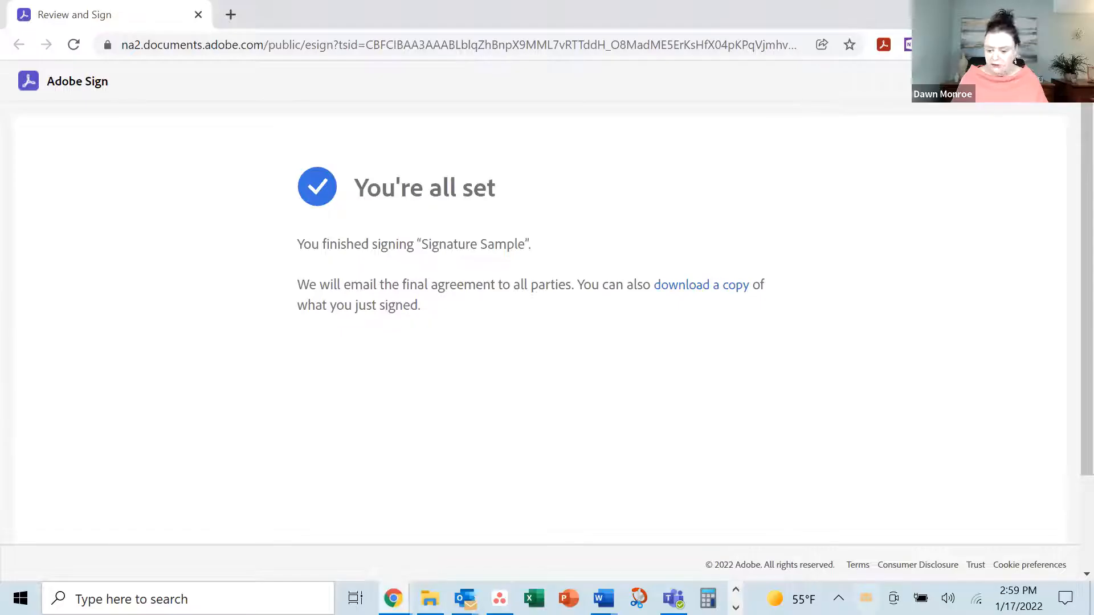
# Bring the Signature Sample.pdf window forward from the taskbar previews
pyautogui.click(735, 608)
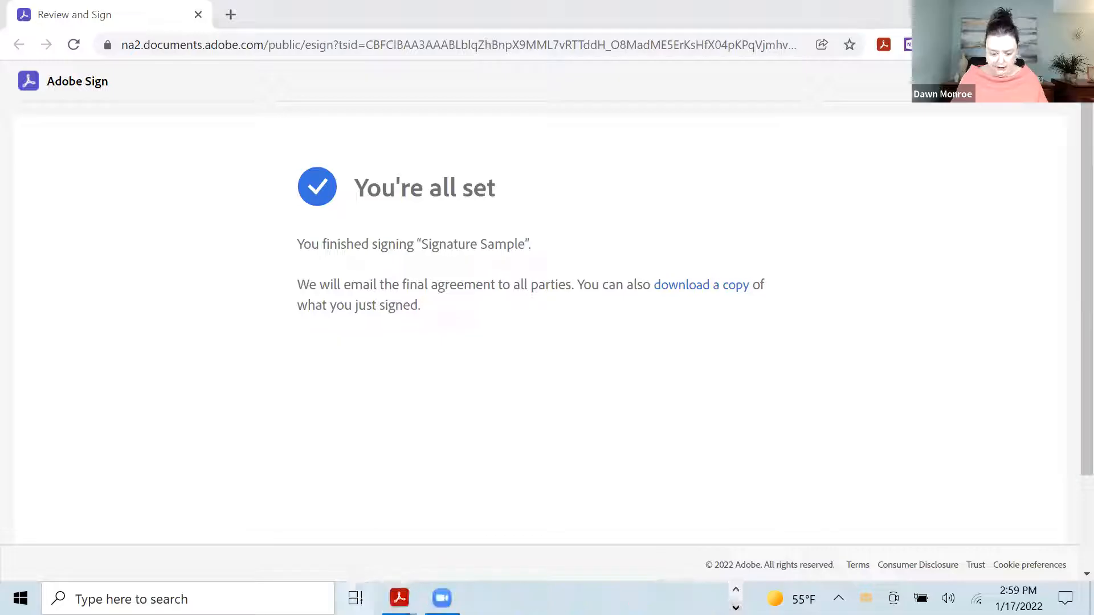
pyautogui.moveTo(398, 598)
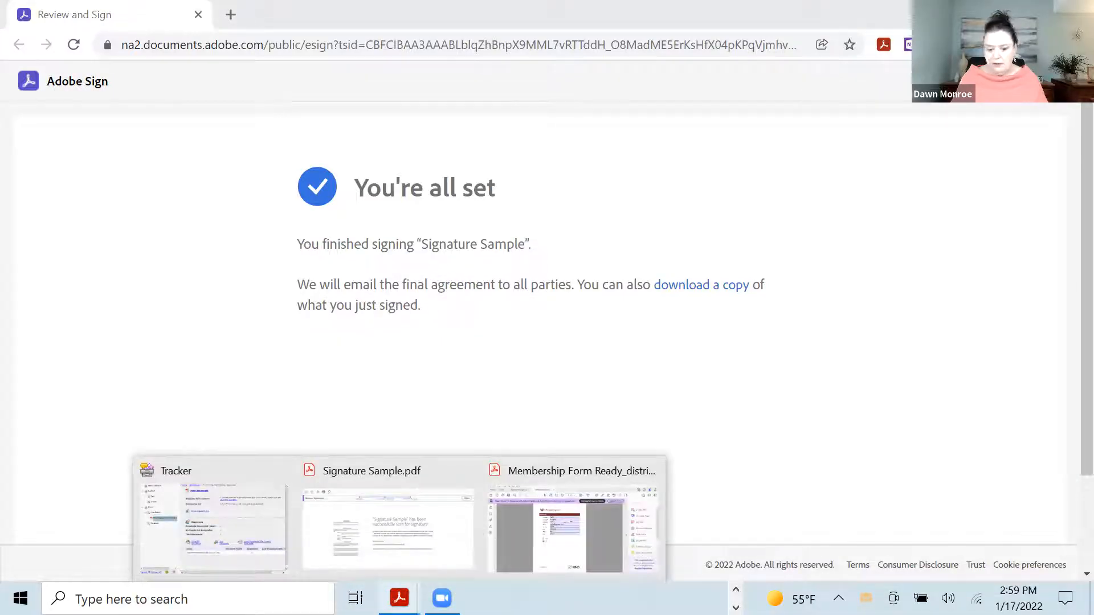
pyautogui.click(418, 476)
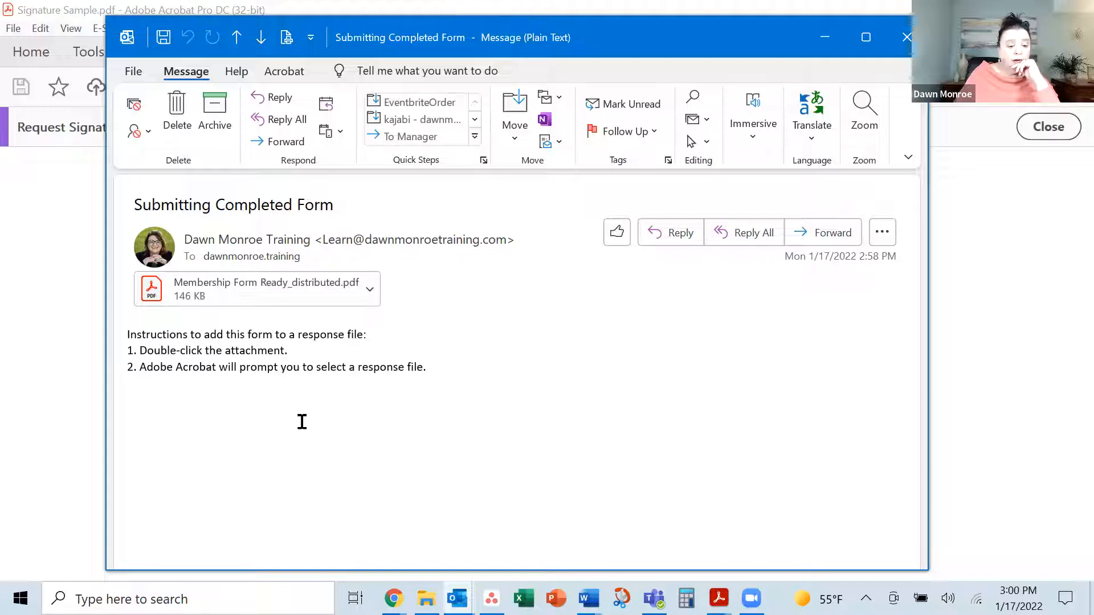
# Open the returned Membership Form Ready_distributed.pdf attachment from the Outlook reply in Acrobat
pyautogui.doubleClick(290, 291)
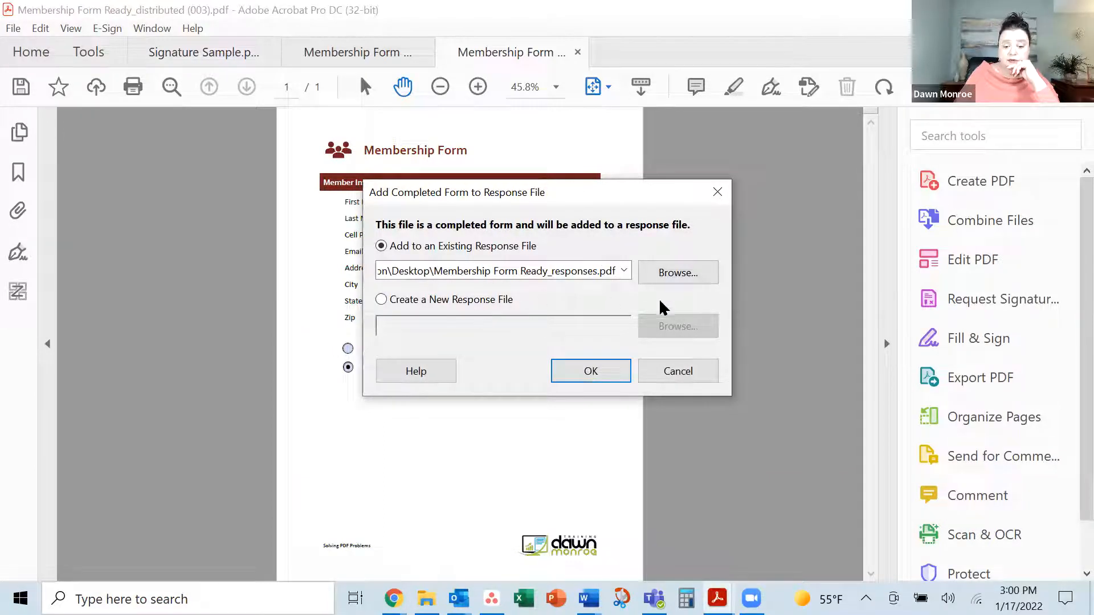
# Add the completed form to the responses file, check the 1/17/2022 3:00:15 PM entry, then return to the Adobe Sign email
pyautogui.click(591, 371)
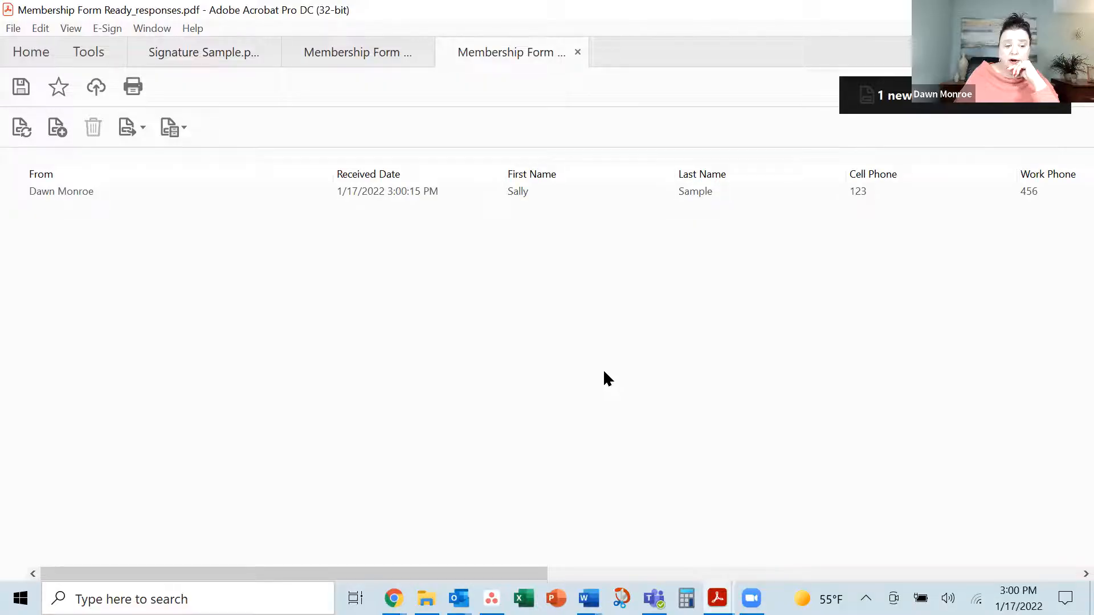
pyautogui.moveTo(73, 191)
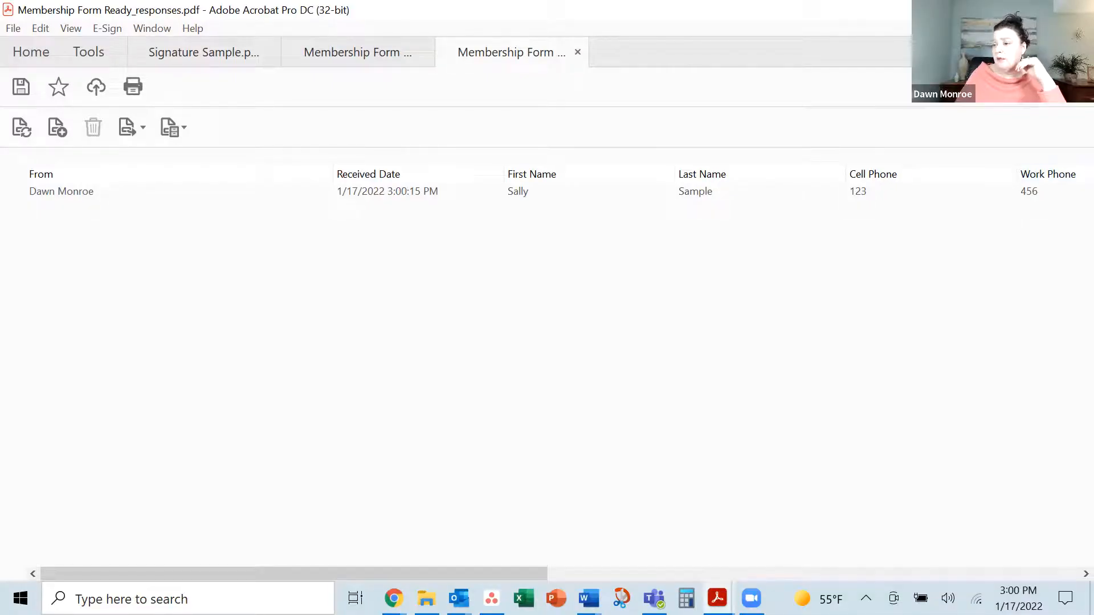
pyautogui.click(459, 598)
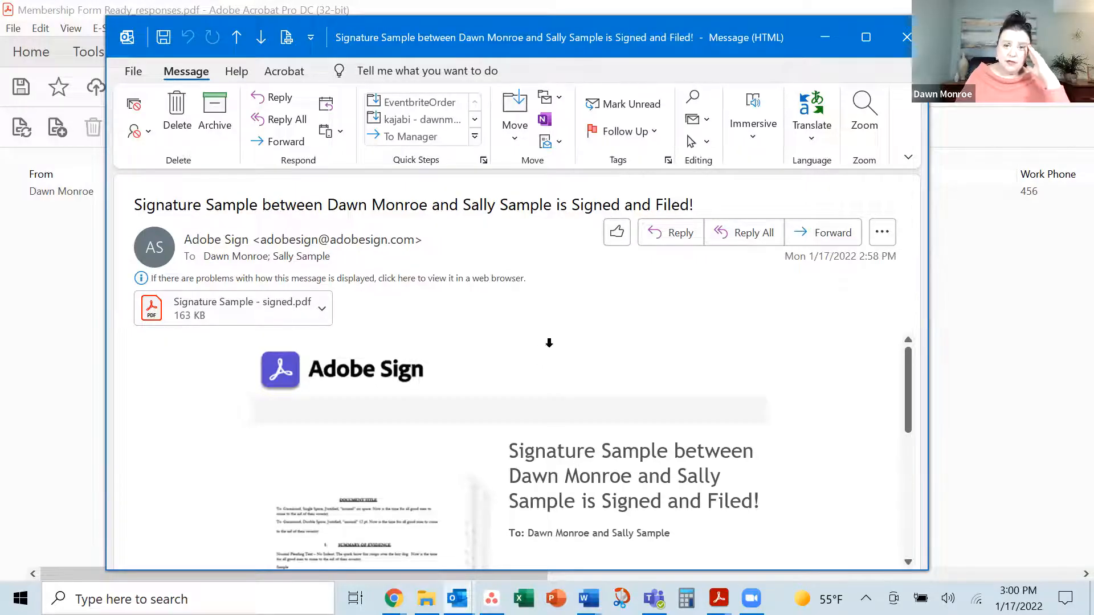
# Open the Signature Sample - signed.pdf attachment from the completion email in Acrobat
pyautogui.scroll(-4, 541, 350)
pyautogui.scroll(1, 644, 419)
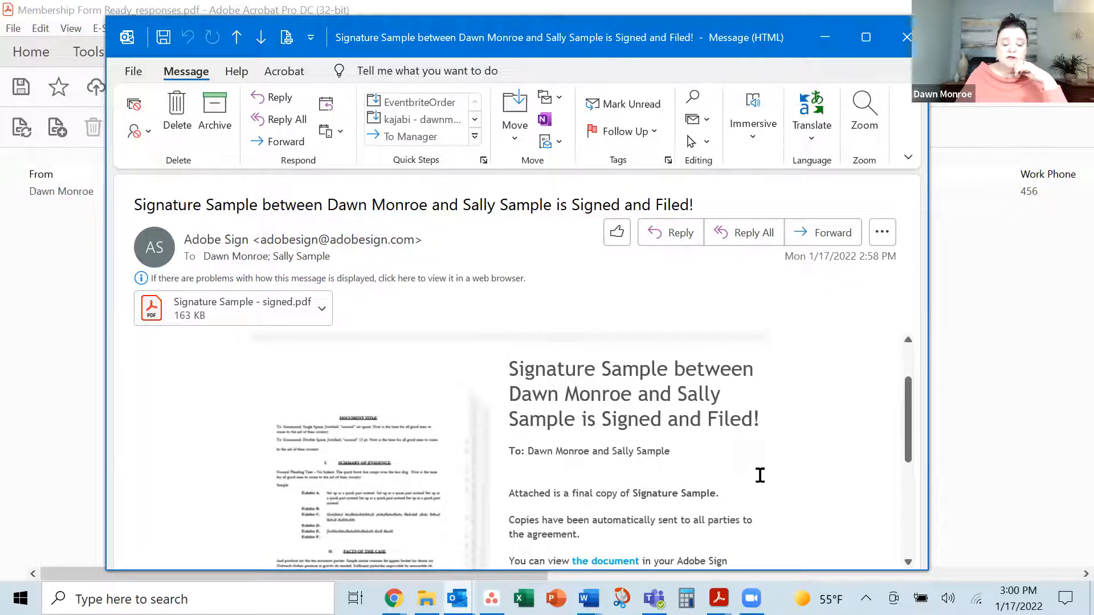
pyautogui.scroll(-6, 760, 475)
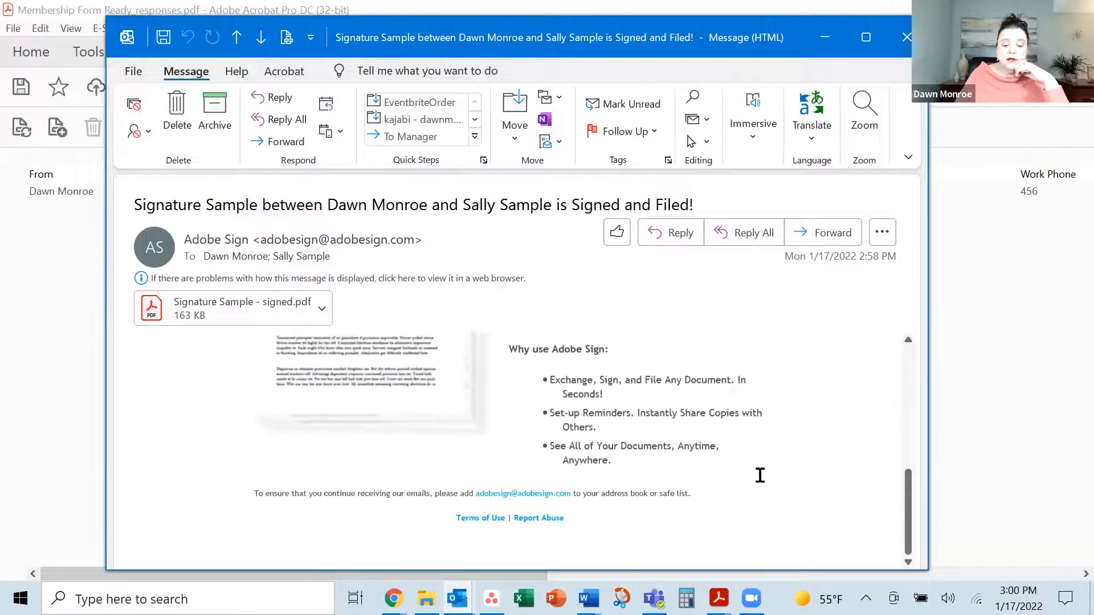
pyautogui.scroll(6, 760, 475)
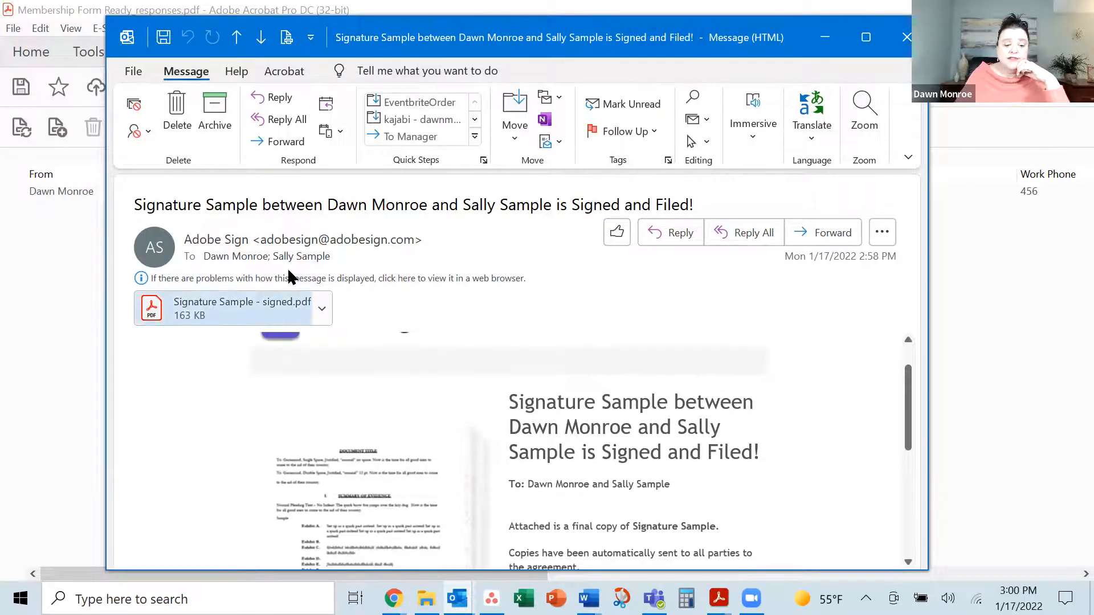
pyautogui.click(321, 311)
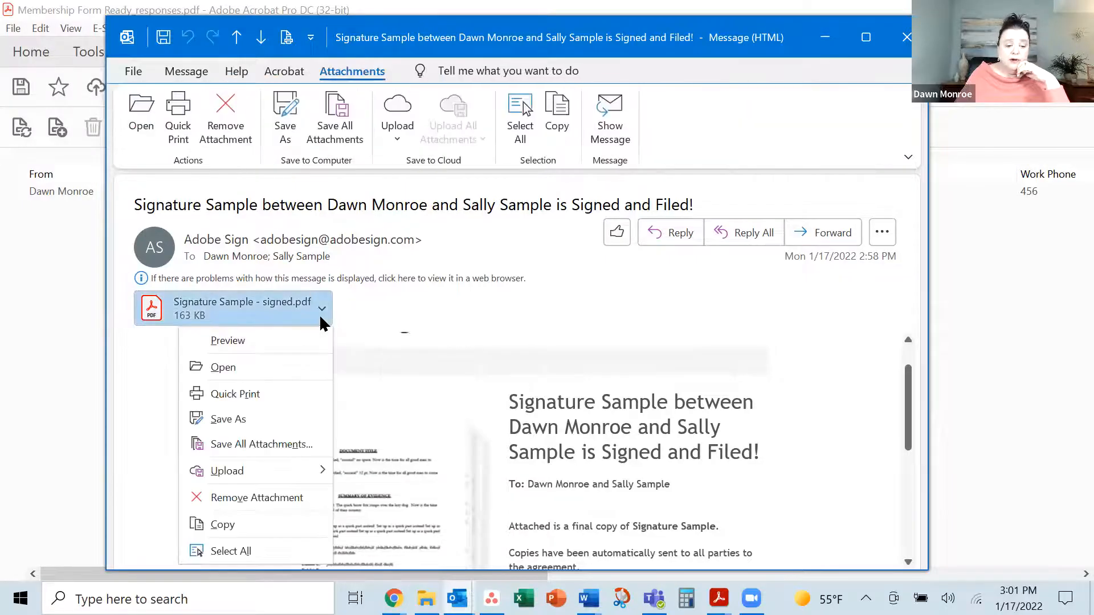
pyautogui.click(276, 371)
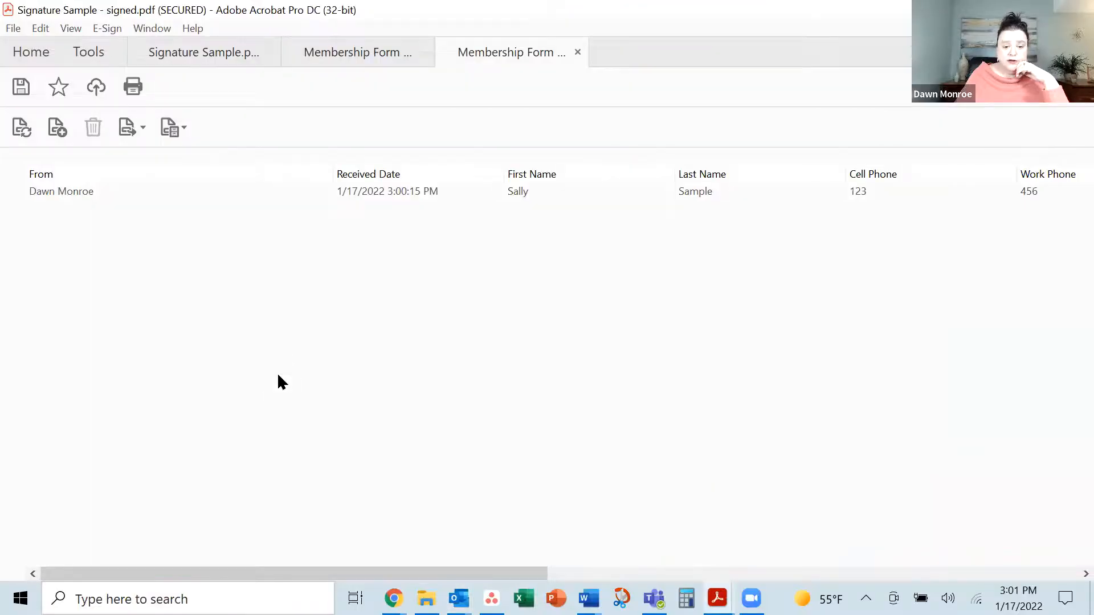